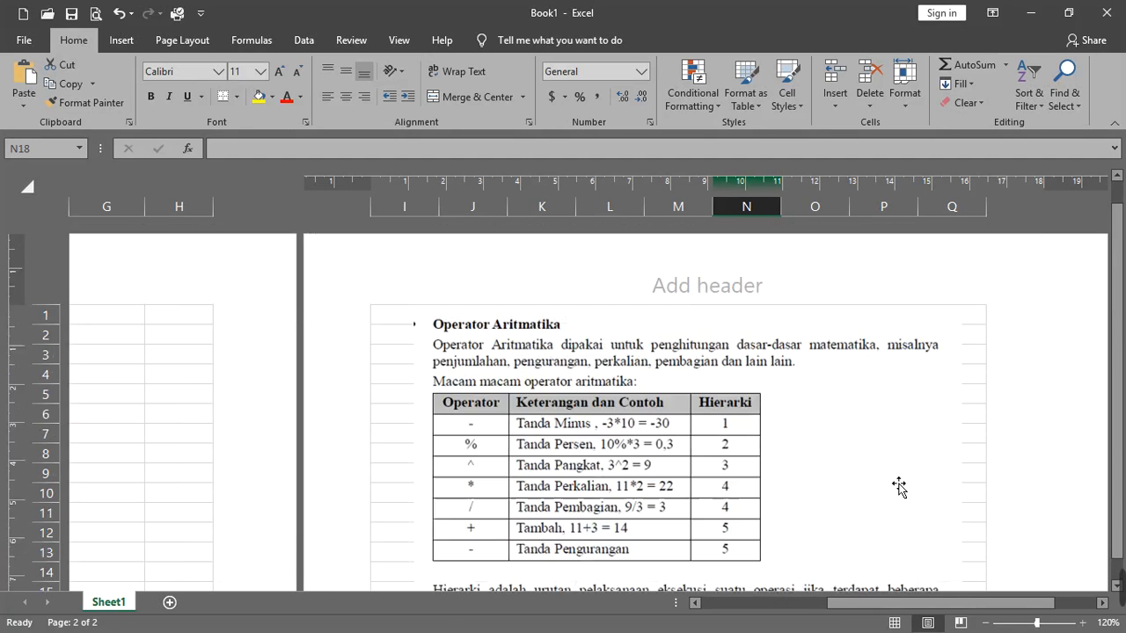
Examine the arithmetic operator table and the operator hierarchy note in the picture on the second page
{"action": "left_click_drag", "start_coordinate": [920, 602], "coordinate": [941, 603]}
{"action": "scroll", "coordinate": [882, 457], "scroll_direction": "down", "scroll_amount": 3}
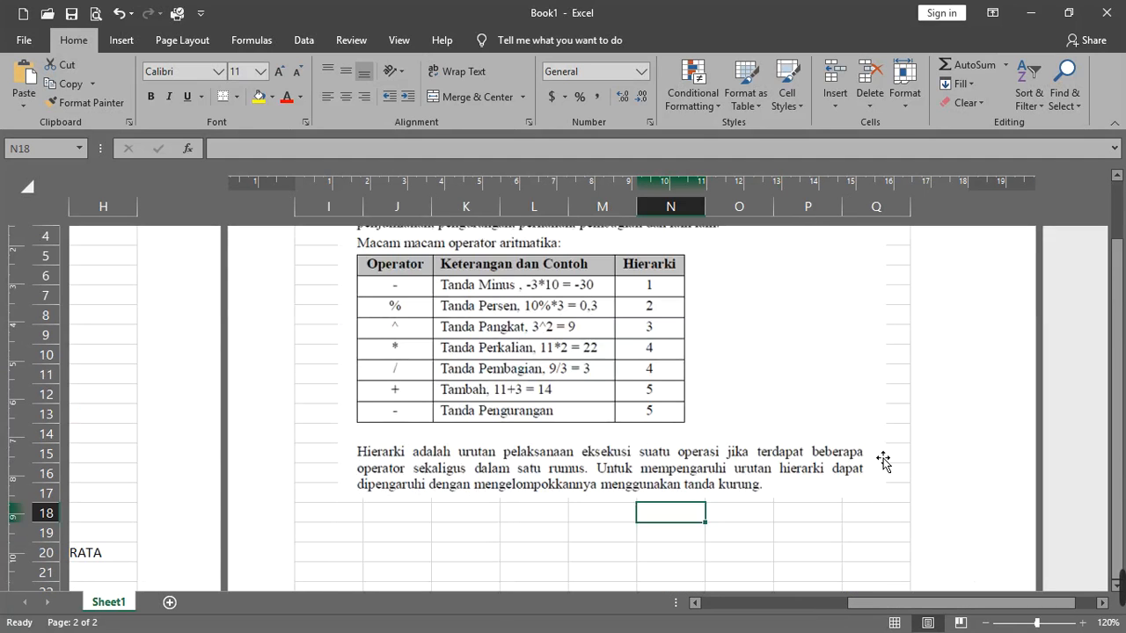
{"action": "scroll", "coordinate": [877, 462], "scroll_direction": "up", "scroll_amount": 3}
{"action": "scroll", "coordinate": [877, 463], "scroll_direction": "down", "scroll_amount": 3}
{"action": "scroll", "coordinate": [877, 462], "scroll_direction": "up", "scroll_amount": 3}
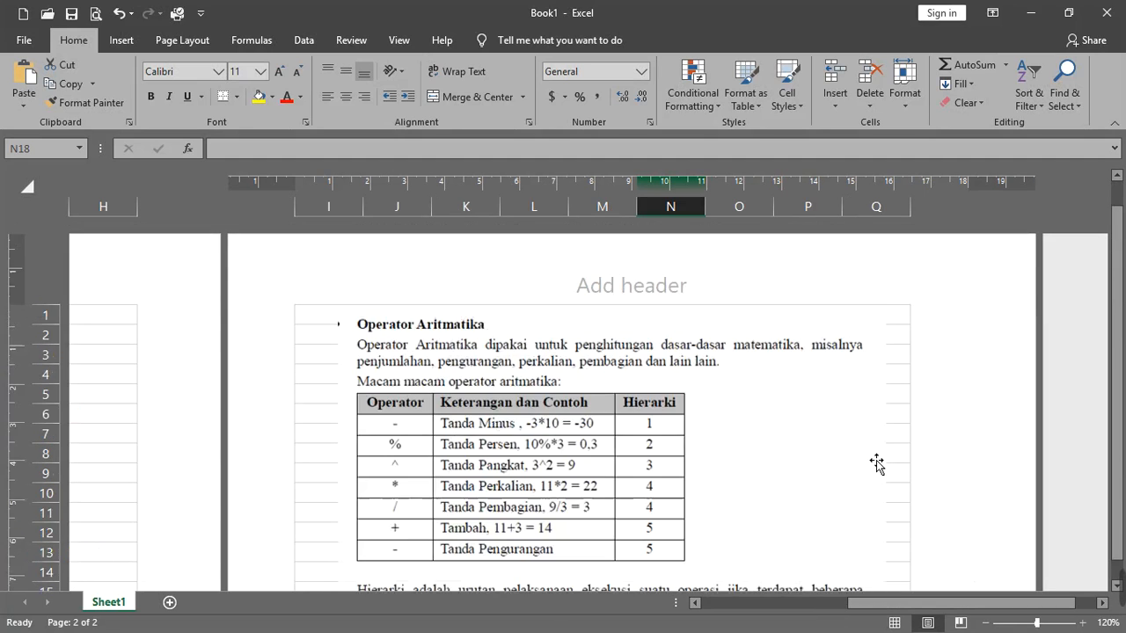
{"action": "scroll", "coordinate": [877, 462], "scroll_direction": "down", "scroll_amount": 3}
{"action": "scroll", "coordinate": [877, 463], "scroll_direction": "up", "scroll_amount": 3}
{"action": "scroll", "coordinate": [874, 462], "scroll_direction": "down", "scroll_amount": 3}
{"action": "scroll", "coordinate": [874, 467], "scroll_direction": "up", "scroll_amount": 3}
{"action": "scroll", "coordinate": [871, 469], "scroll_direction": "down", "scroll_amount": 3}
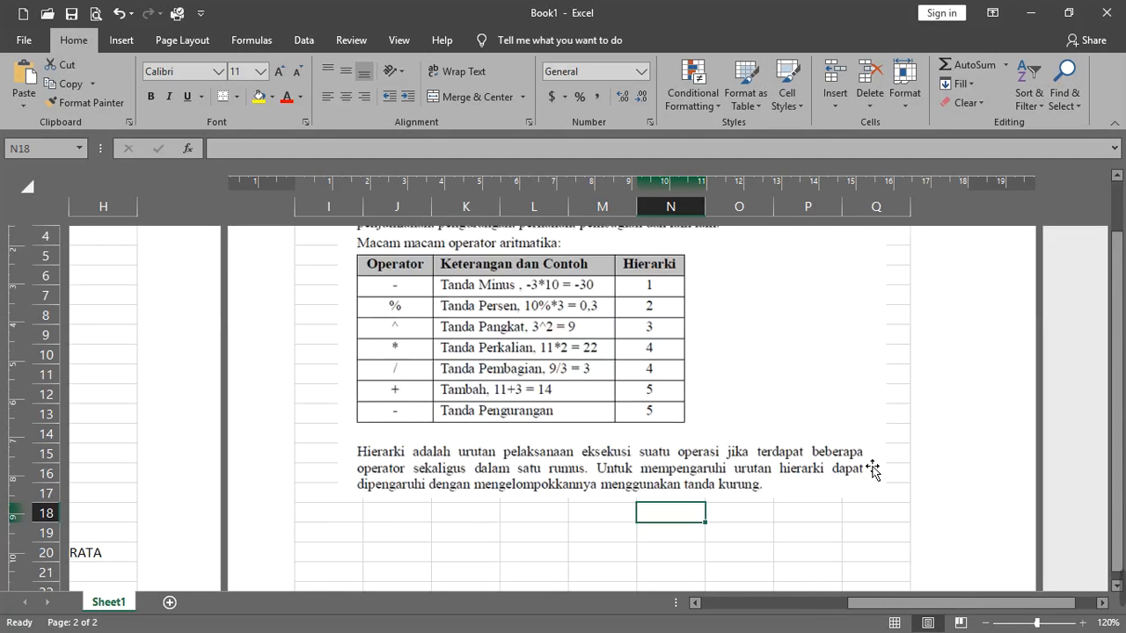
{"action": "scroll", "coordinate": [871, 467], "scroll_direction": "up", "scroll_amount": 3}
{"action": "scroll", "coordinate": [845, 513], "scroll_direction": "down", "scroll_amount": 3}
{"action": "scroll", "coordinate": [844, 513], "scroll_direction": "up", "scroll_amount": 3}
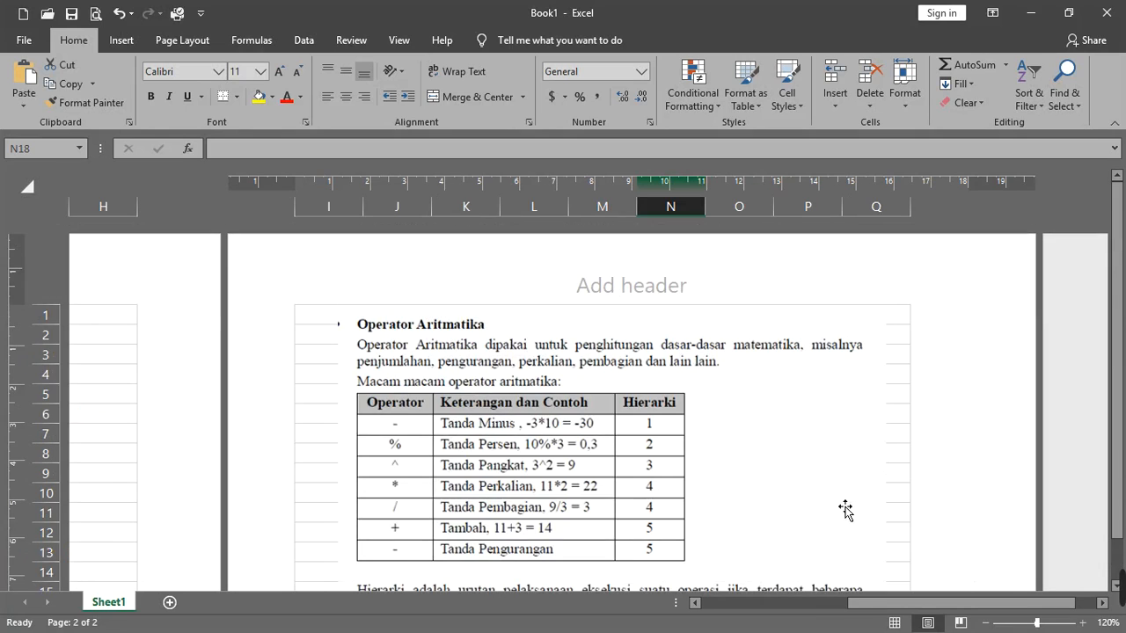
{"action": "left_click", "coordinate": [859, 468]}
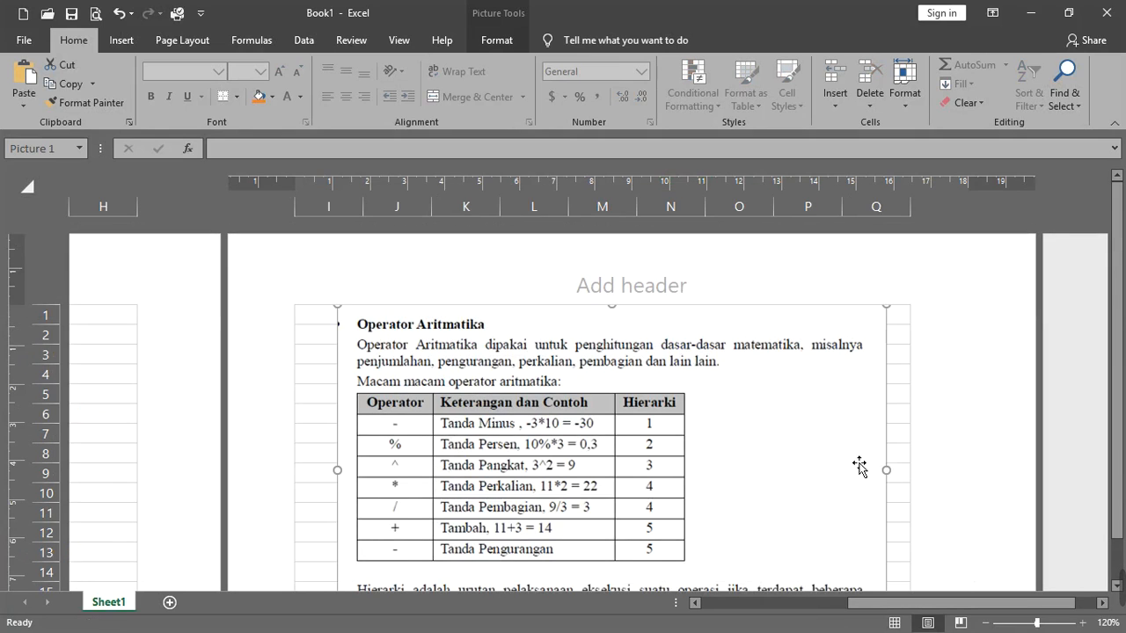
{"action": "left_click", "coordinate": [905, 458]}
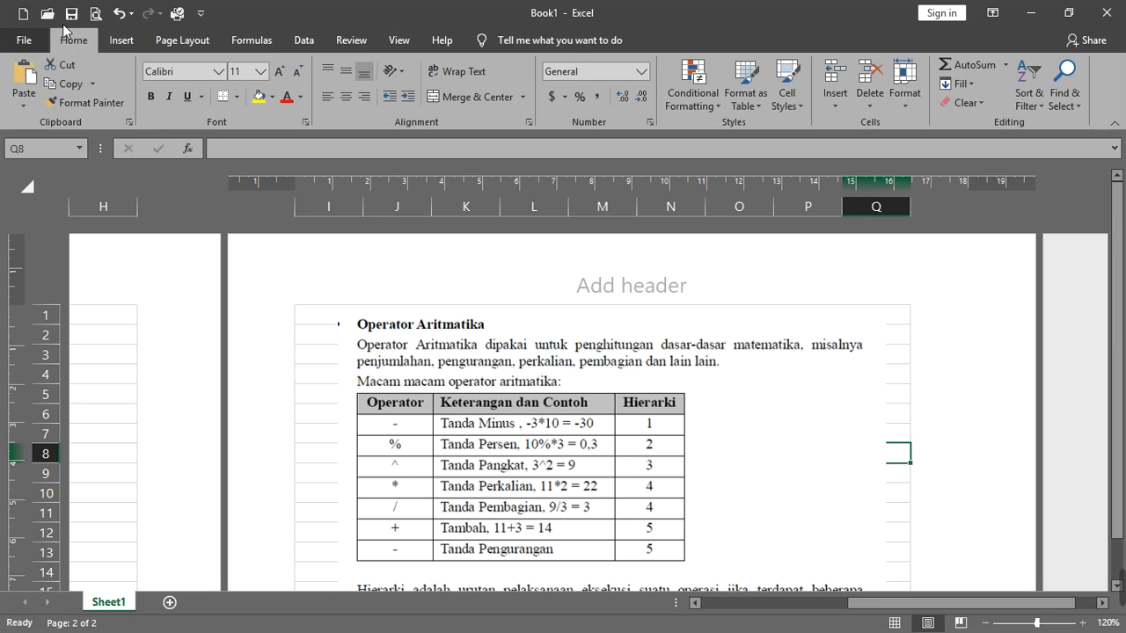
Open the Excel options and review the default font and default sheet view choices for new workbooks
{"action": "left_click", "coordinate": [24, 41]}
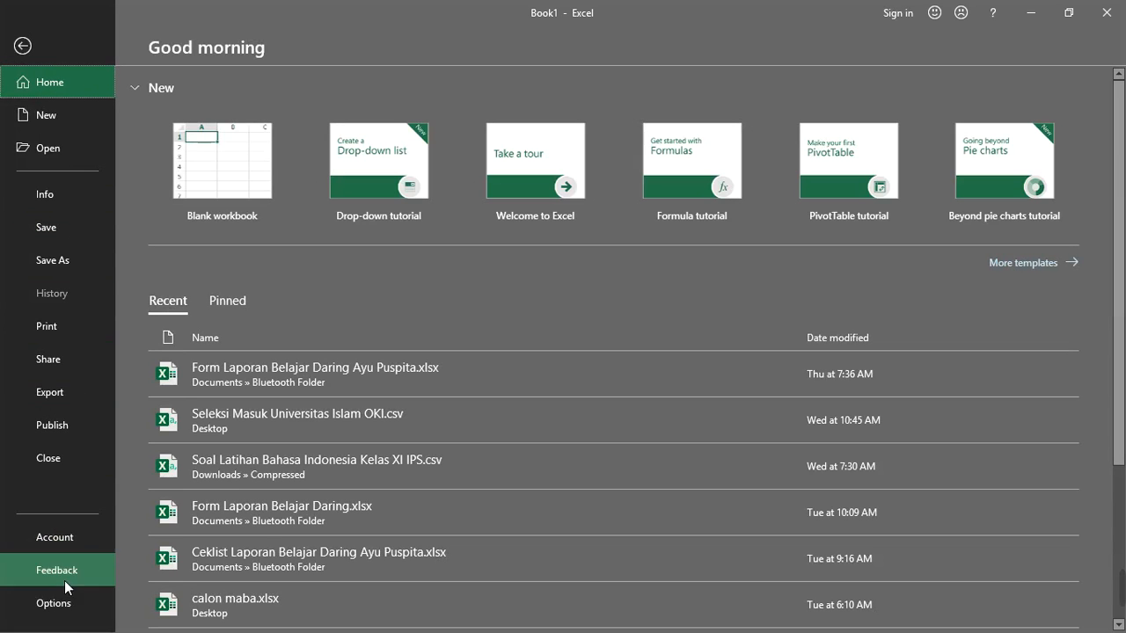
{"action": "left_click", "coordinate": [53, 603]}
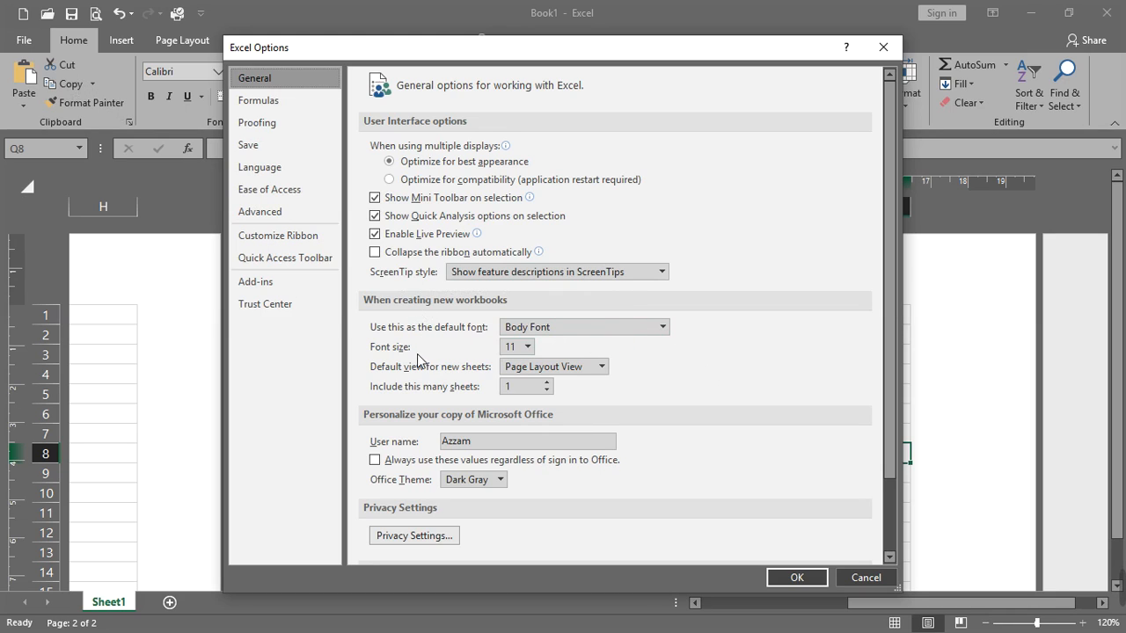
{"action": "left_click", "coordinate": [663, 328]}
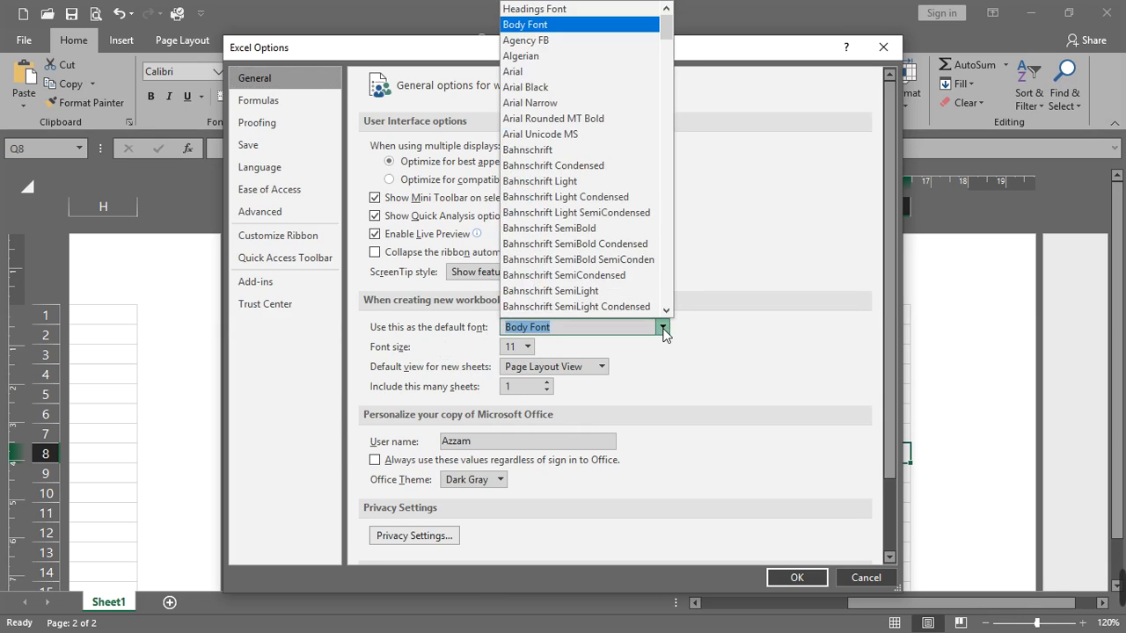
{"action": "left_click", "coordinate": [663, 329]}
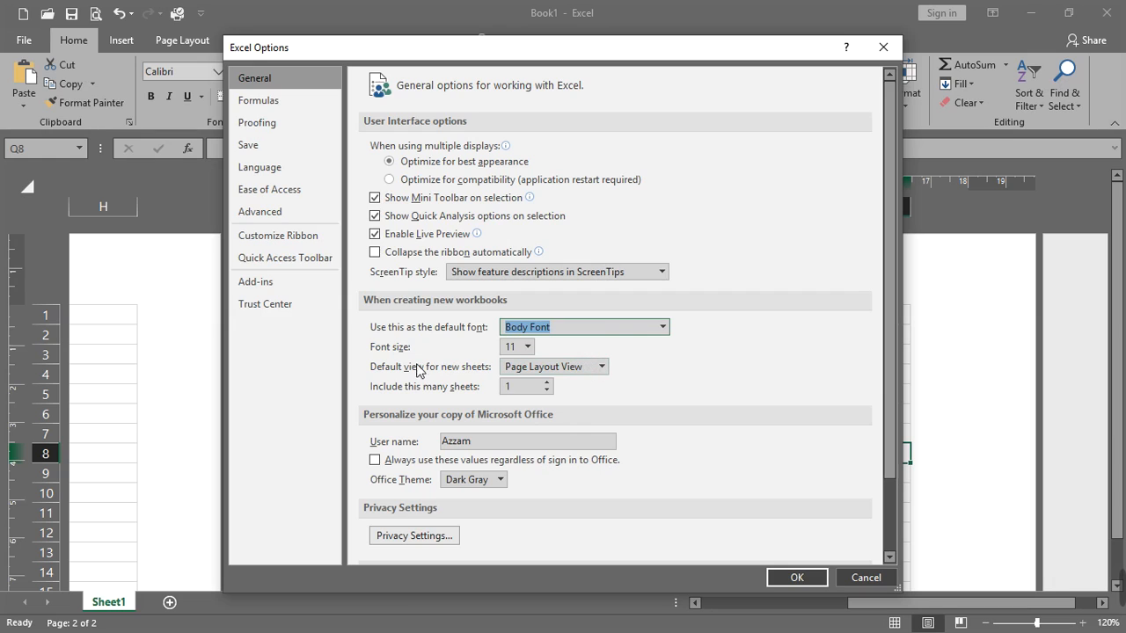
{"action": "left_click", "coordinate": [599, 368]}
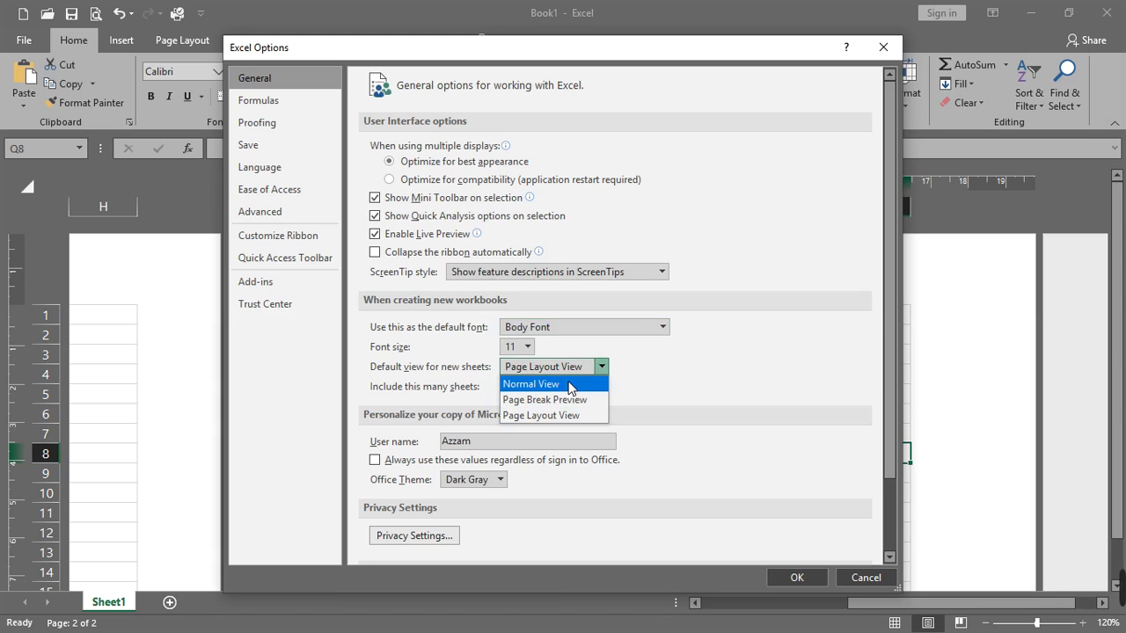
{"action": "left_click", "coordinate": [566, 364]}
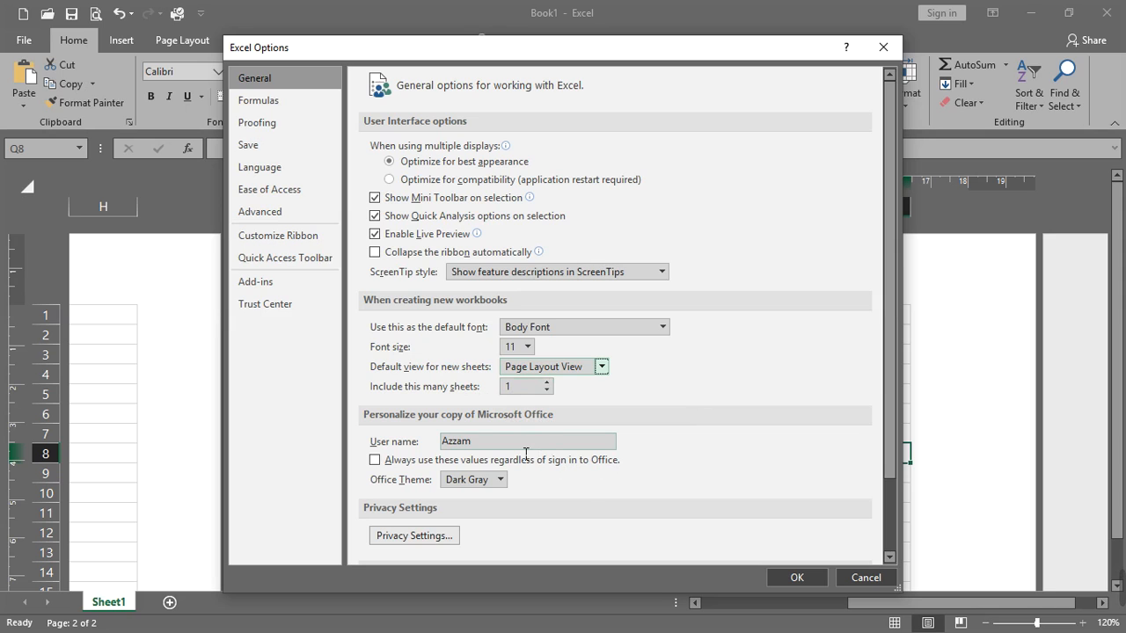
Set the Office theme to Colorful and apply the change
{"action": "scroll", "coordinate": [525, 454], "scroll_direction": "down", "scroll_amount": 3}
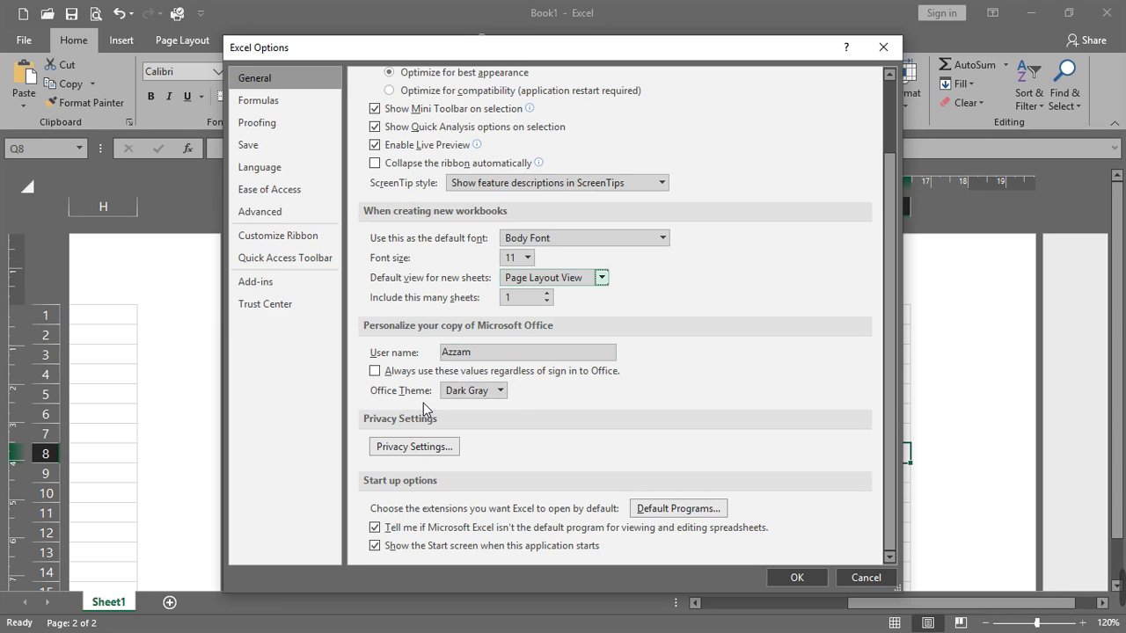
{"action": "left_click", "coordinate": [500, 396]}
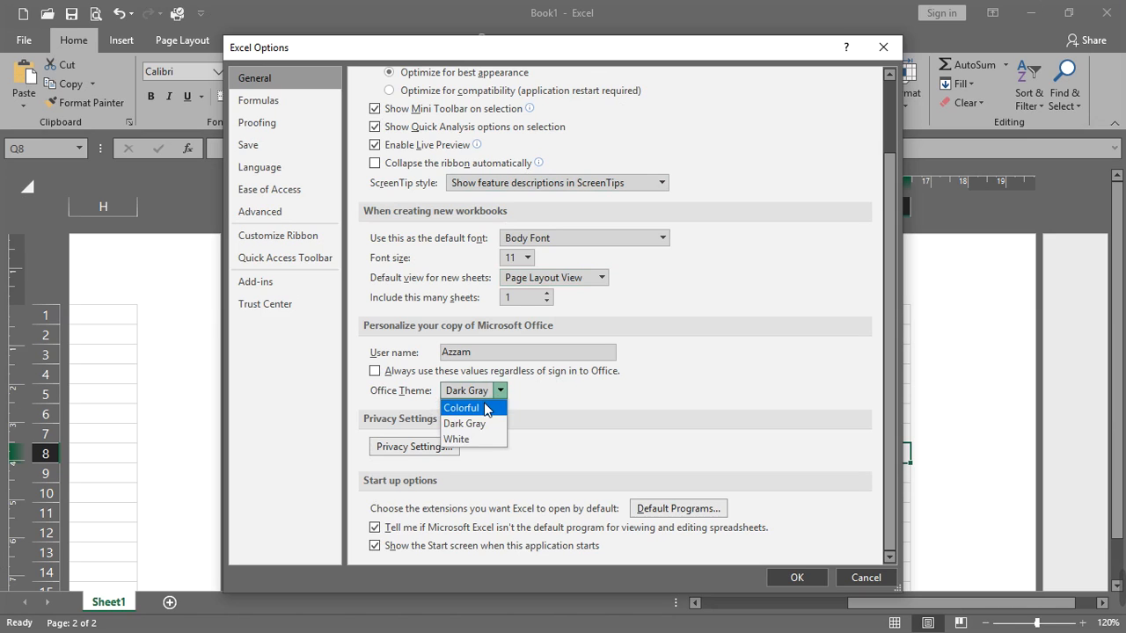
{"action": "left_click", "coordinate": [475, 408]}
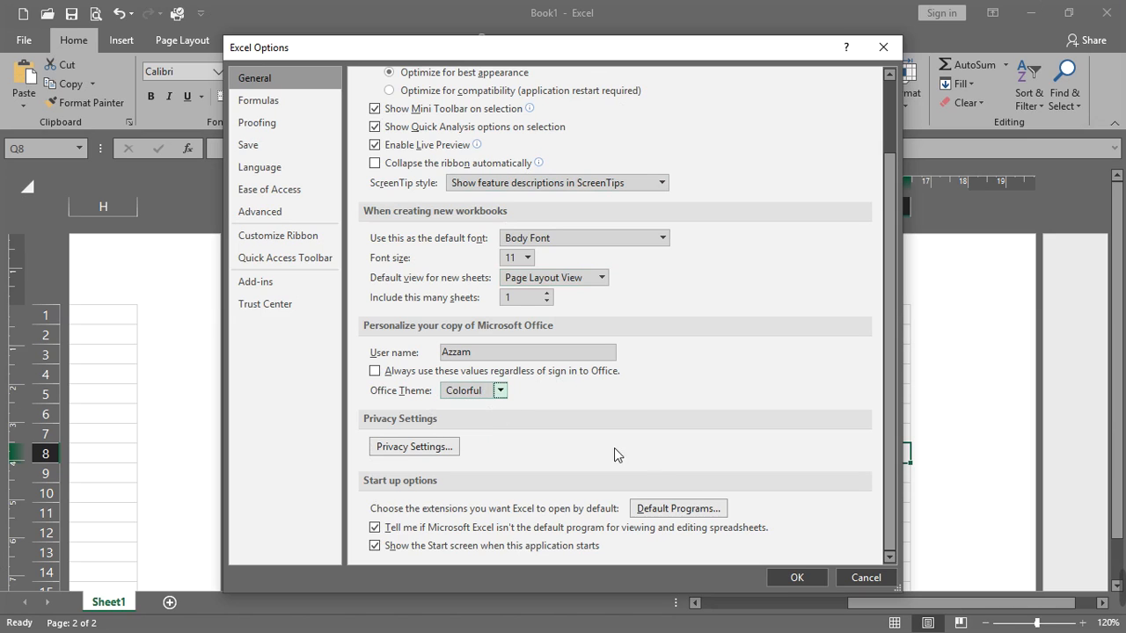
{"action": "left_click", "coordinate": [500, 391]}
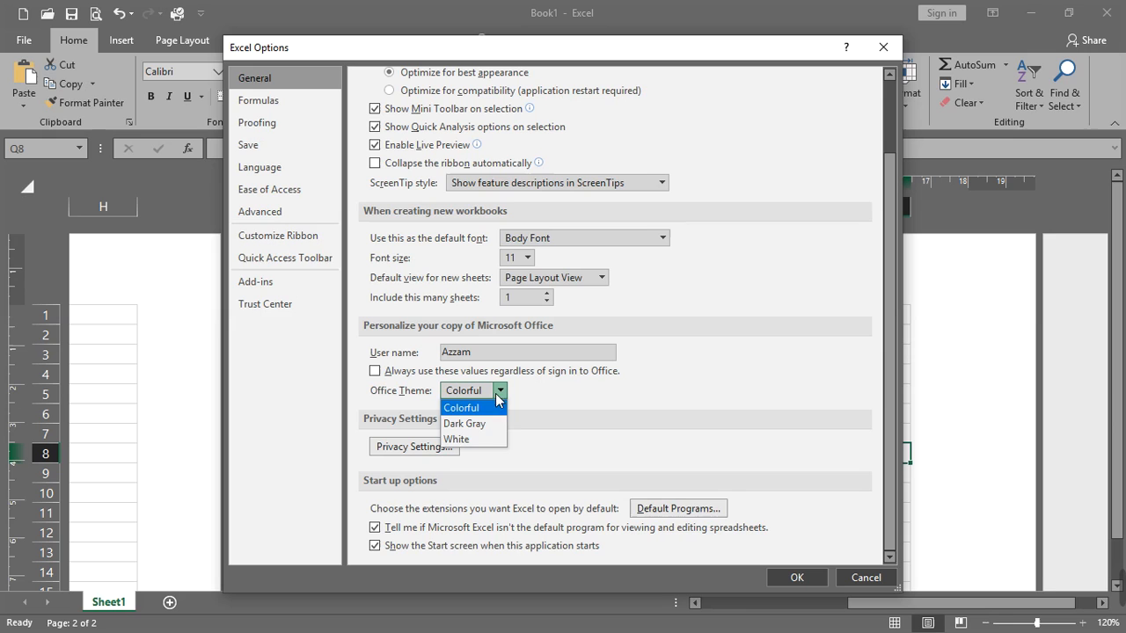
{"action": "left_click", "coordinate": [554, 433]}
{"action": "left_click", "coordinate": [795, 577]}
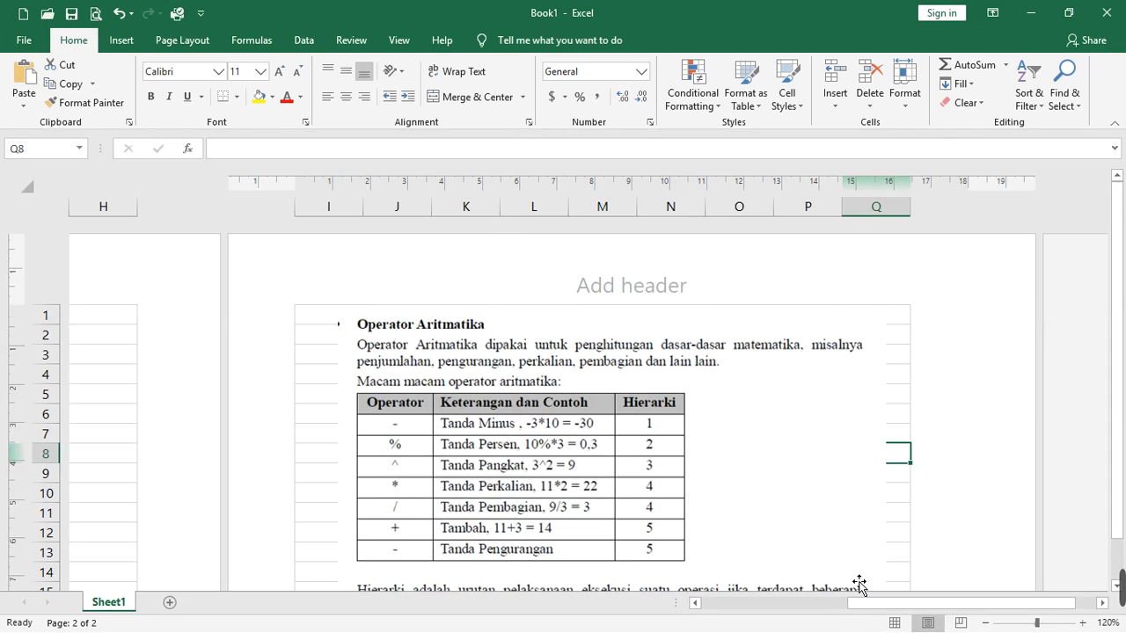
Reopen the Excel options, set the Office theme to White and apply it
{"action": "left_click", "coordinate": [24, 40]}
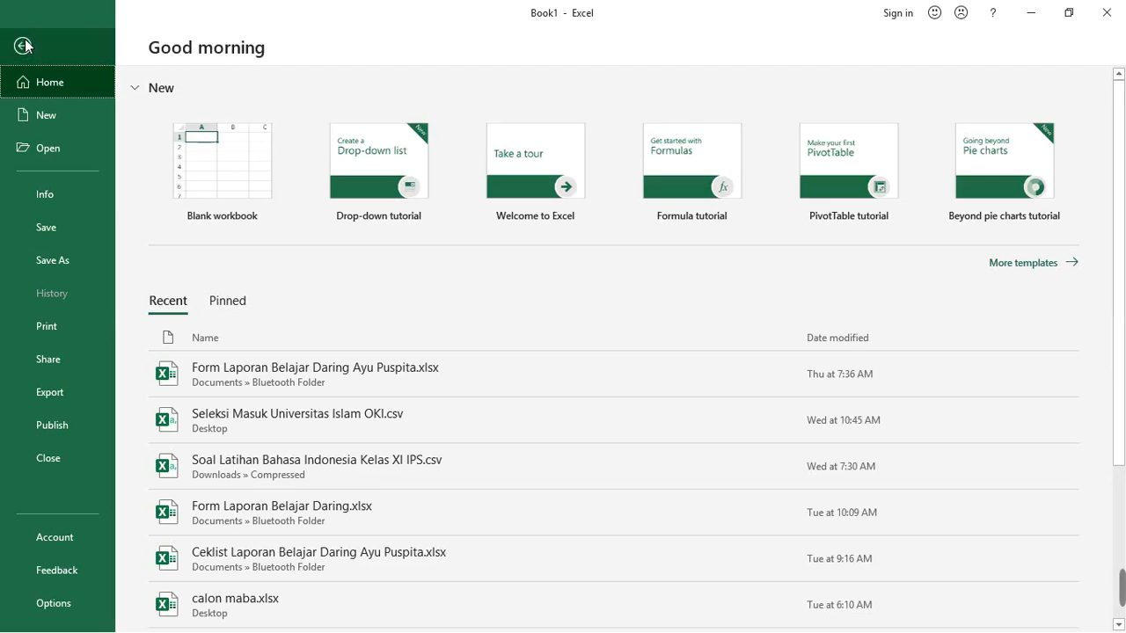
{"action": "left_click", "coordinate": [67, 607]}
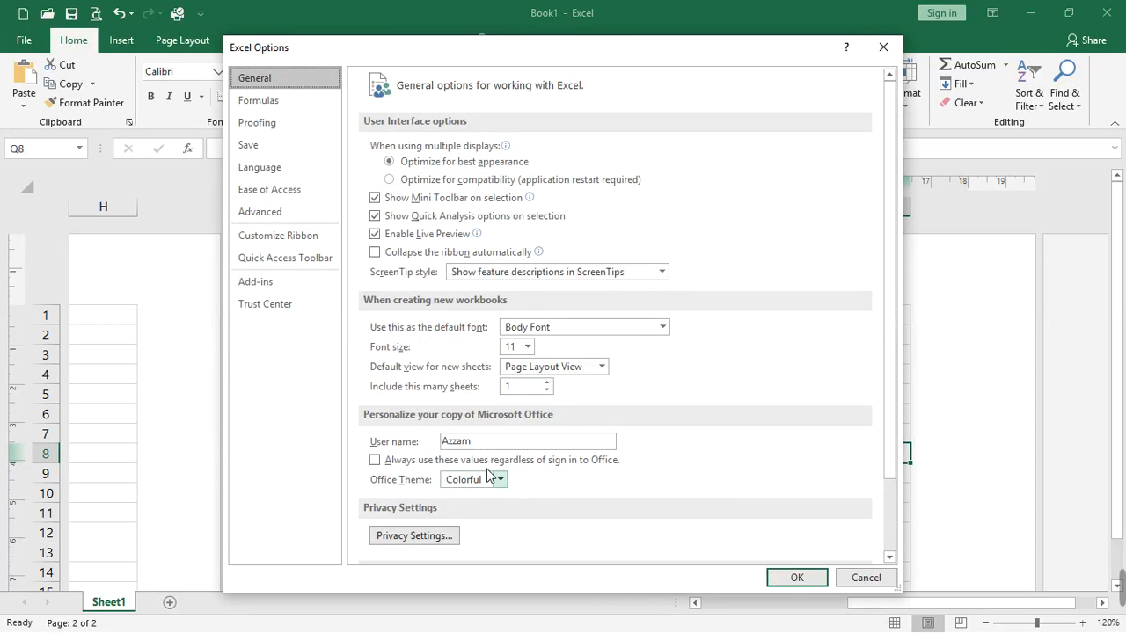
{"action": "left_click", "coordinate": [500, 481]}
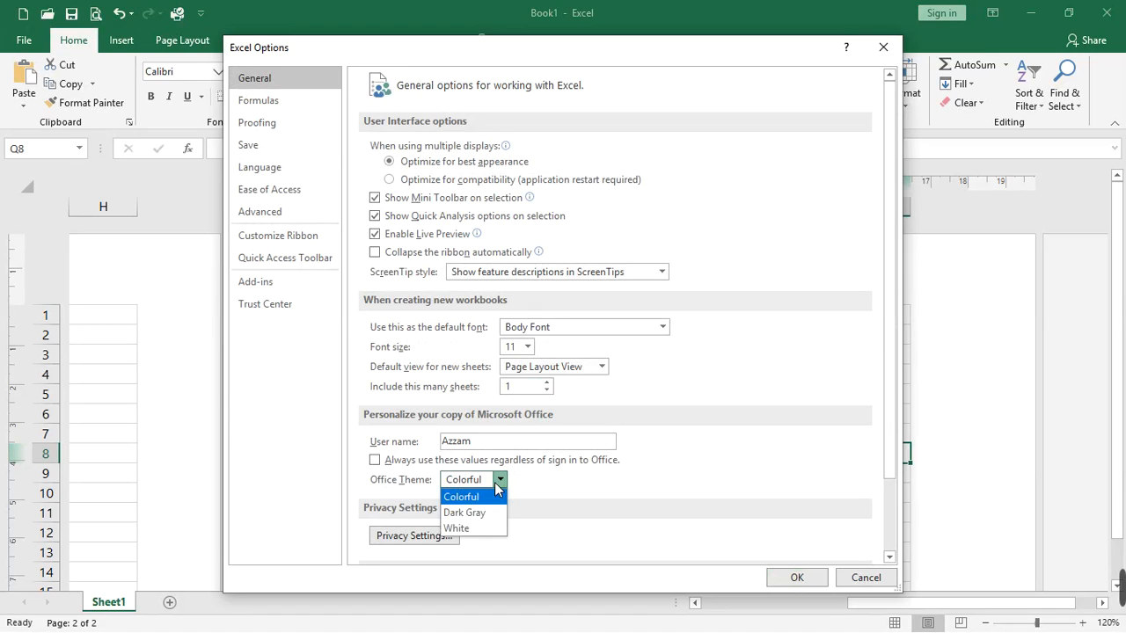
{"action": "left_click", "coordinate": [481, 527]}
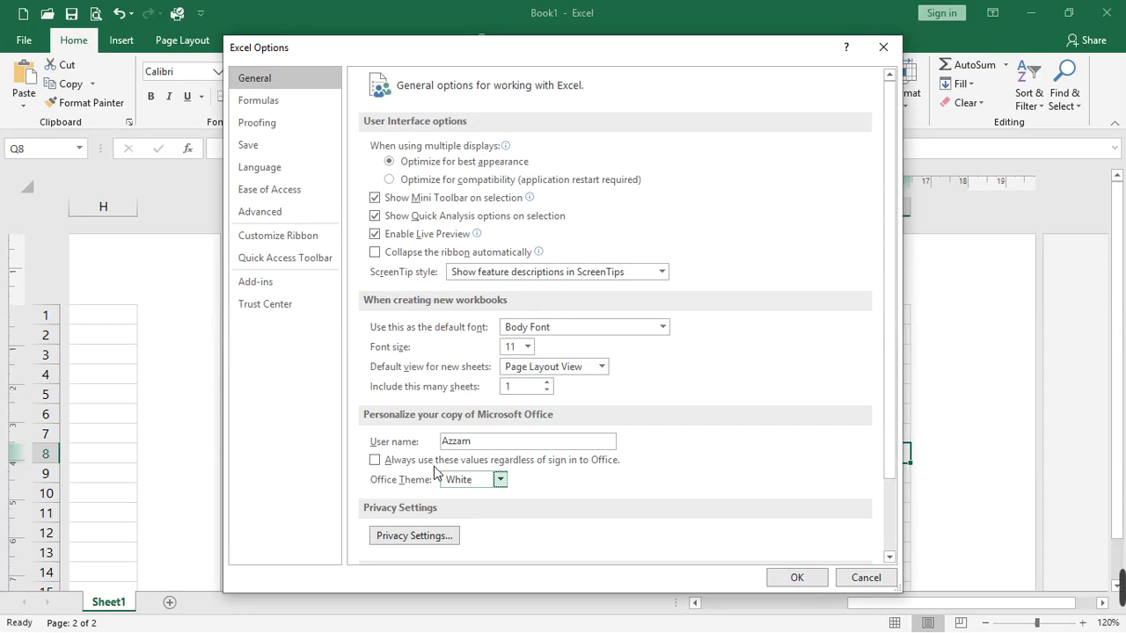
{"action": "left_click", "coordinate": [500, 480]}
{"action": "left_click", "coordinate": [500, 480]}
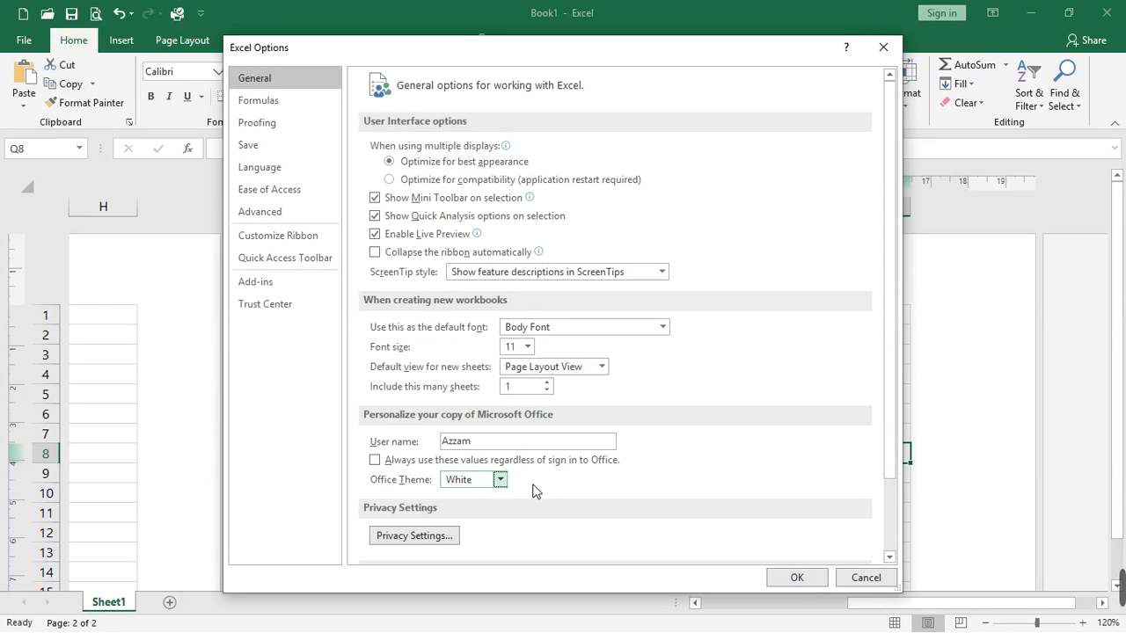
{"action": "left_click", "coordinate": [796, 580]}
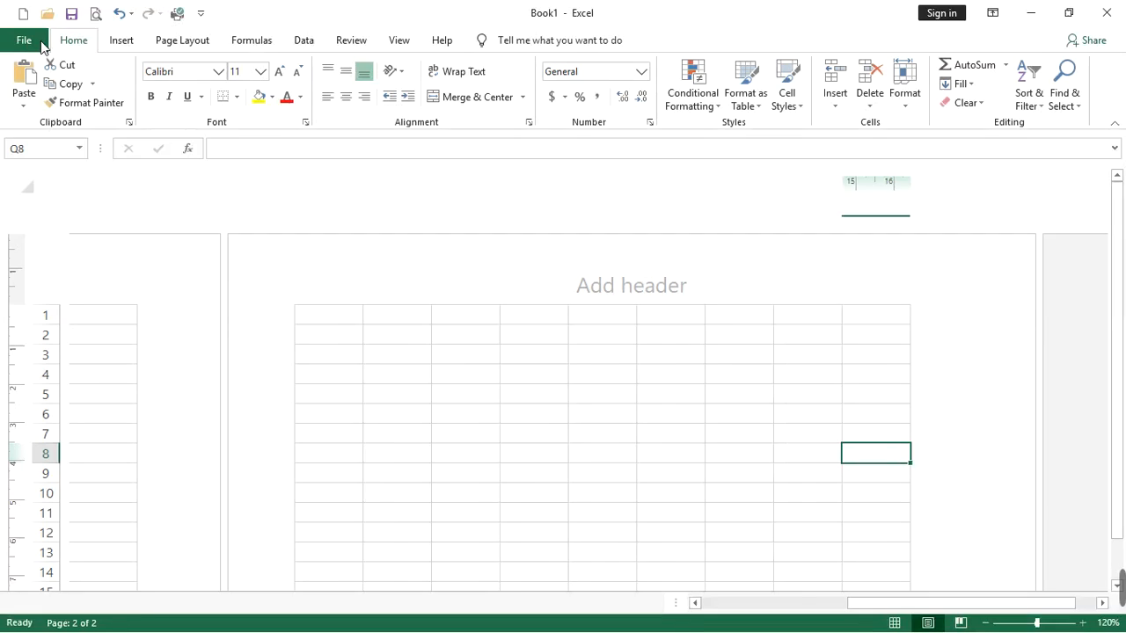
Open the Excel options again and review the formula calculation, error checking and proofing settings
{"action": "left_click", "coordinate": [32, 42]}
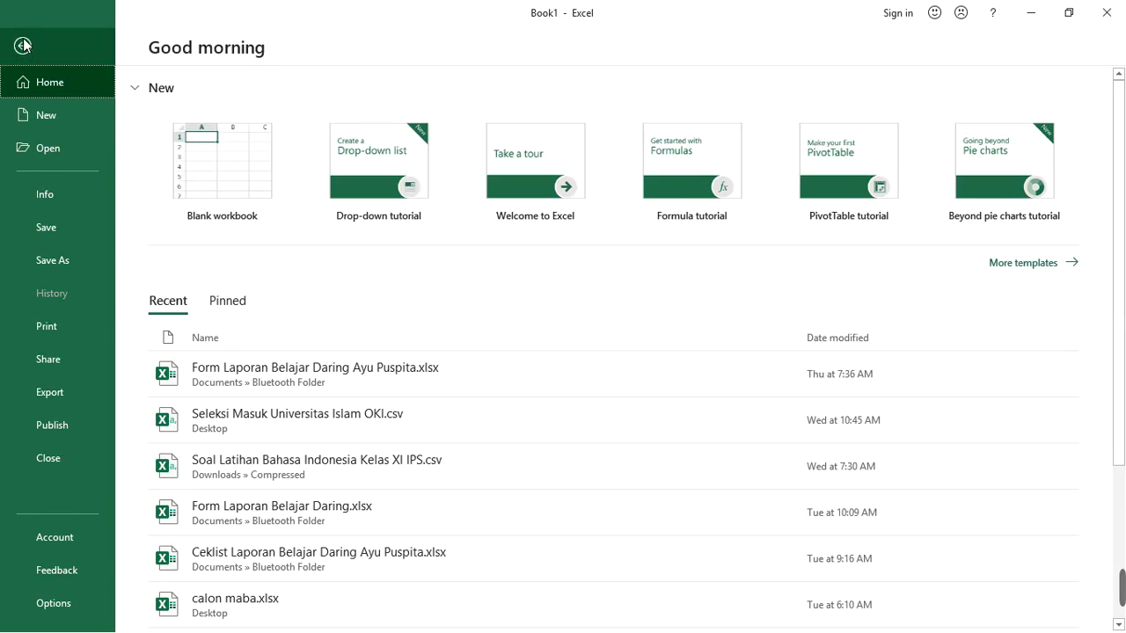
{"action": "left_click", "coordinate": [22, 47]}
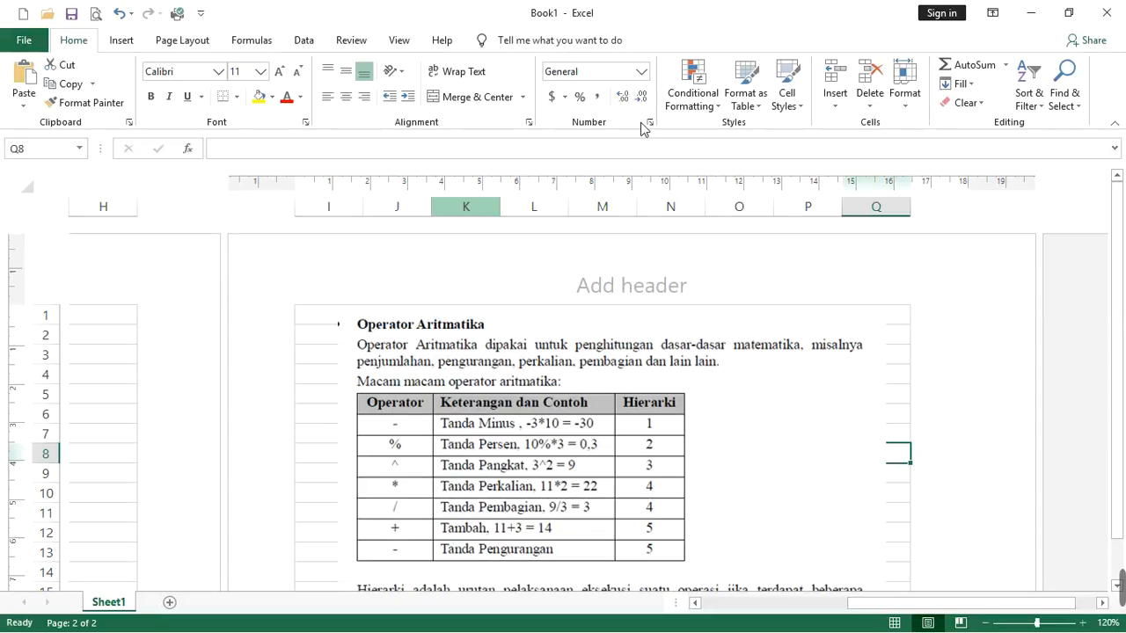
{"action": "left_click", "coordinate": [23, 39]}
{"action": "left_click", "coordinate": [55, 603]}
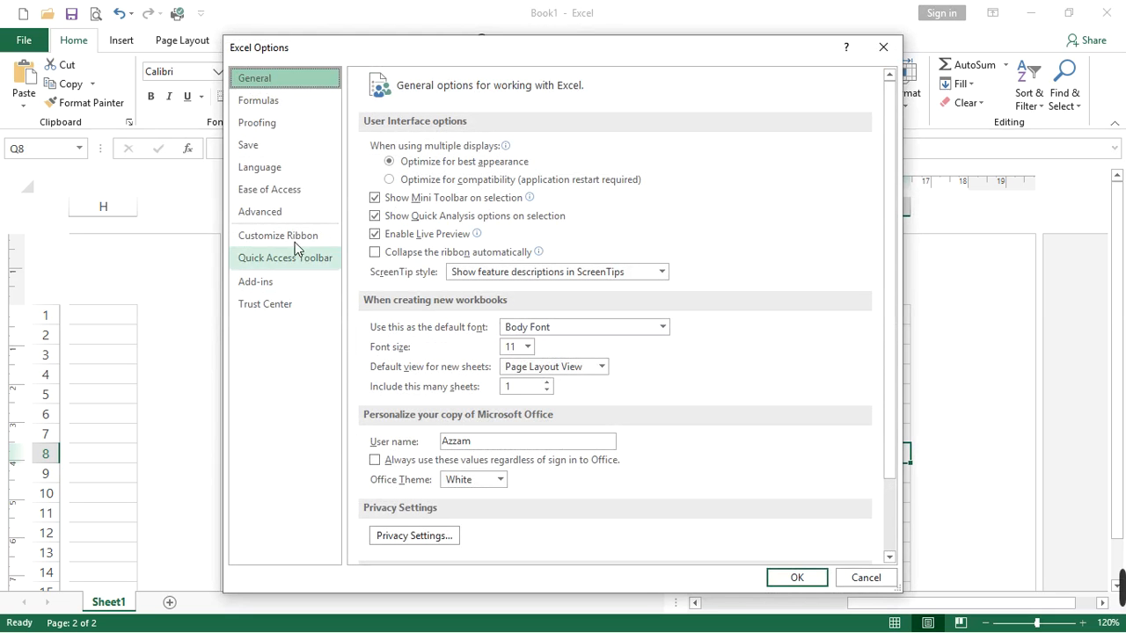
{"action": "left_click", "coordinate": [265, 102]}
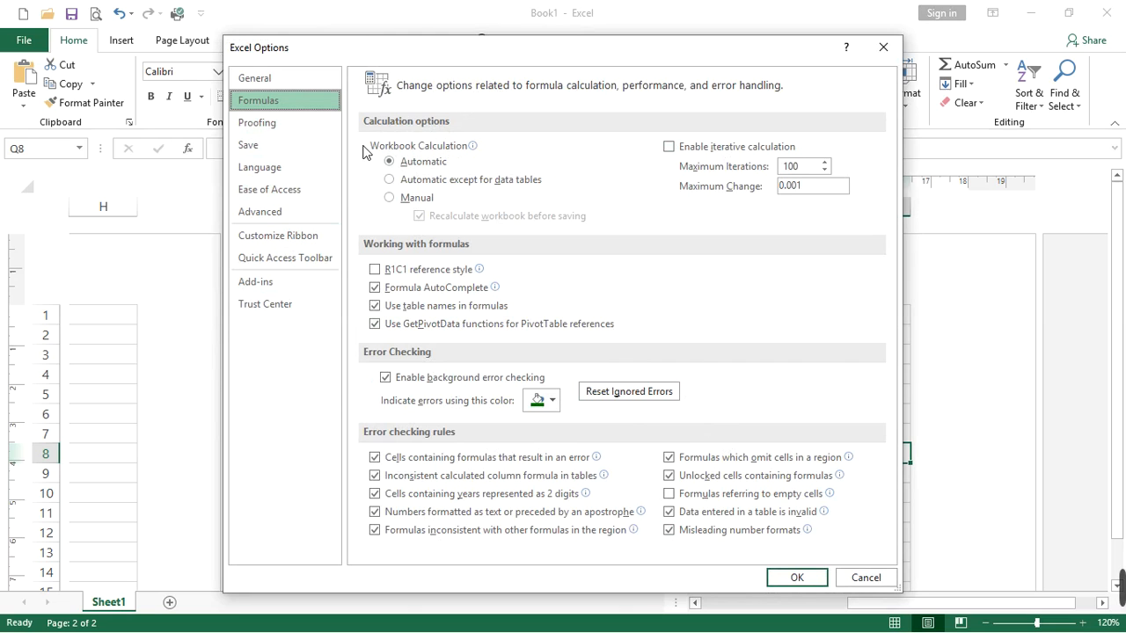
{"action": "left_click", "coordinate": [267, 128]}
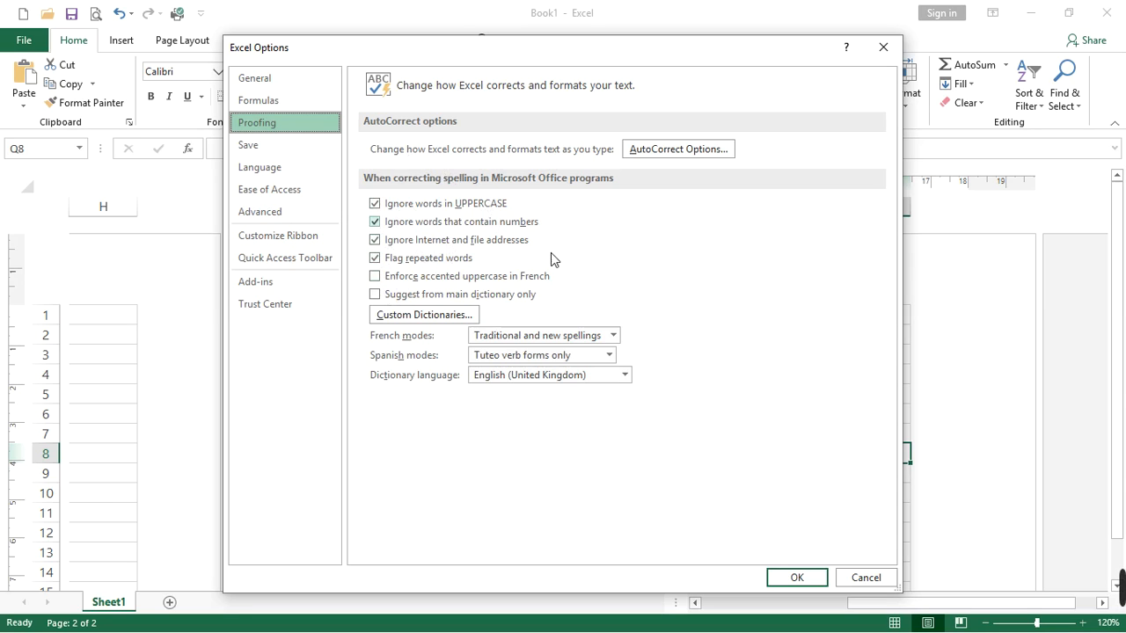
In the workbook saving options, set the AutoRecover save interval to 5 minutes
{"action": "left_click", "coordinate": [256, 146]}
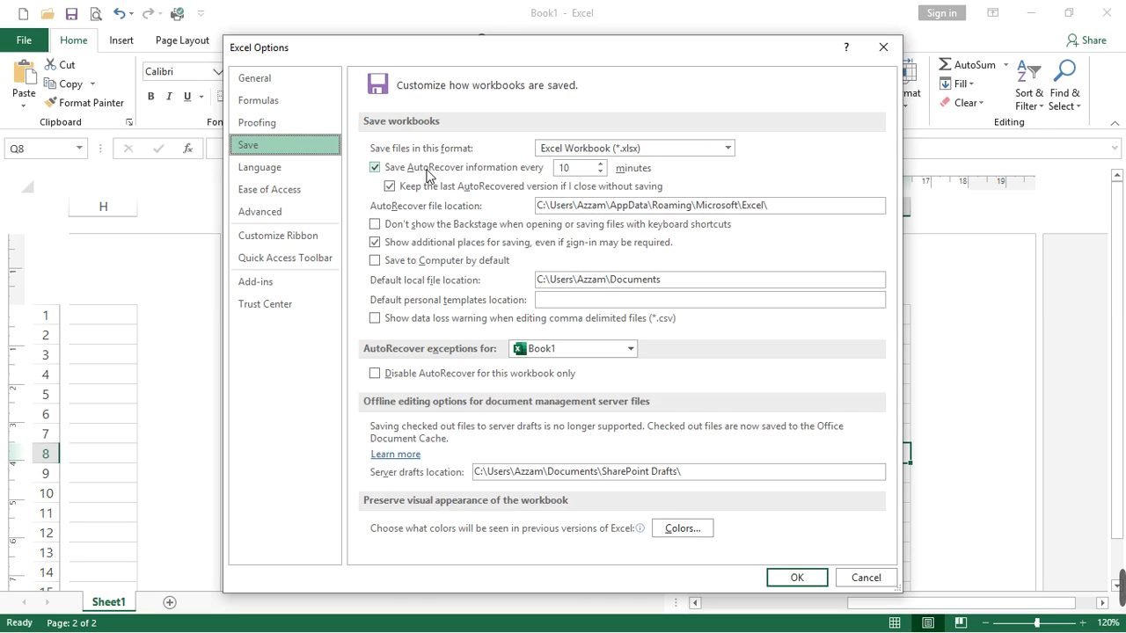
{"action": "left_click", "coordinate": [602, 172]}
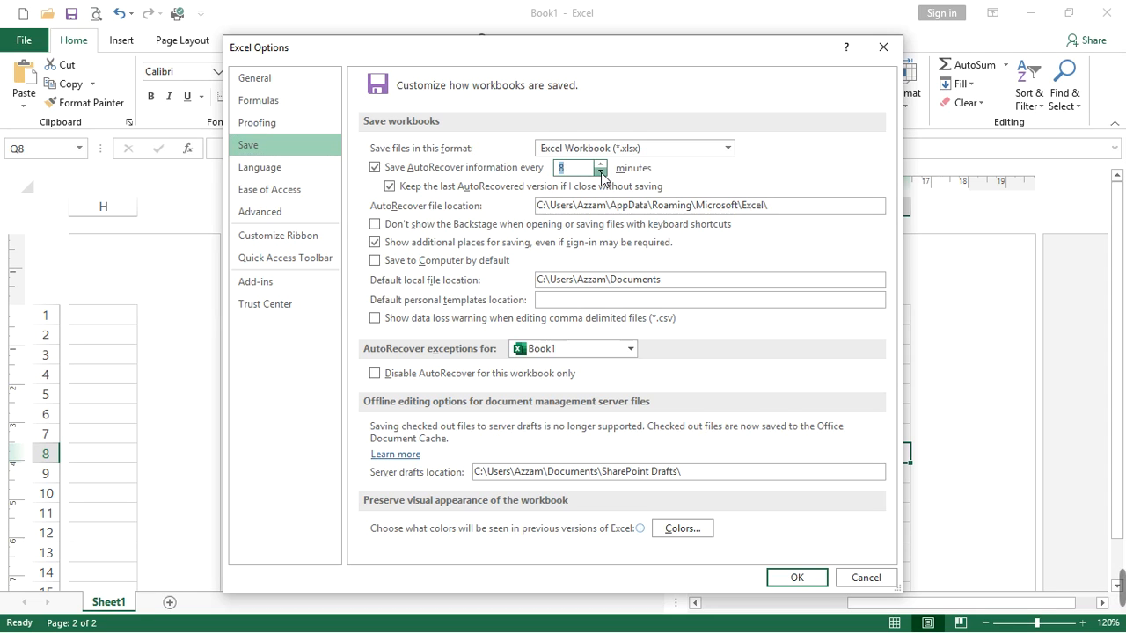
{"action": "left_click", "coordinate": [601, 172]}
{"action": "left_click", "coordinate": [602, 172]}
{"action": "left_click", "coordinate": [581, 169]}
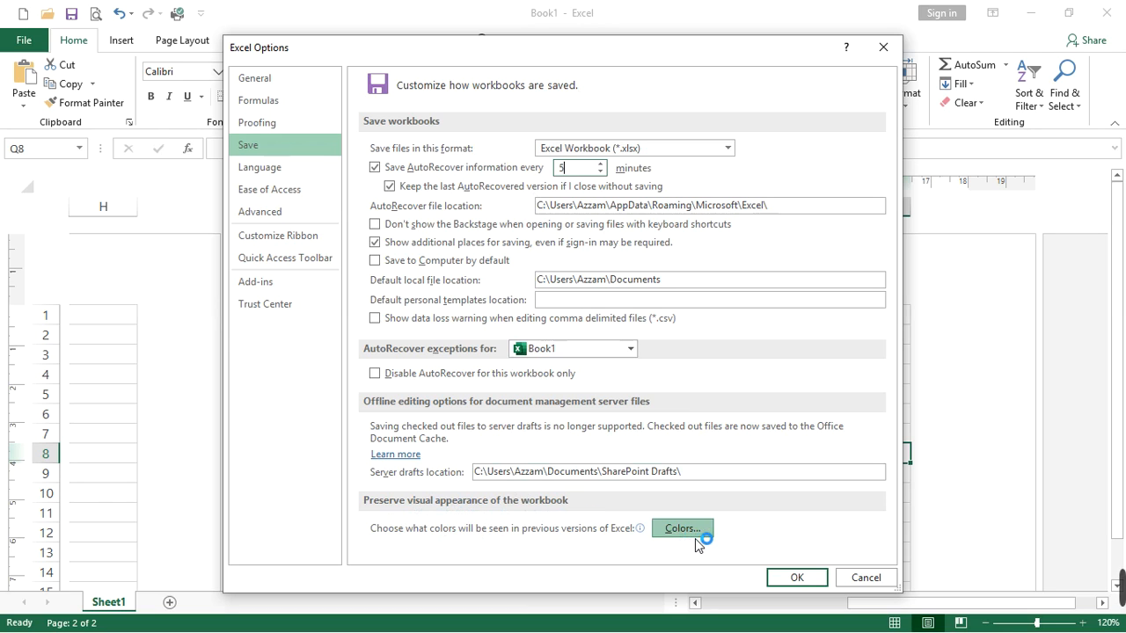
Review the Office language preferences and the advanced options for editing, pasting, image quality and charts
{"action": "left_click", "coordinate": [264, 168]}
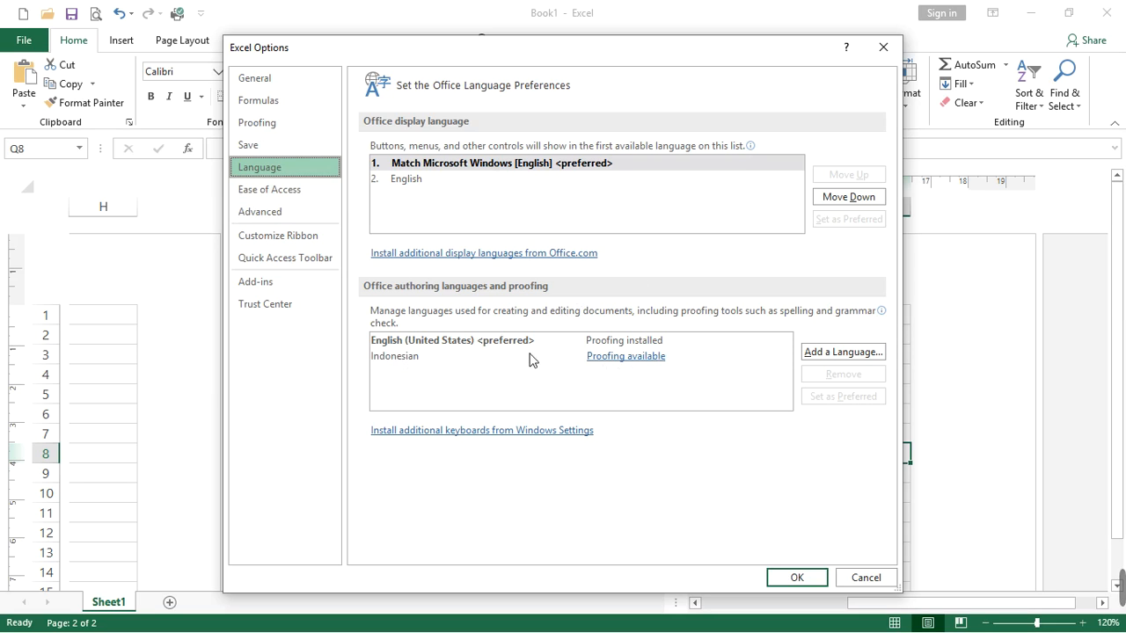
{"action": "left_click", "coordinate": [274, 215]}
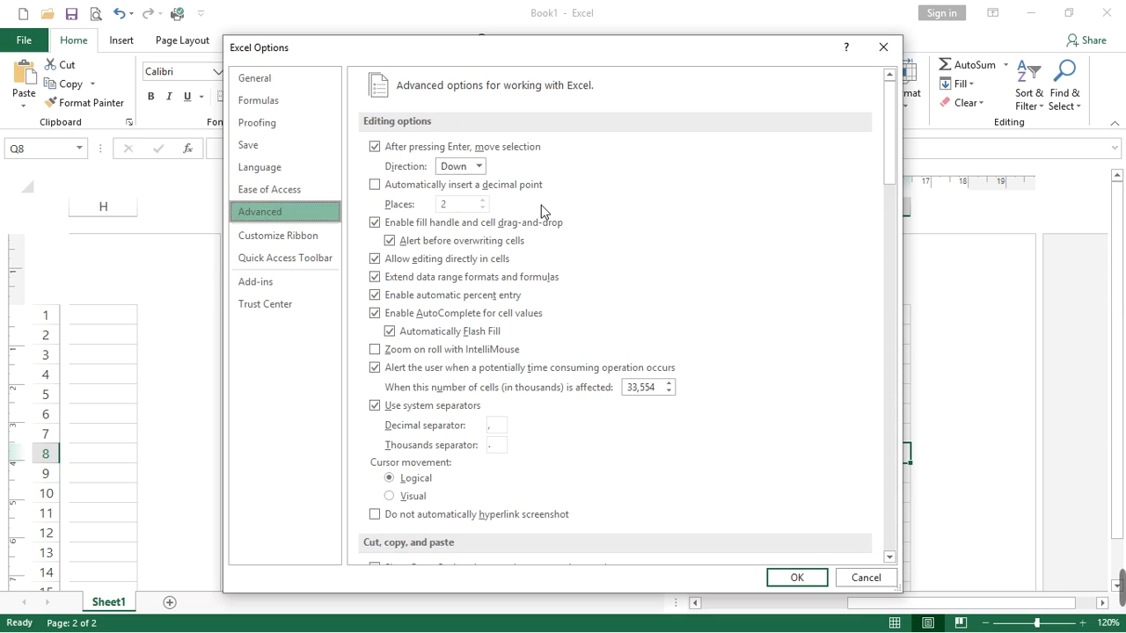
{"action": "scroll", "coordinate": [576, 302], "scroll_direction": "down", "scroll_amount": 5}
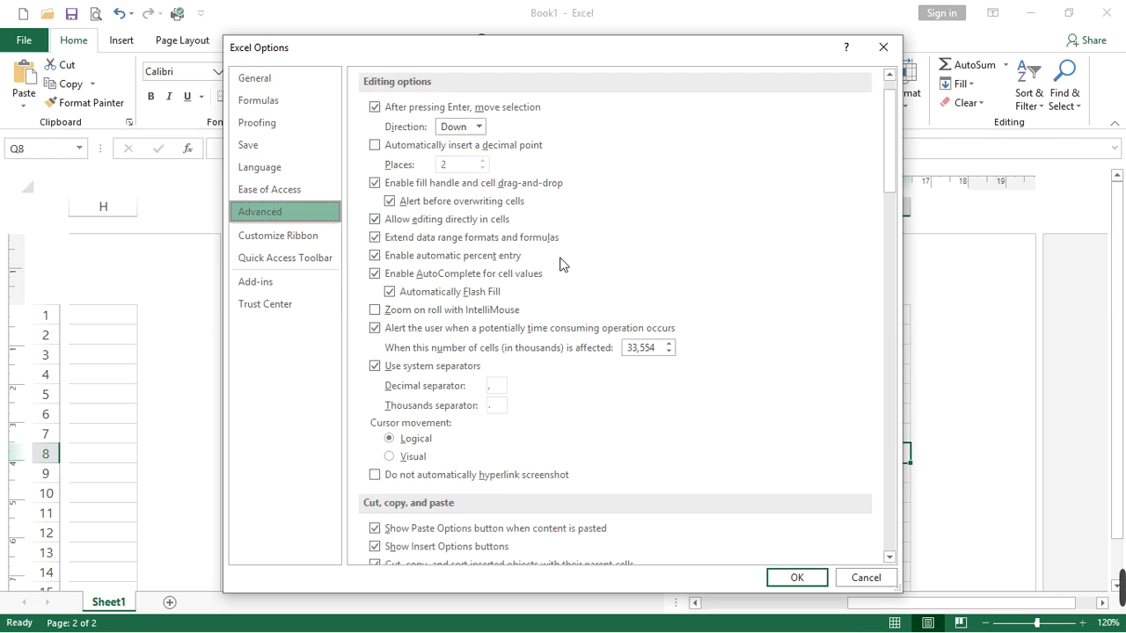
{"action": "scroll", "coordinate": [595, 304], "scroll_direction": "down", "scroll_amount": 9}
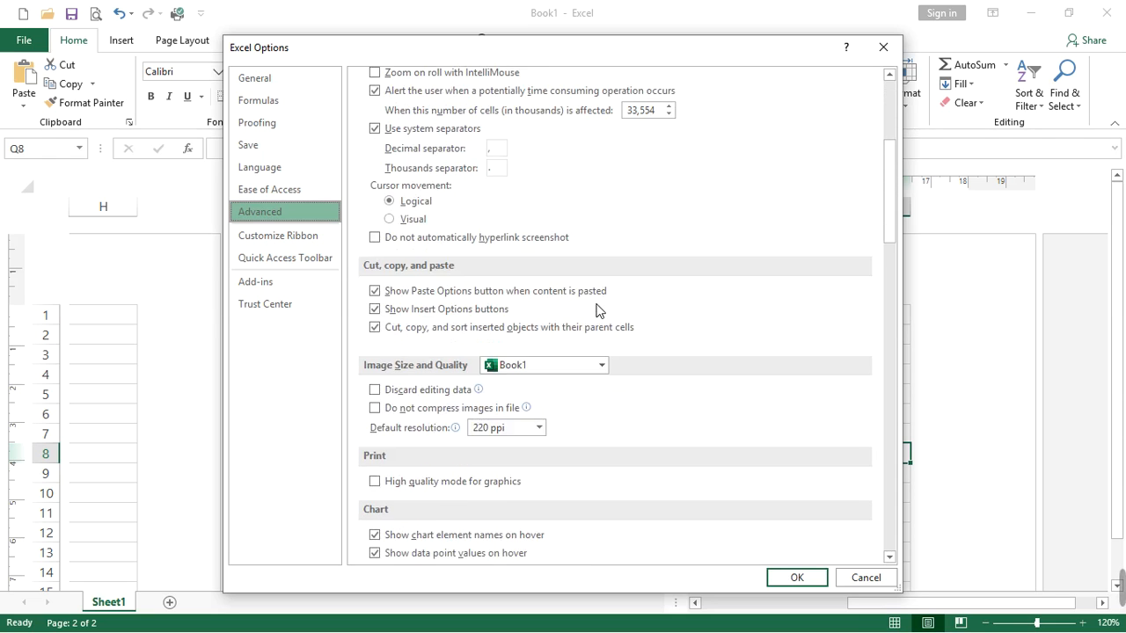
{"action": "scroll", "coordinate": [596, 306], "scroll_direction": "down", "scroll_amount": 4}
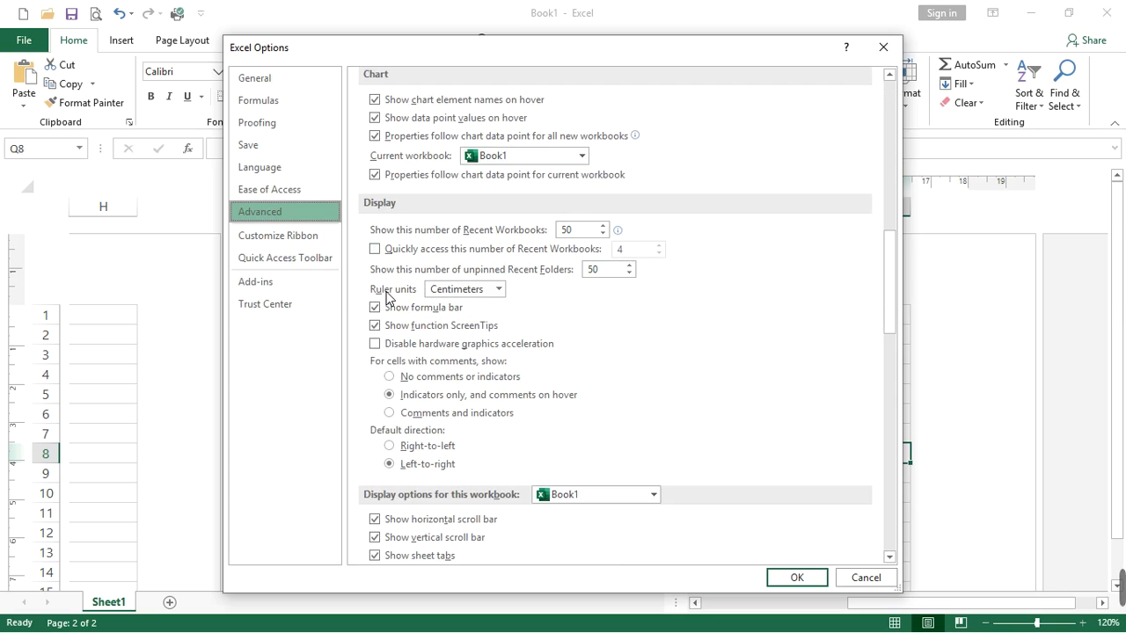
Examine the available ruler units in the advanced display options, keeping Centimeters selected
{"action": "left_click", "coordinate": [499, 291]}
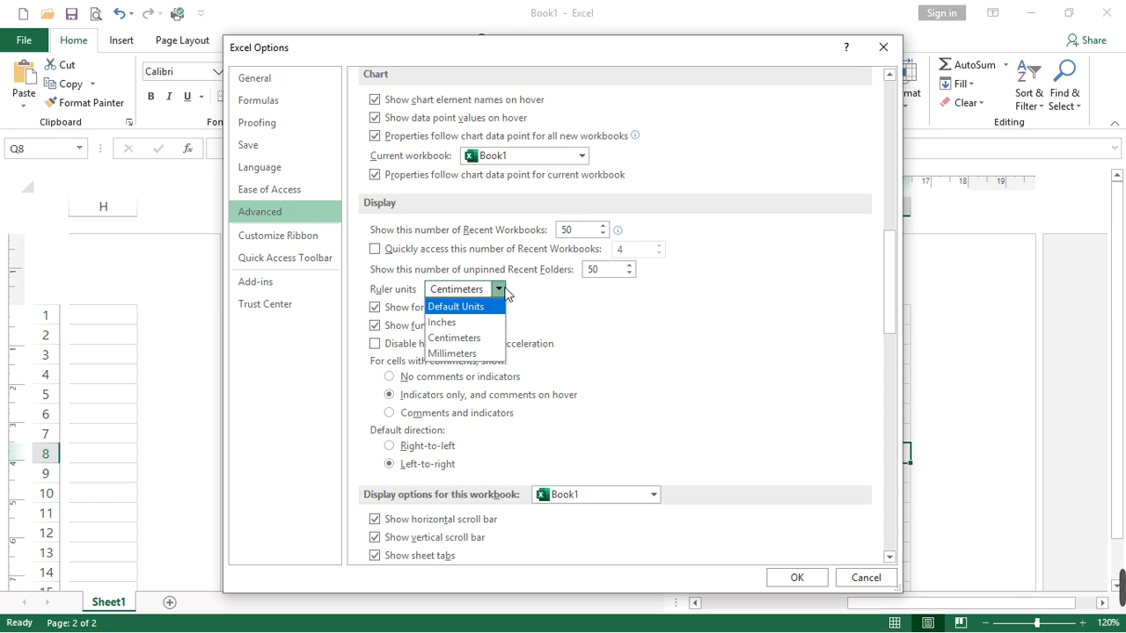
{"action": "left_click", "coordinate": [499, 290]}
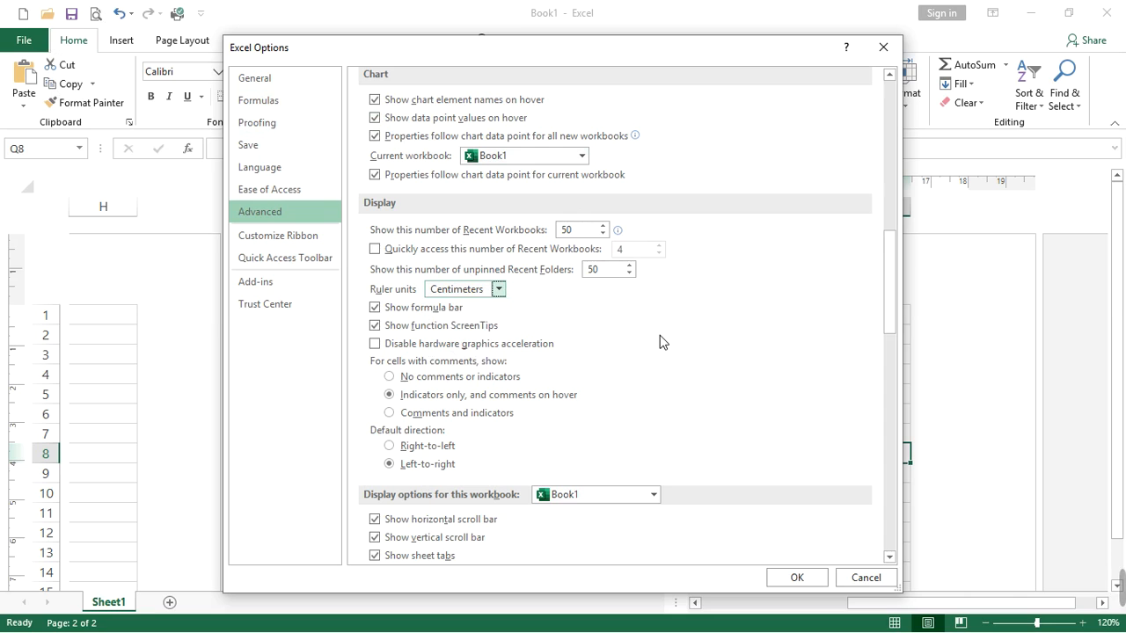
{"action": "left_click", "coordinate": [499, 290]}
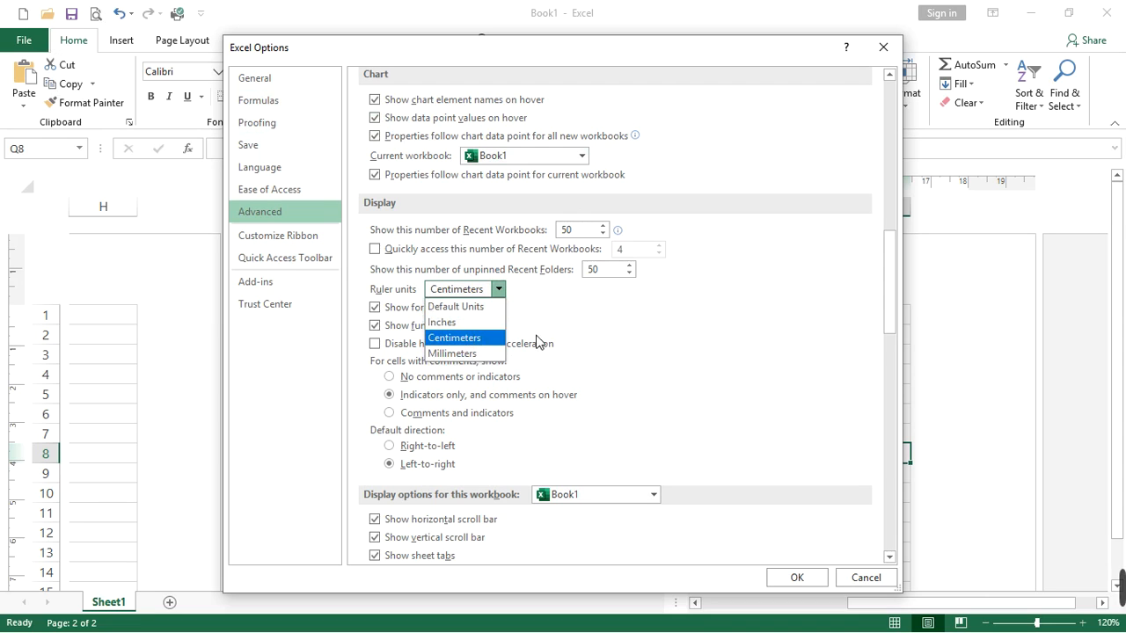
{"action": "left_click", "coordinate": [774, 303]}
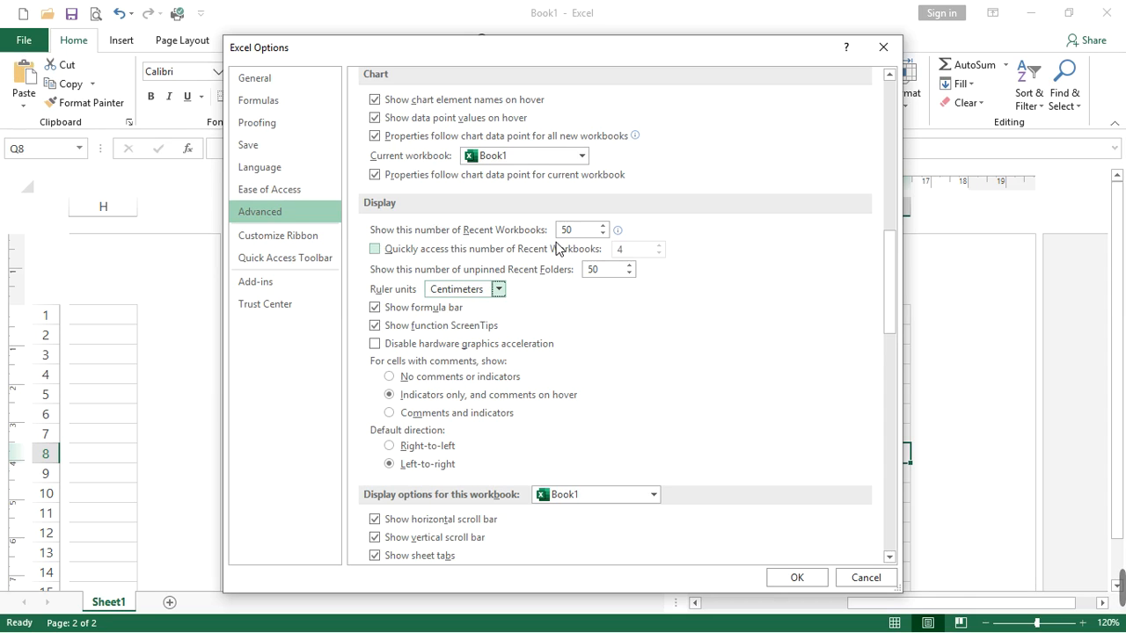
Review the remaining advanced options through Lotus compatibility, and close the Excel options without applying anything
{"action": "scroll", "coordinate": [631, 349], "scroll_direction": "down", "scroll_amount": 1}
{"action": "scroll", "coordinate": [618, 340], "scroll_direction": "down", "scroll_amount": 6}
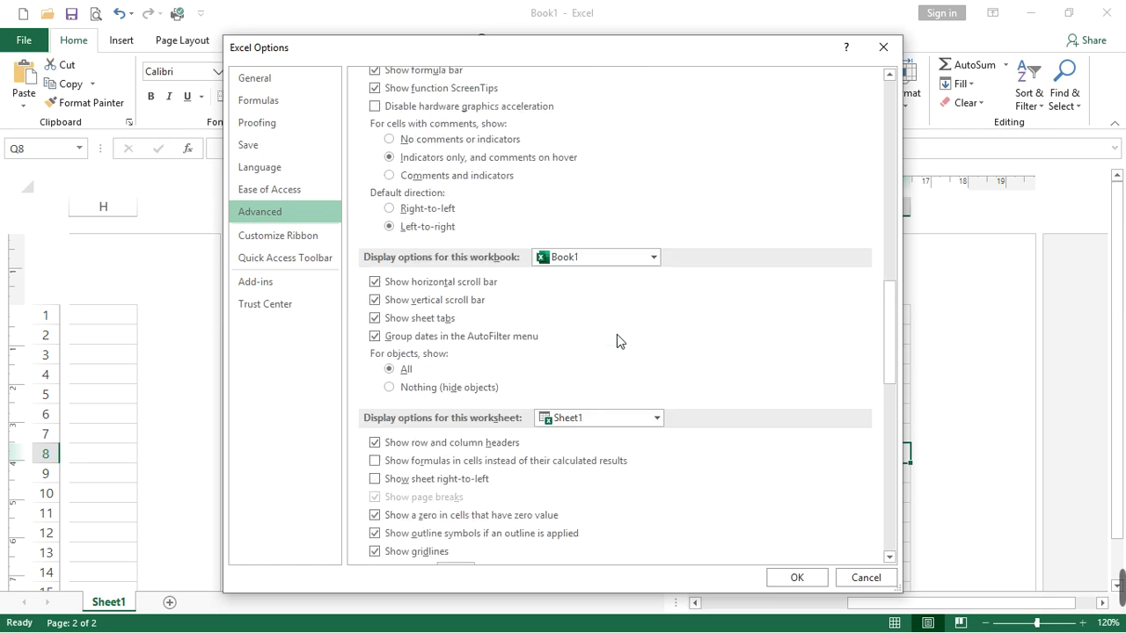
{"action": "scroll", "coordinate": [618, 340], "scroll_direction": "down", "scroll_amount": 9}
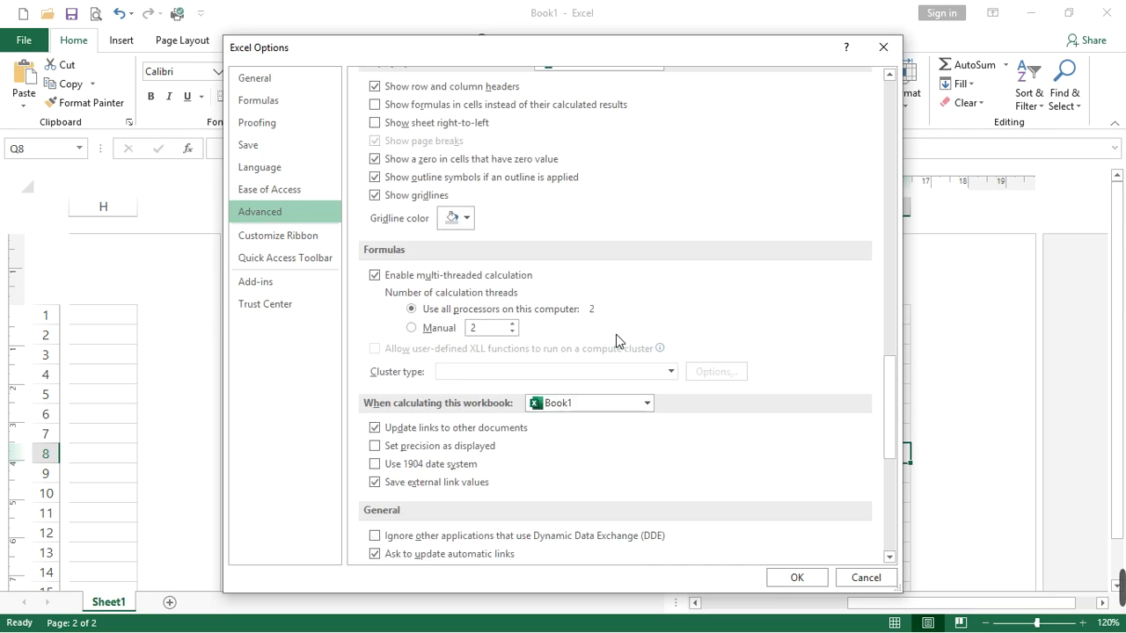
{"action": "scroll", "coordinate": [607, 334], "scroll_direction": "down", "scroll_amount": 2}
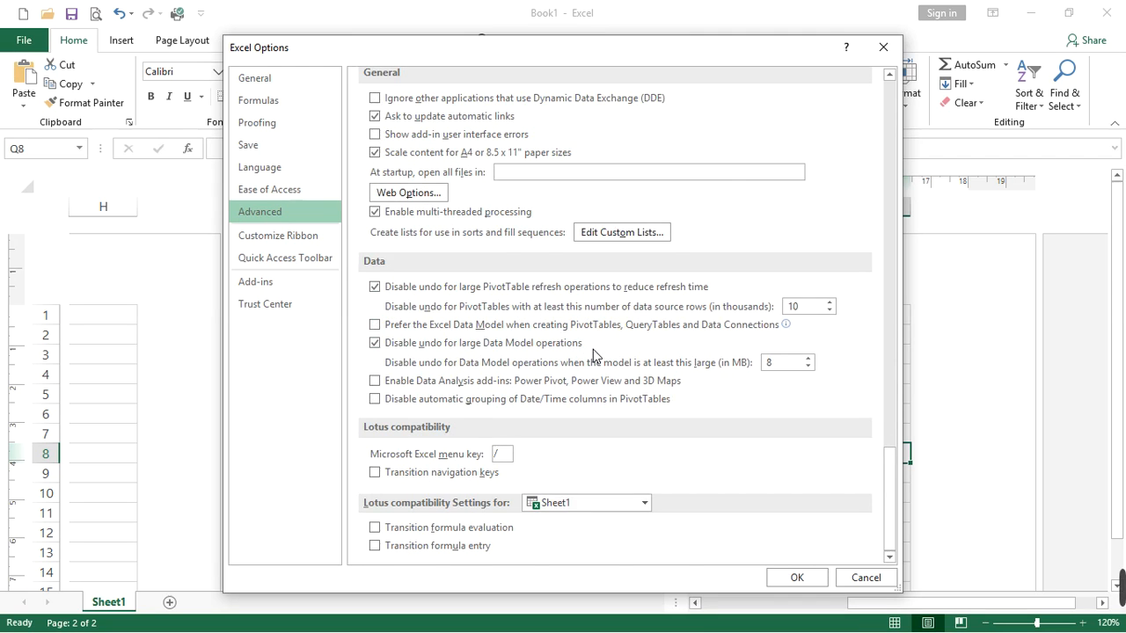
{"action": "scroll", "coordinate": [593, 352], "scroll_direction": "up", "scroll_amount": 18}
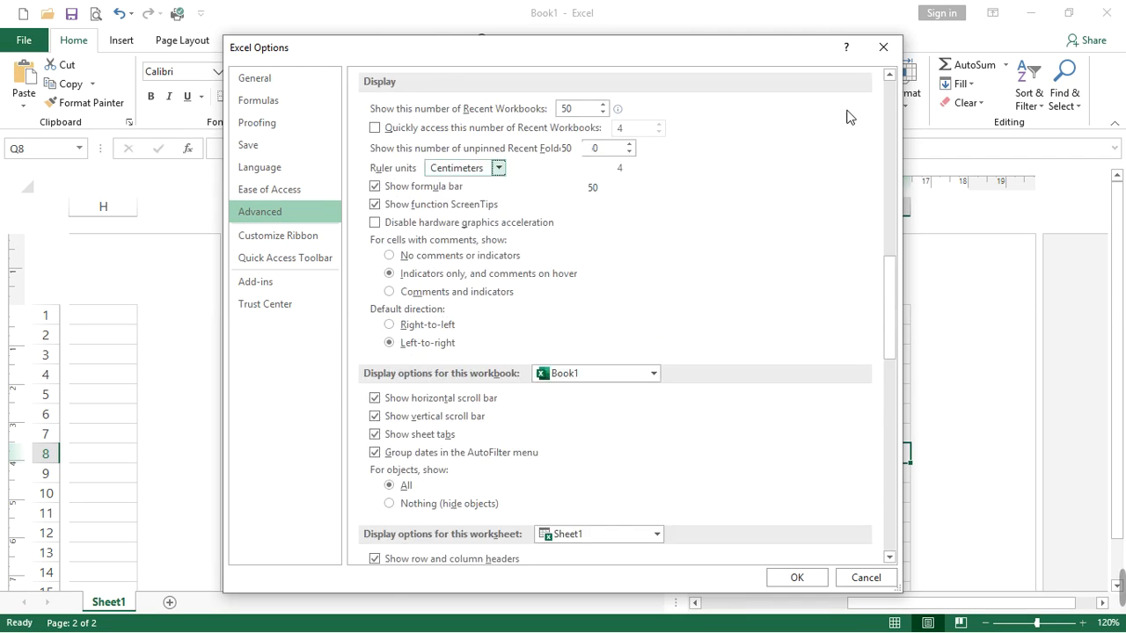
{"action": "scroll", "coordinate": [846, 117], "scroll_direction": "up", "scroll_amount": 3}
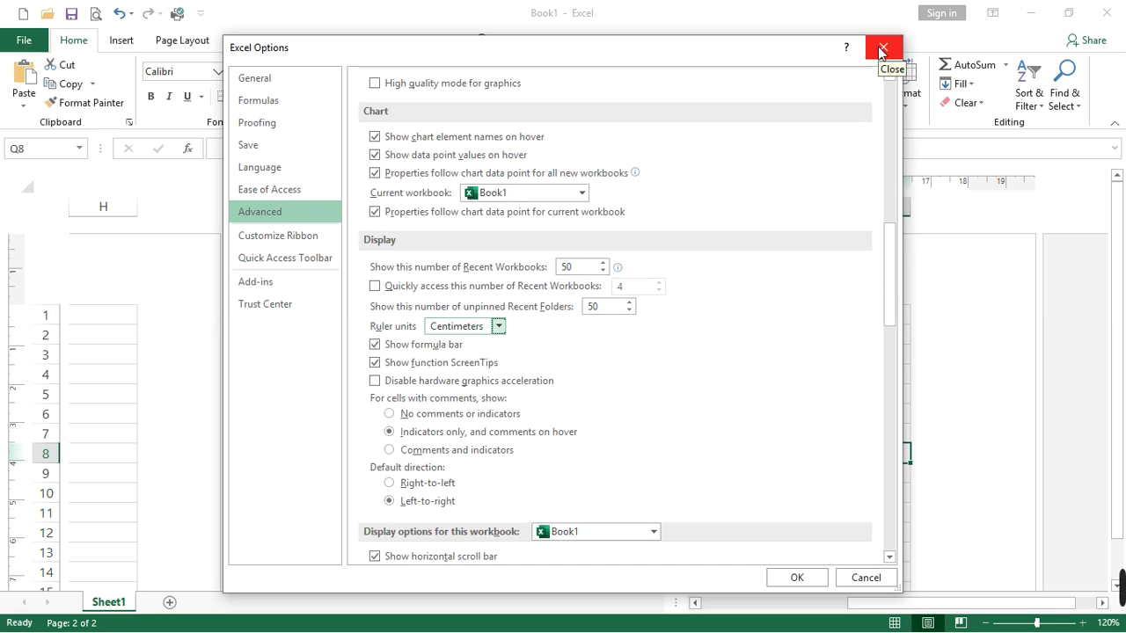
{"action": "left_click", "coordinate": [880, 50]}
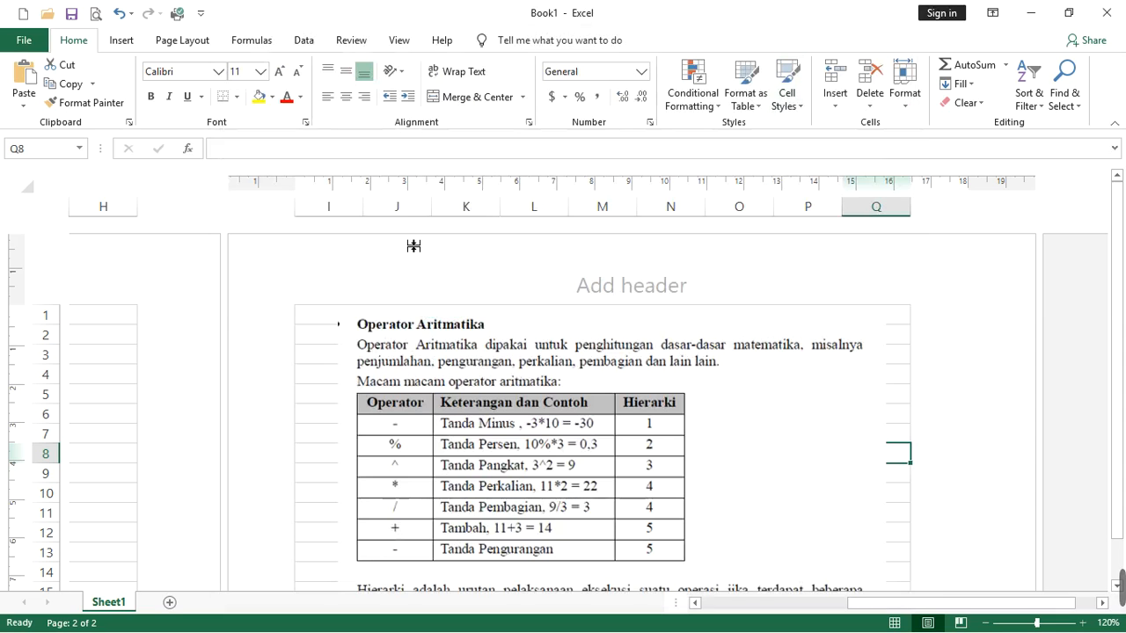
Read the Operator Aritmatika picture on the sheet, covering the operator symbols, their examples, the hierarchy column and the closing paragraph
{"action": "left_click", "coordinate": [823, 415]}
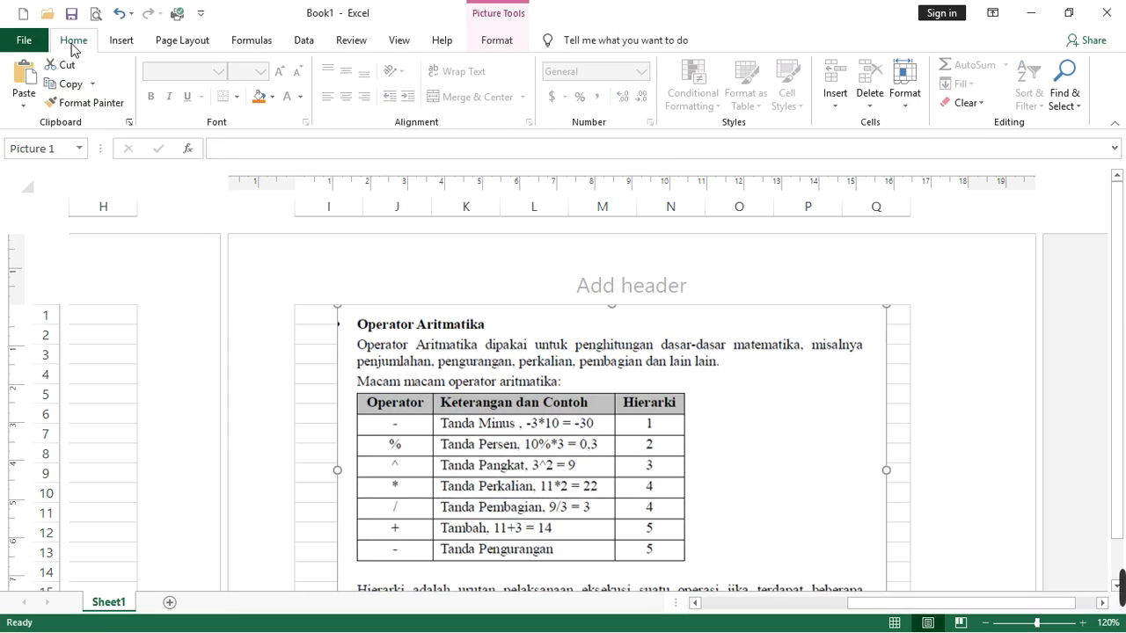
{"action": "scroll", "coordinate": [845, 427], "scroll_direction": "down", "scroll_amount": 3}
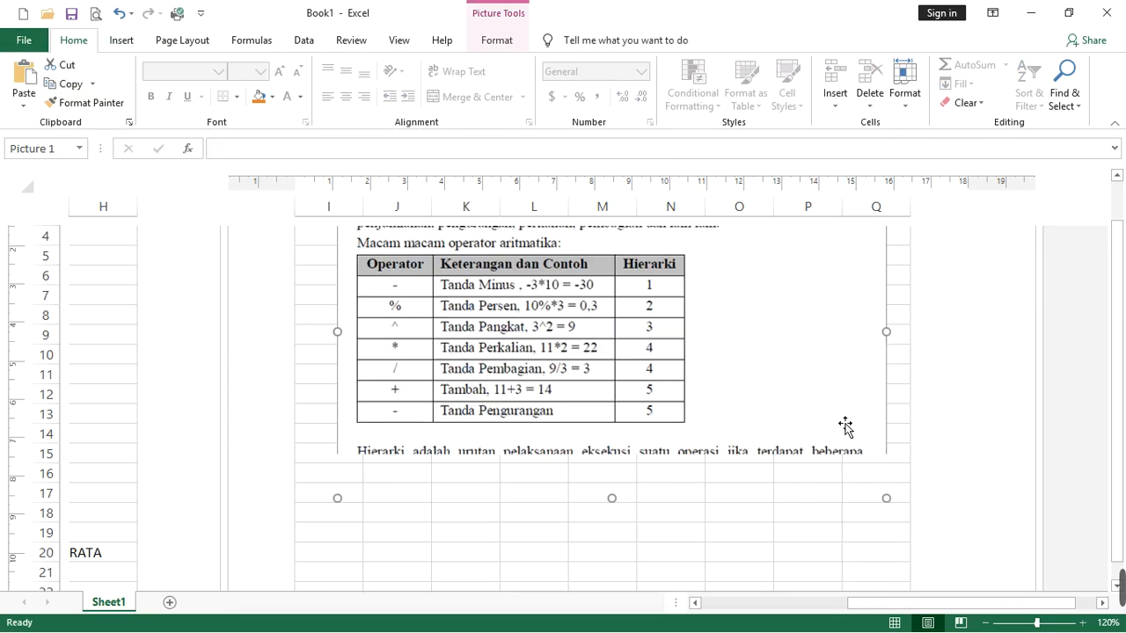
{"action": "left_click", "coordinate": [905, 359]}
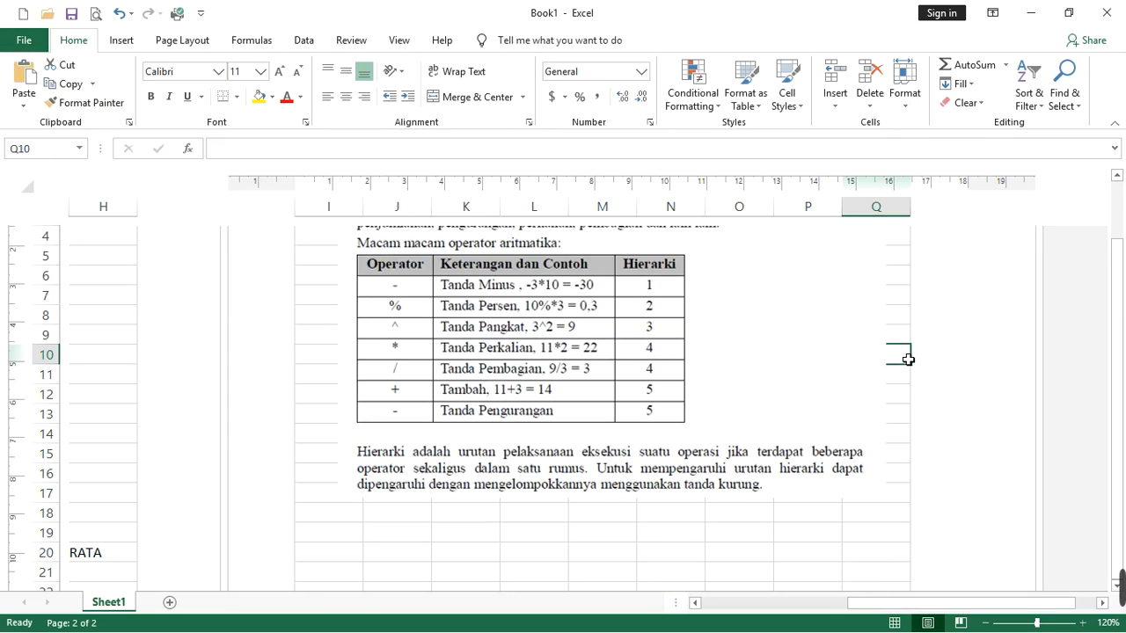
{"action": "scroll", "coordinate": [850, 397], "scroll_direction": "up", "scroll_amount": 3}
{"action": "scroll", "coordinate": [846, 392], "scroll_direction": "down", "scroll_amount": 4}
{"action": "scroll", "coordinate": [831, 381], "scroll_direction": "up", "scroll_amount": 4}
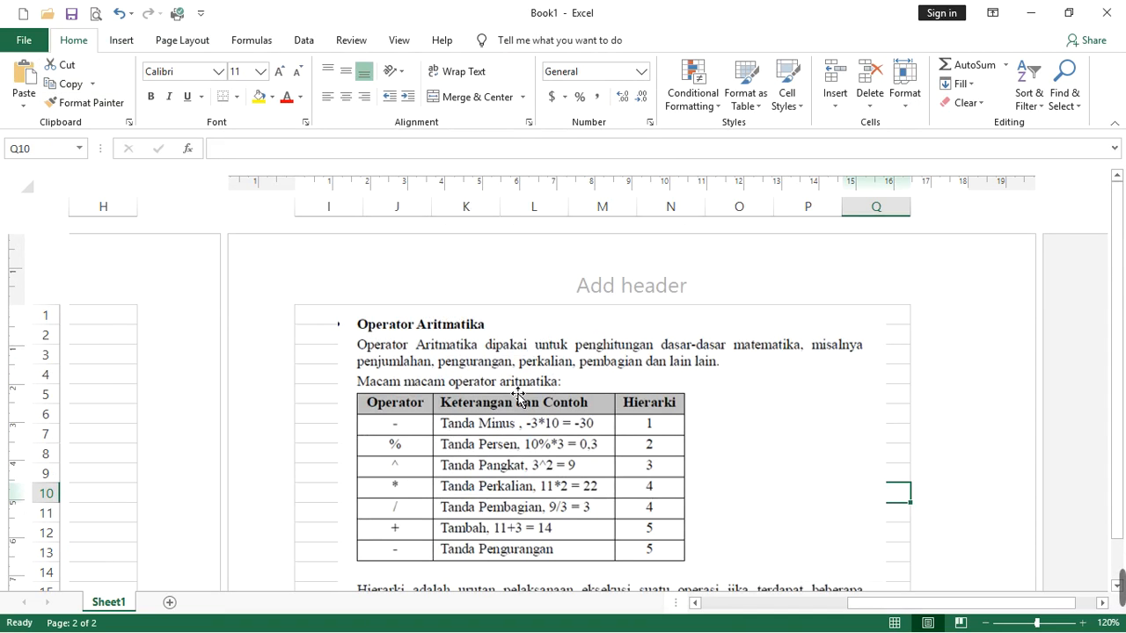
{"action": "scroll", "coordinate": [517, 391], "scroll_direction": "down", "scroll_amount": 4}
{"action": "scroll", "coordinate": [517, 392], "scroll_direction": "up", "scroll_amount": 4}
{"action": "scroll", "coordinate": [517, 391], "scroll_direction": "down", "scroll_amount": 3}
{"action": "scroll", "coordinate": [519, 394], "scroll_direction": "up", "scroll_amount": 3}
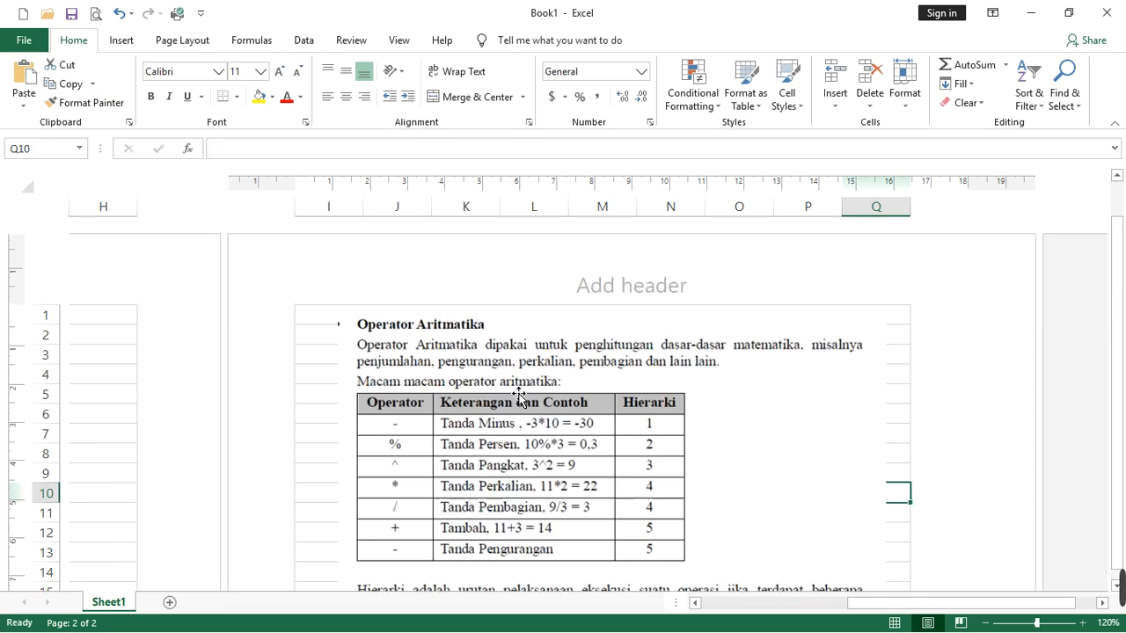
{"action": "scroll", "coordinate": [521, 396], "scroll_direction": "down", "scroll_amount": 3}
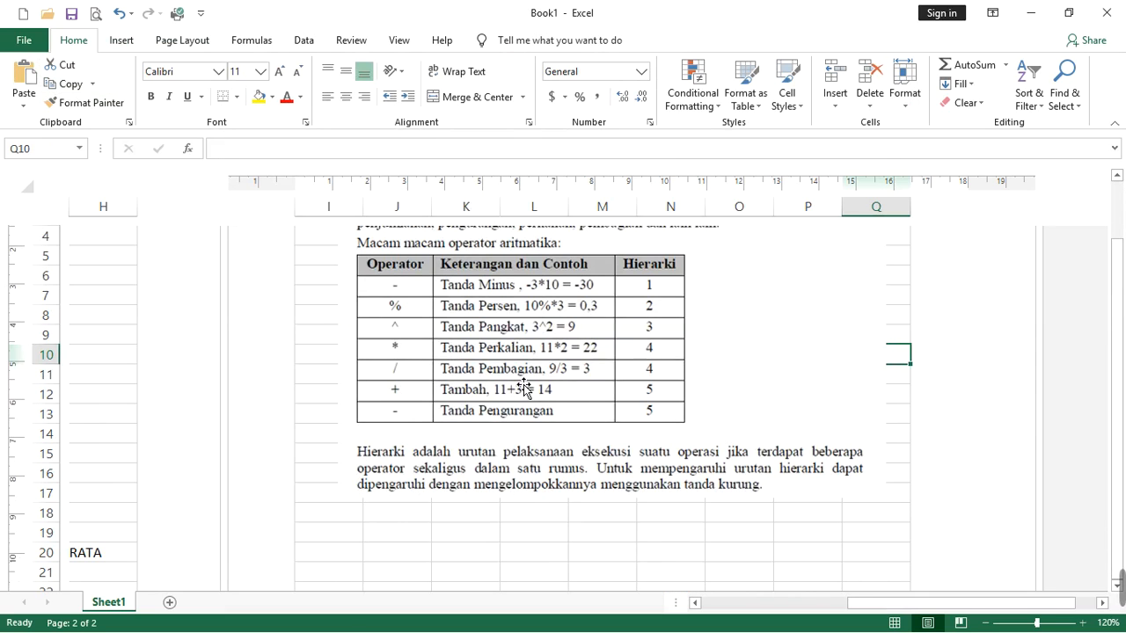
{"action": "scroll", "coordinate": [520, 396], "scroll_direction": "up", "scroll_amount": 3}
{"action": "scroll", "coordinate": [410, 419], "scroll_direction": "down", "scroll_amount": 3}
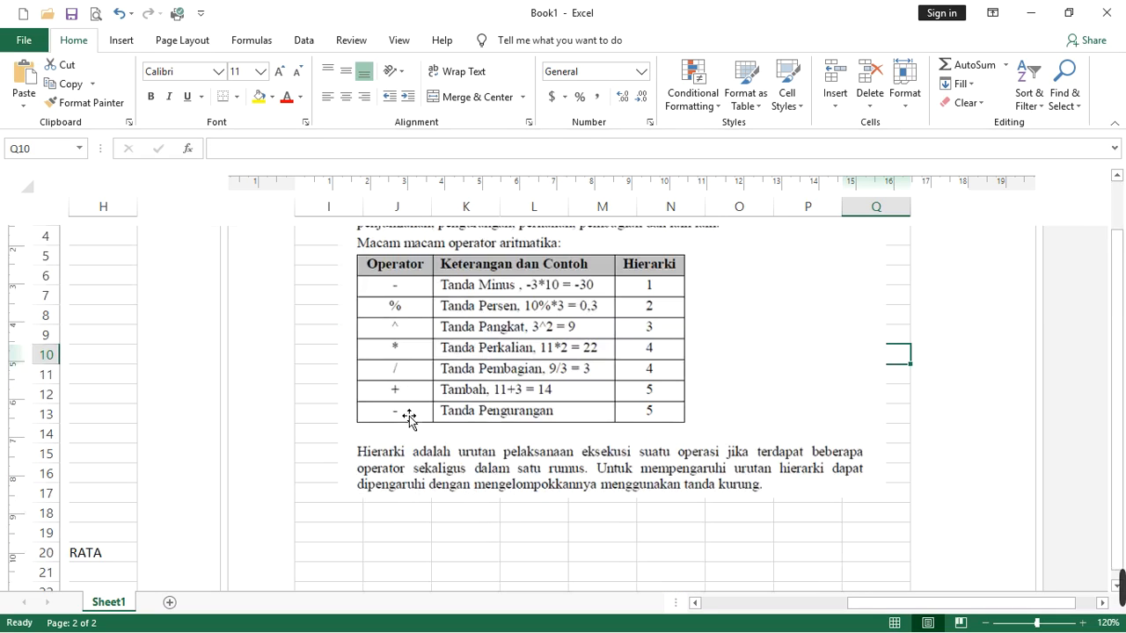
{"action": "scroll", "coordinate": [414, 359], "scroll_direction": "up", "scroll_amount": 3}
{"action": "scroll", "coordinate": [413, 370], "scroll_direction": "down", "scroll_amount": 3}
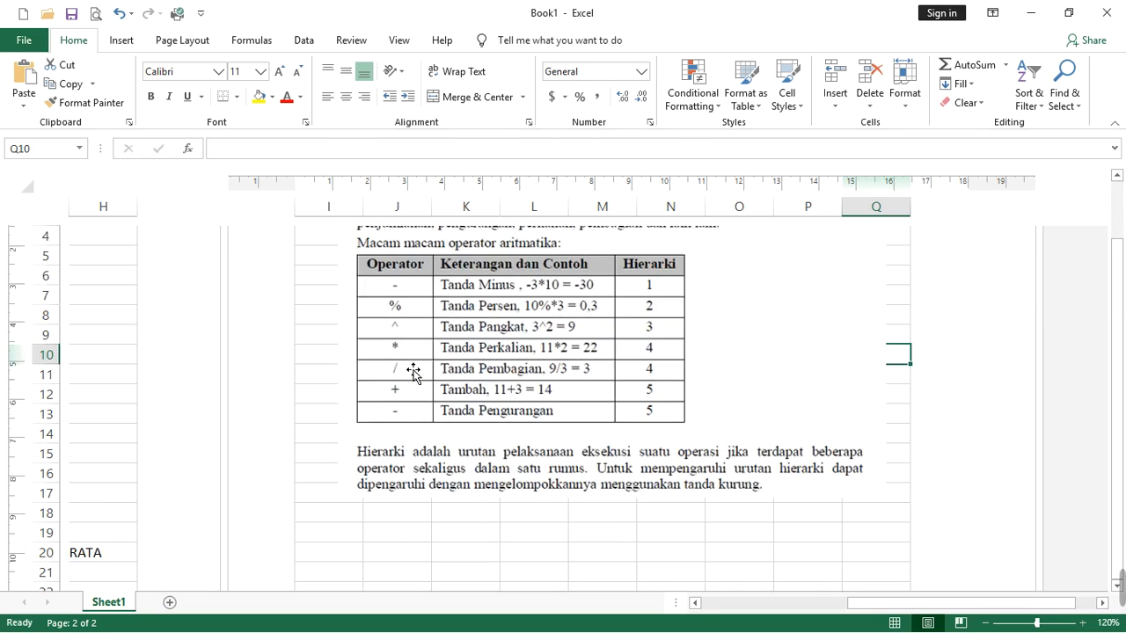
{"action": "scroll", "coordinate": [414, 369], "scroll_direction": "up", "scroll_amount": 3}
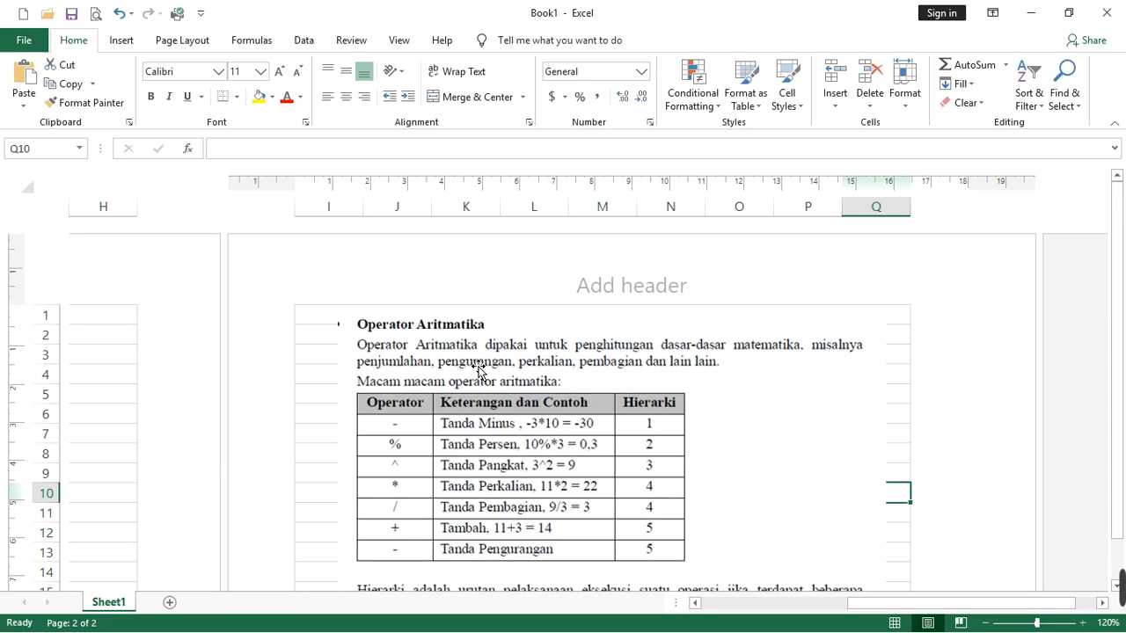
{"action": "scroll", "coordinate": [578, 419], "scroll_direction": "down", "scroll_amount": 3}
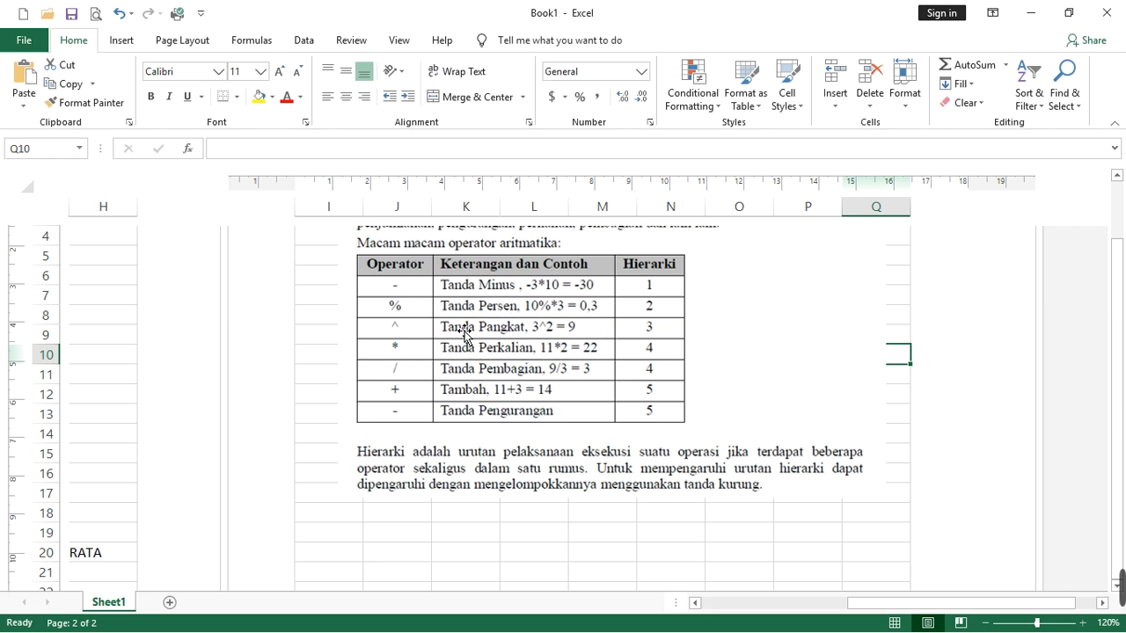
{"action": "scroll", "coordinate": [424, 334], "scroll_direction": "down", "scroll_amount": 1}
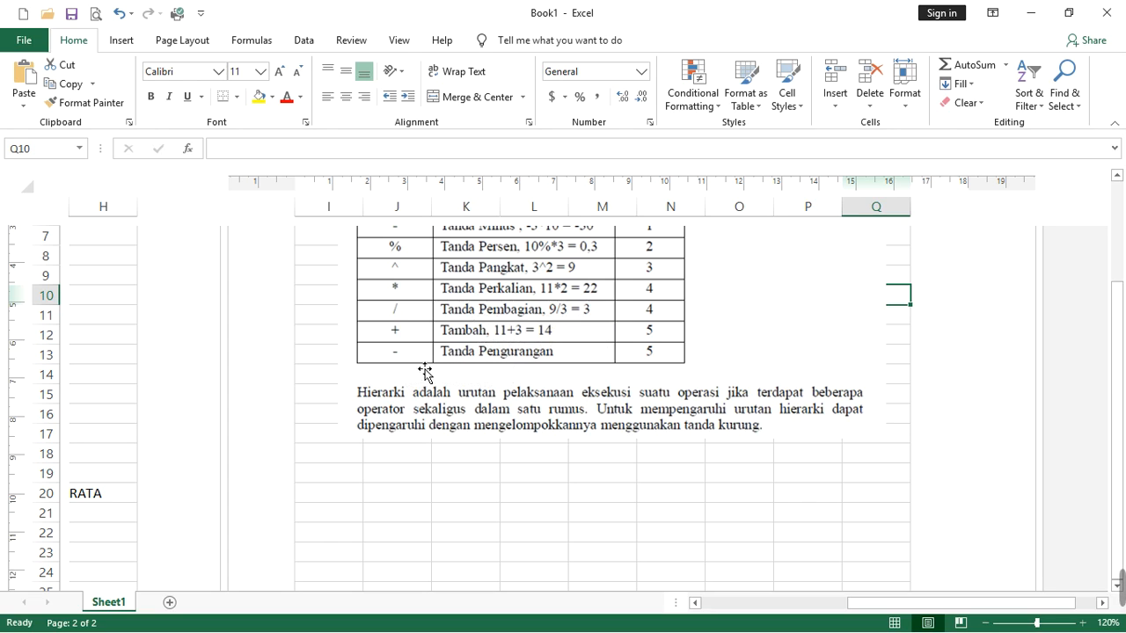
{"action": "scroll", "coordinate": [409, 378], "scroll_direction": "up", "scroll_amount": 1}
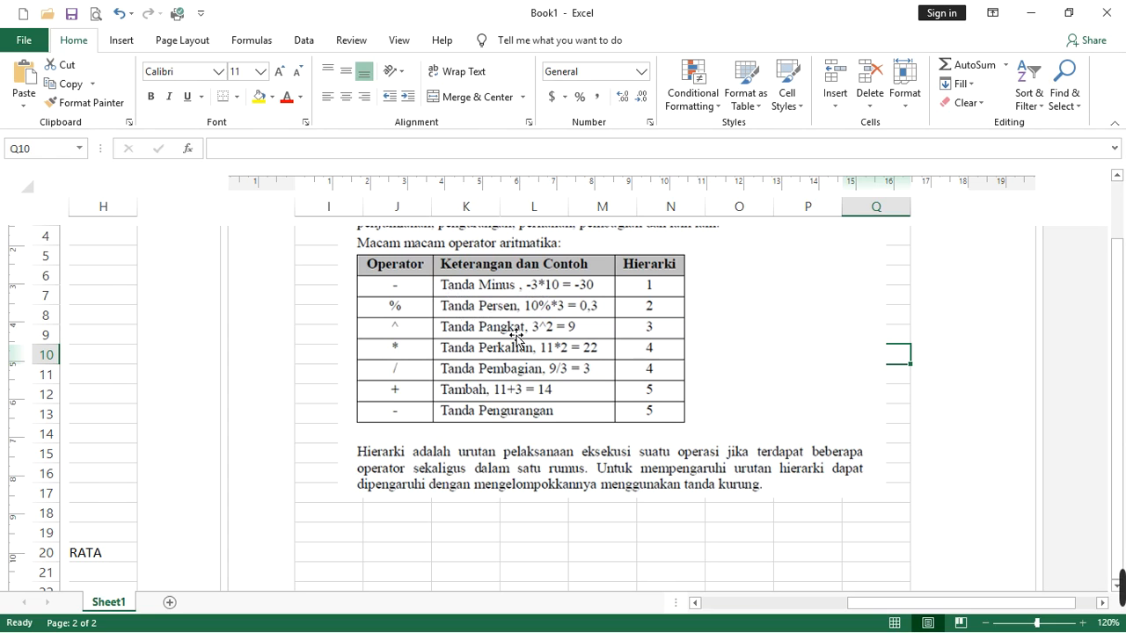
{"action": "scroll", "coordinate": [482, 378], "scroll_direction": "down", "scroll_amount": 1}
{"action": "scroll", "coordinate": [595, 314], "scroll_direction": "up", "scroll_amount": 2}
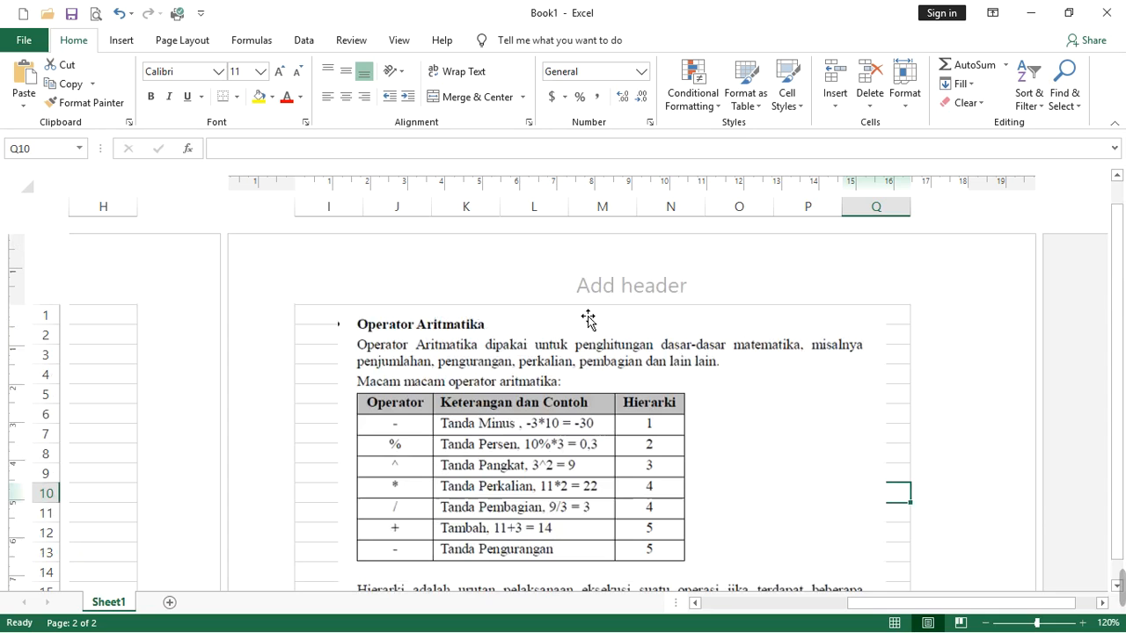
{"action": "scroll", "coordinate": [535, 397], "scroll_direction": "down", "scroll_amount": 2}
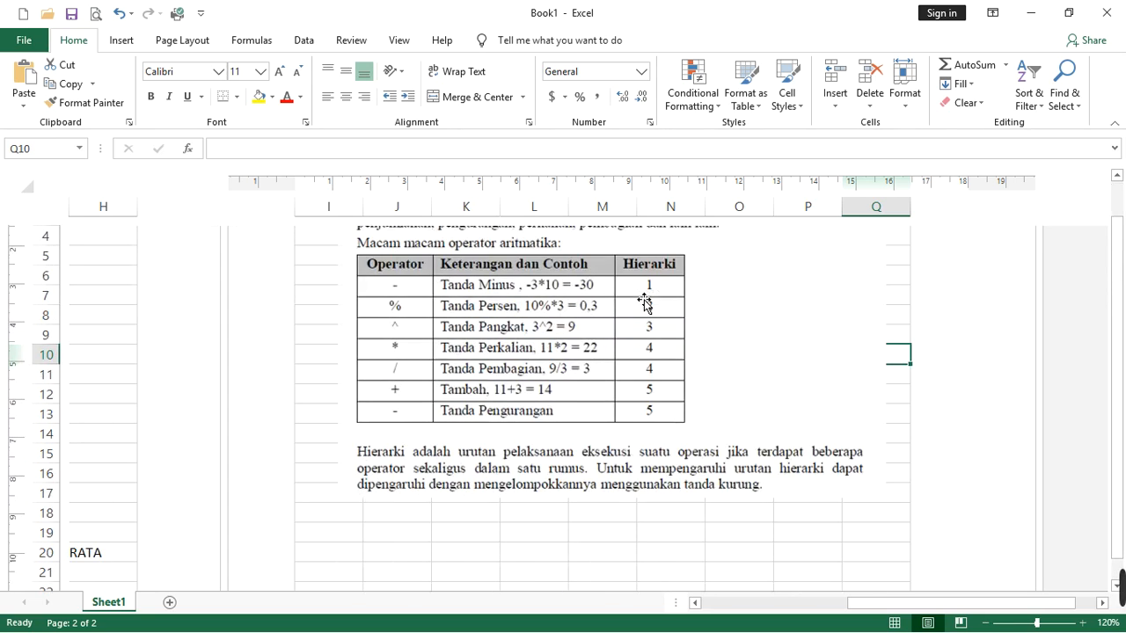
Enter the mixed-operator calculation -6*5+3-6/3*2+6^2 in cell J19 below the operator picture
{"action": "scroll", "coordinate": [644, 303], "scroll_direction": "down", "scroll_amount": 1}
{"action": "left_click", "coordinate": [382, 480]}
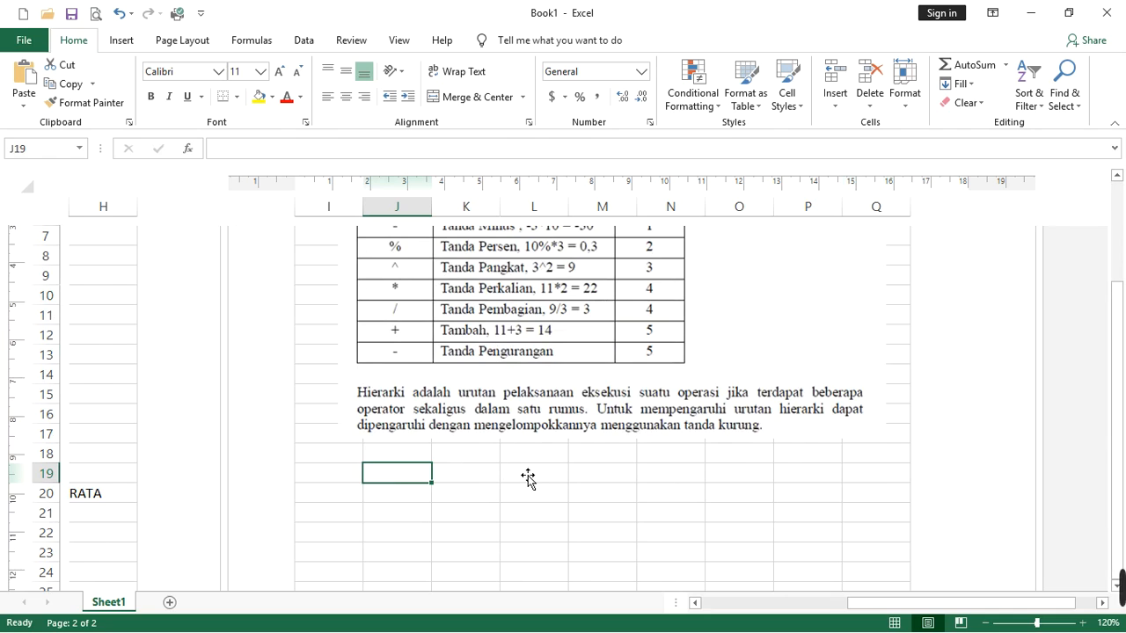
{"action": "scroll", "coordinate": [527, 476], "scroll_direction": "up", "scroll_amount": 1}
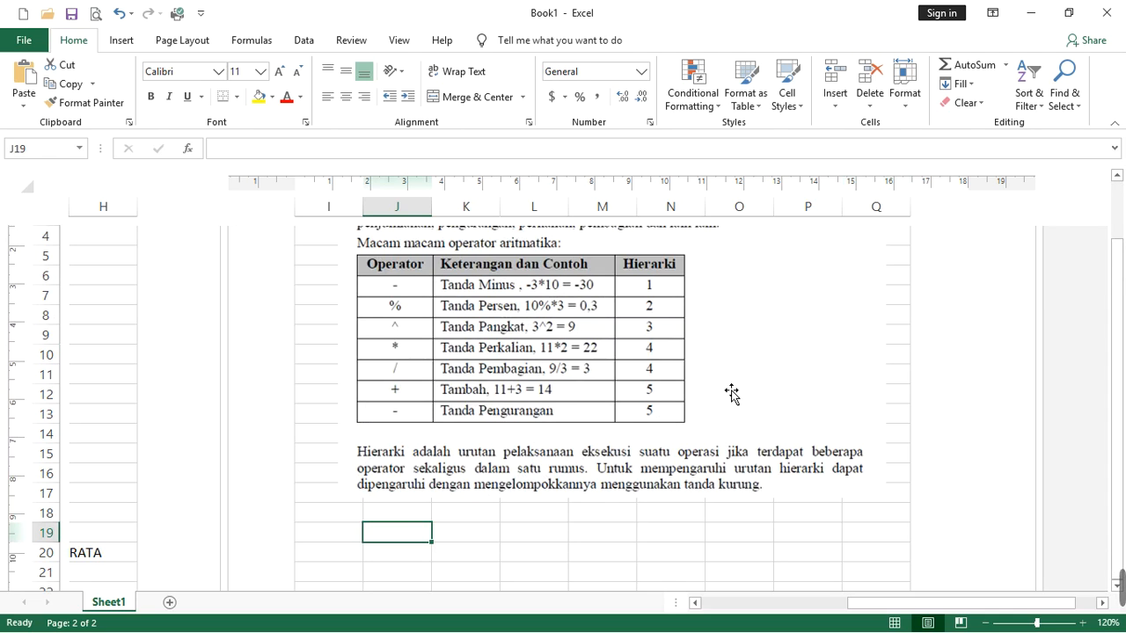
{"action": "scroll", "coordinate": [731, 393], "scroll_direction": "up", "scroll_amount": 2}
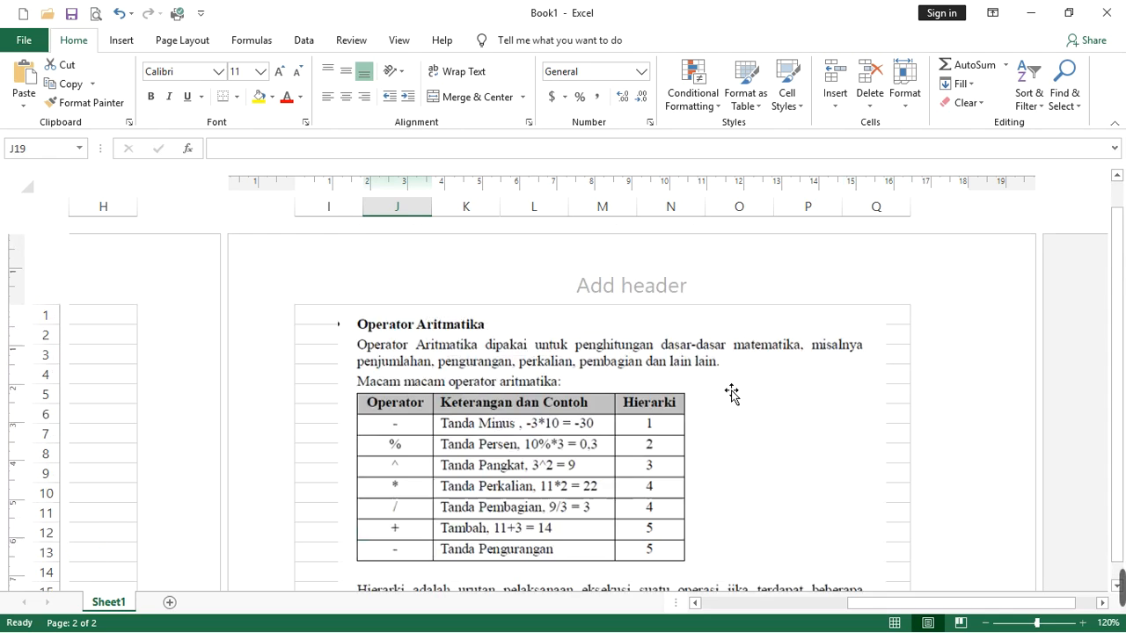
{"action": "scroll", "coordinate": [731, 393], "scroll_direction": "down", "scroll_amount": 2}
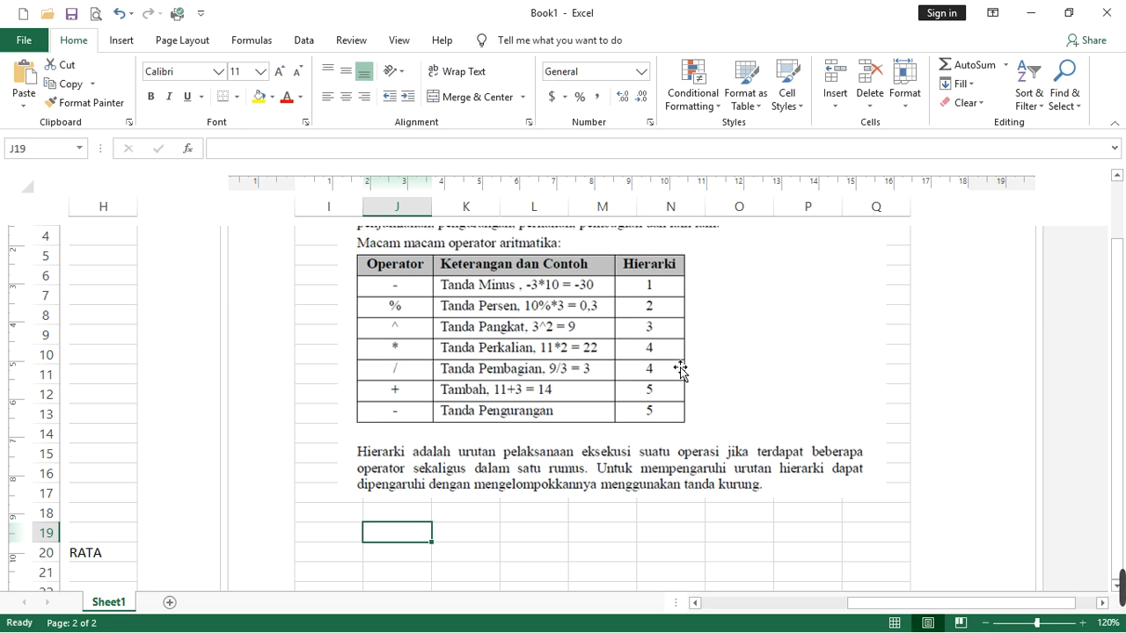
{"action": "type", "text": "6"}
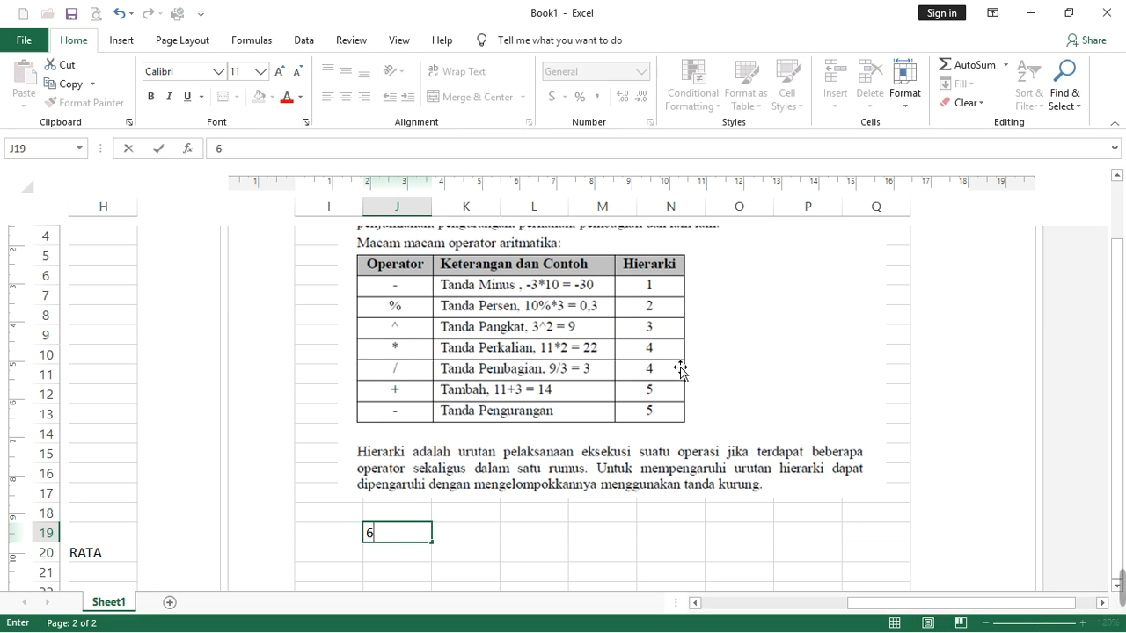
{"action": "key", "text": "BackSpace"}
{"action": "type", "text": "-6"}
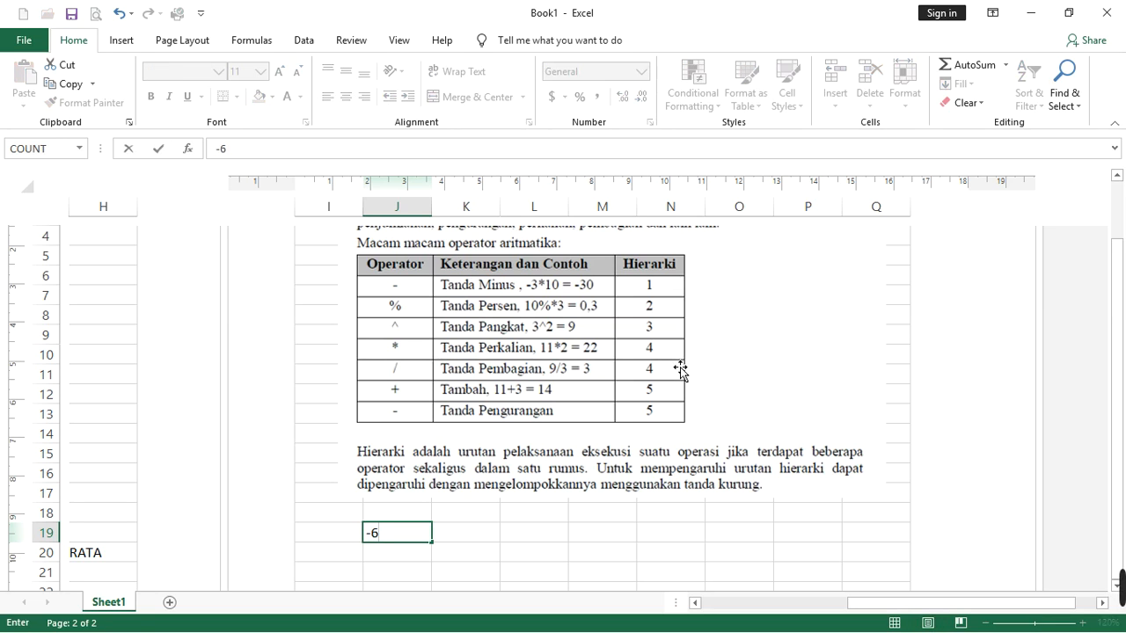
{"action": "type", "text": "*5+3-6"}
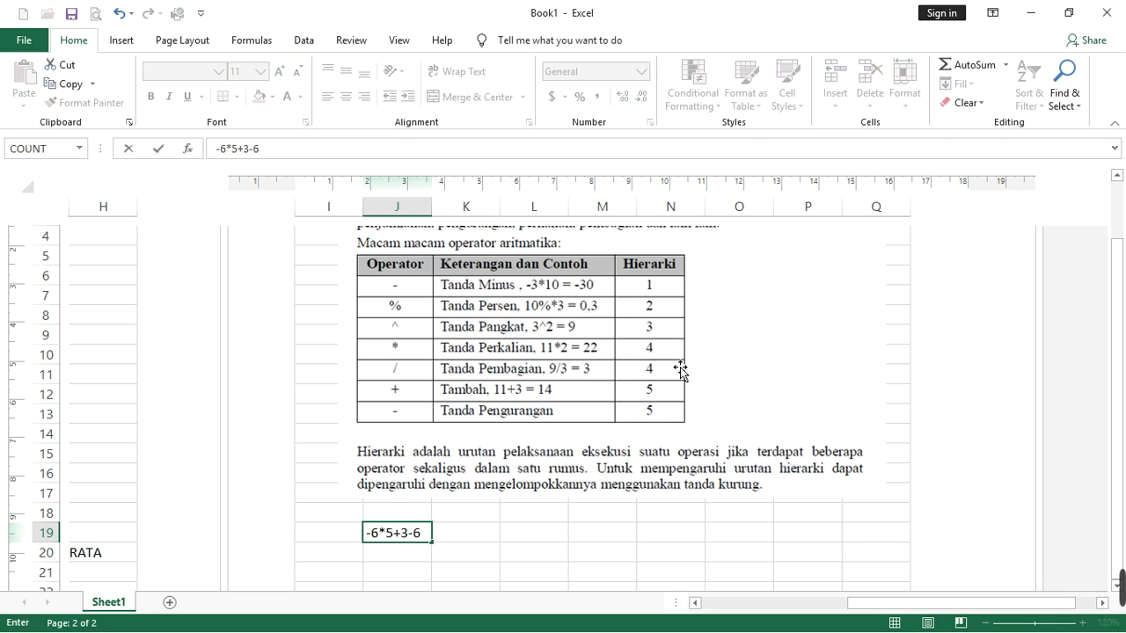
{"action": "type", "text": "/382"}
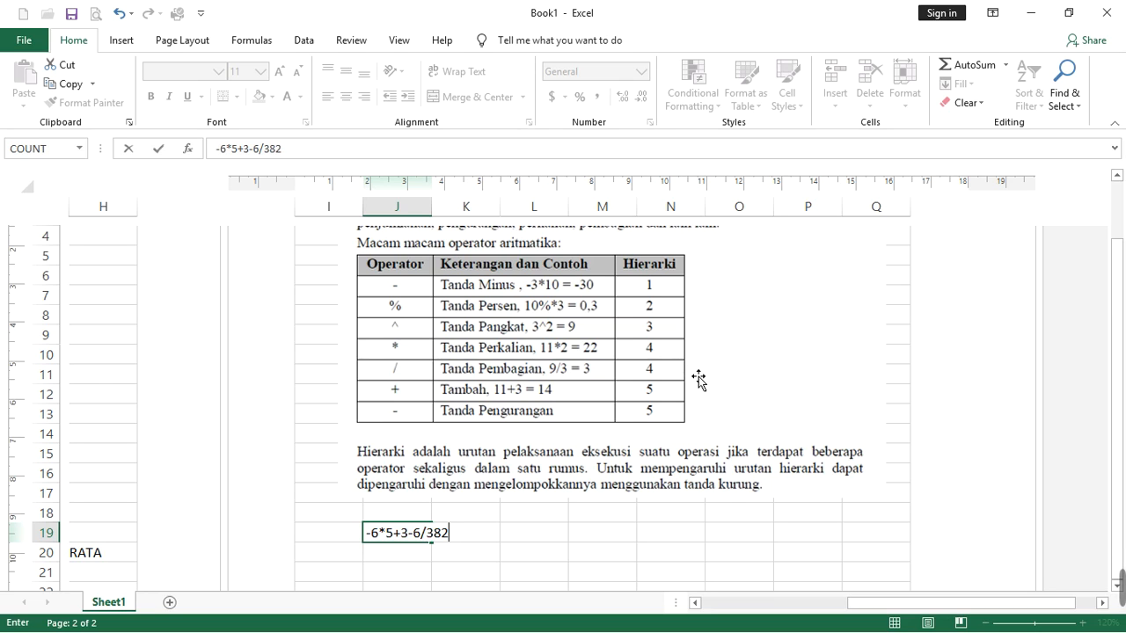
{"action": "key", "text": "BackSpace"}
{"action": "key", "text": "BackSpace"}
{"action": "type", "text": "*2+6^2"}
{"action": "key", "text": "Return"}
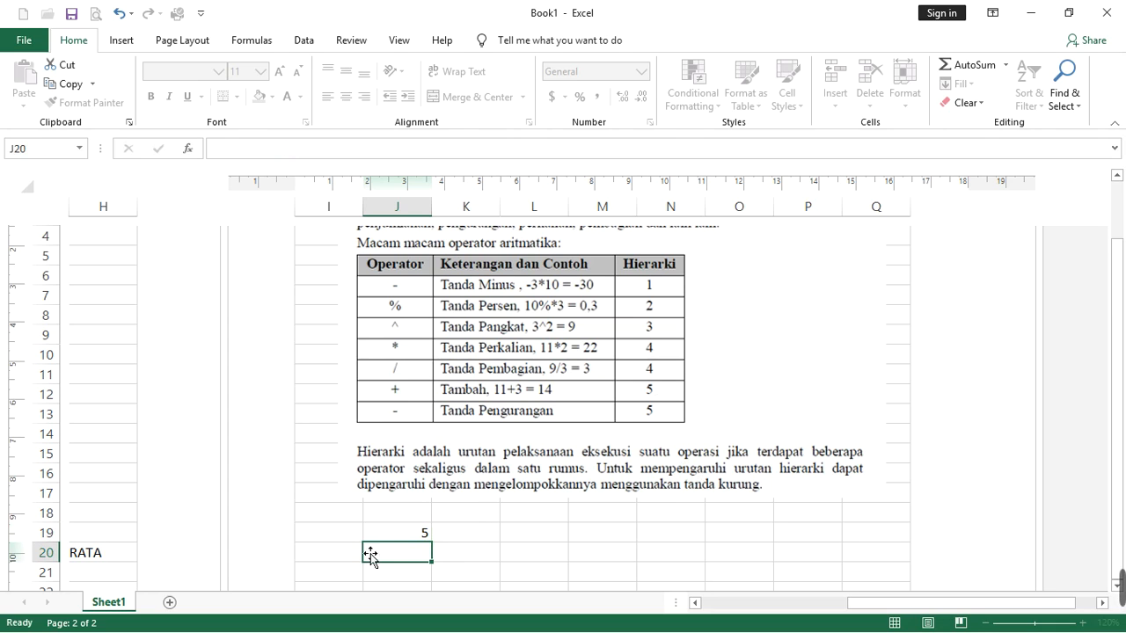
Turn the J19 calculation into displayed text by replacing its leading equals sign with an apostrophe
{"action": "left_click", "coordinate": [420, 533]}
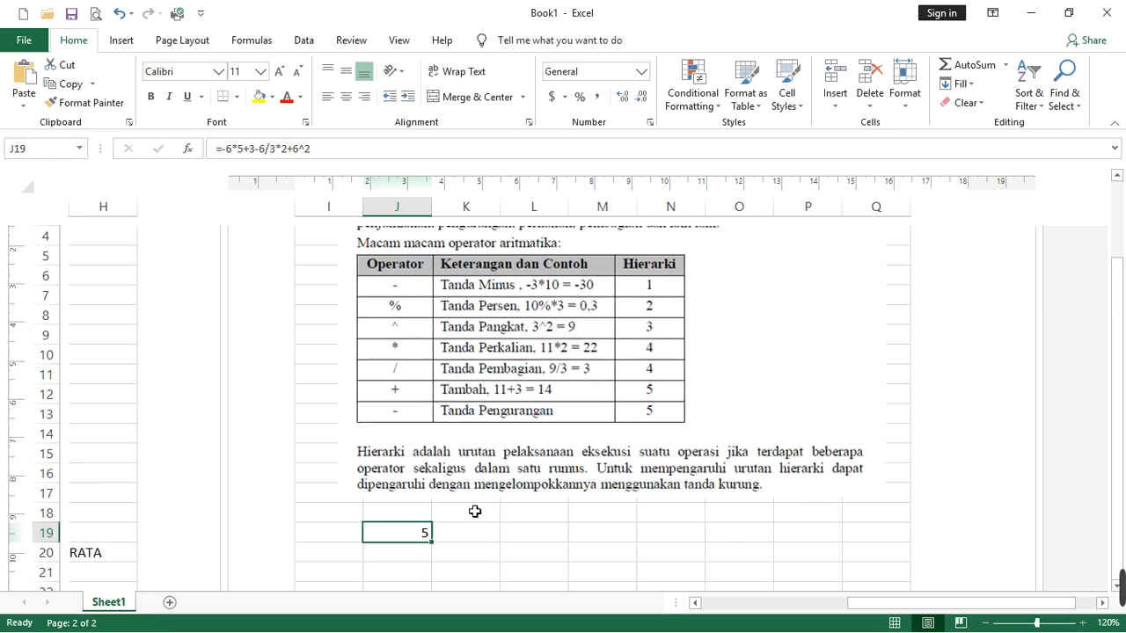
{"action": "left_click", "coordinate": [330, 151]}
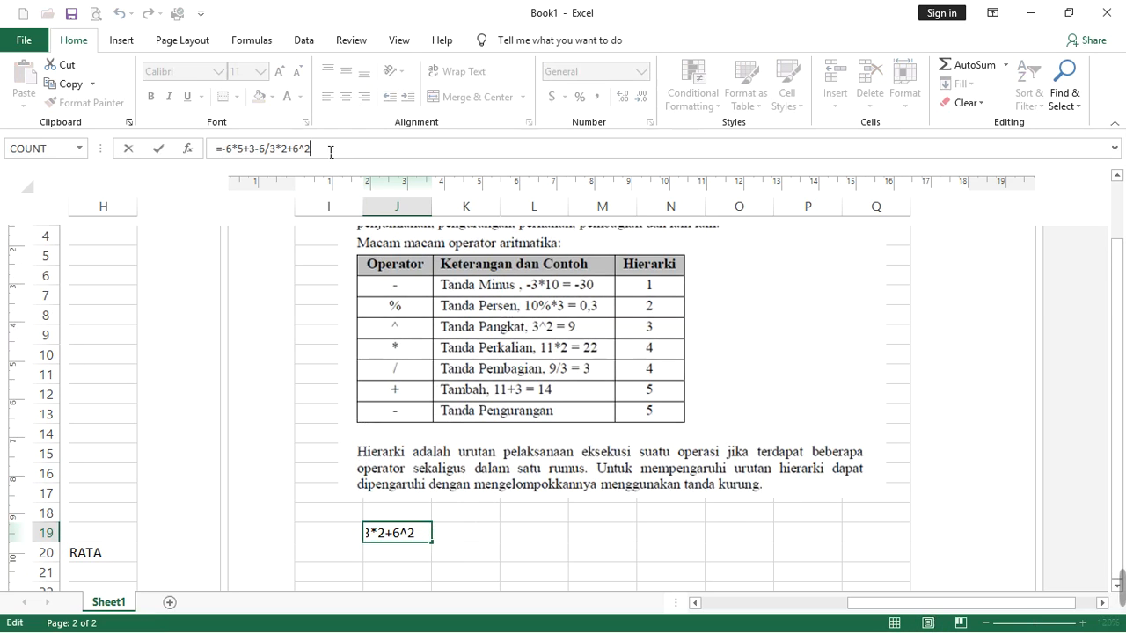
{"action": "left_click", "coordinate": [224, 156]}
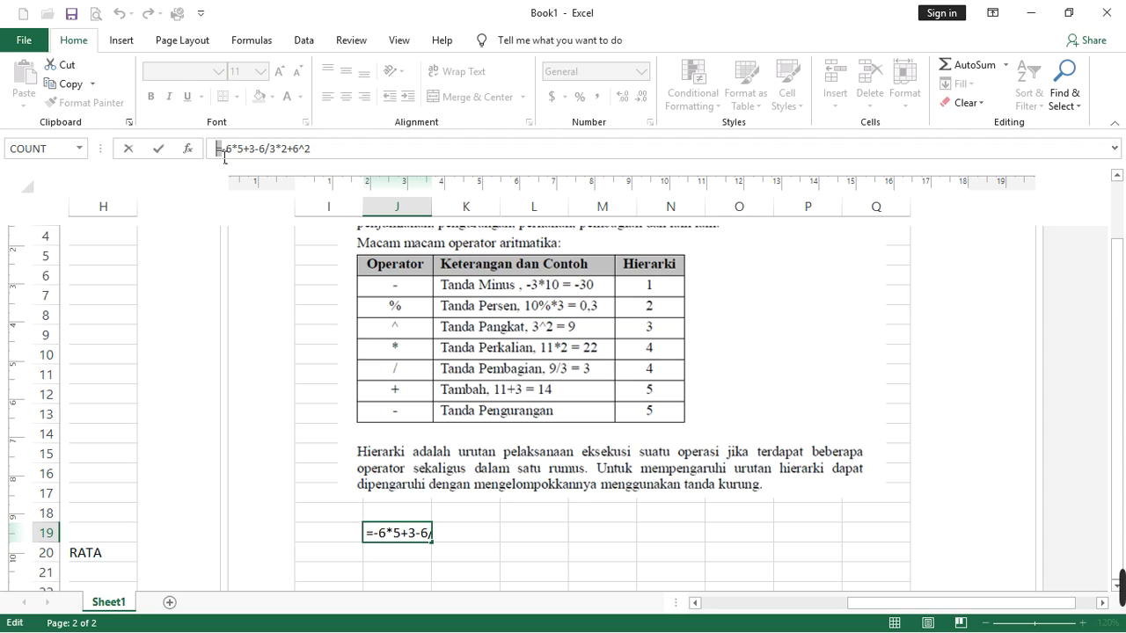
{"action": "key", "text": "Delete"}
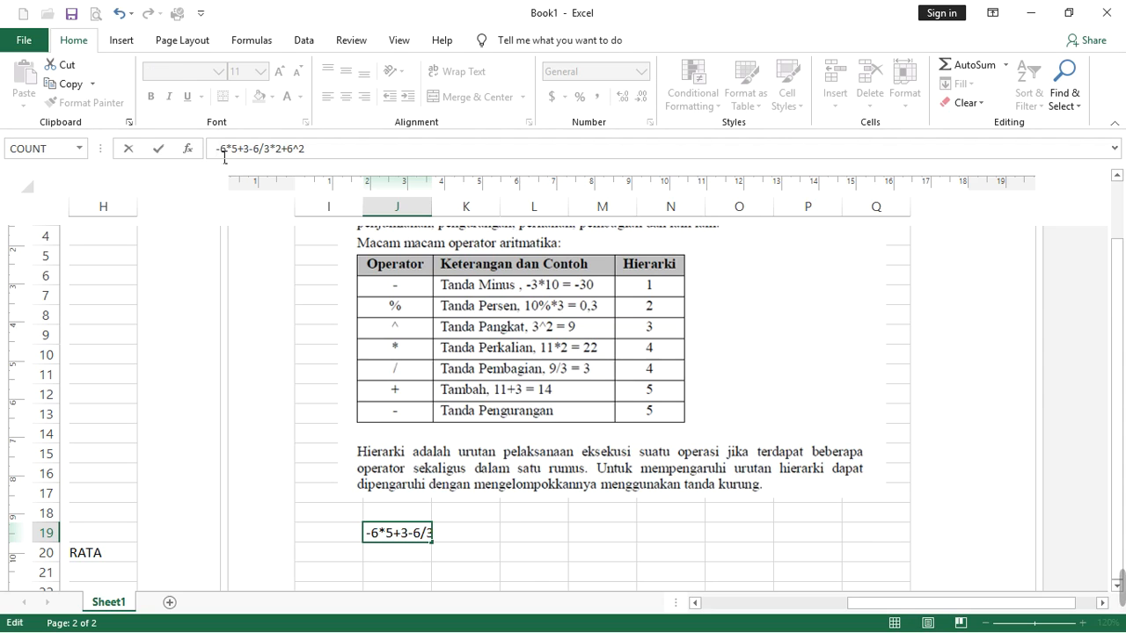
{"action": "type", "text": "'"}
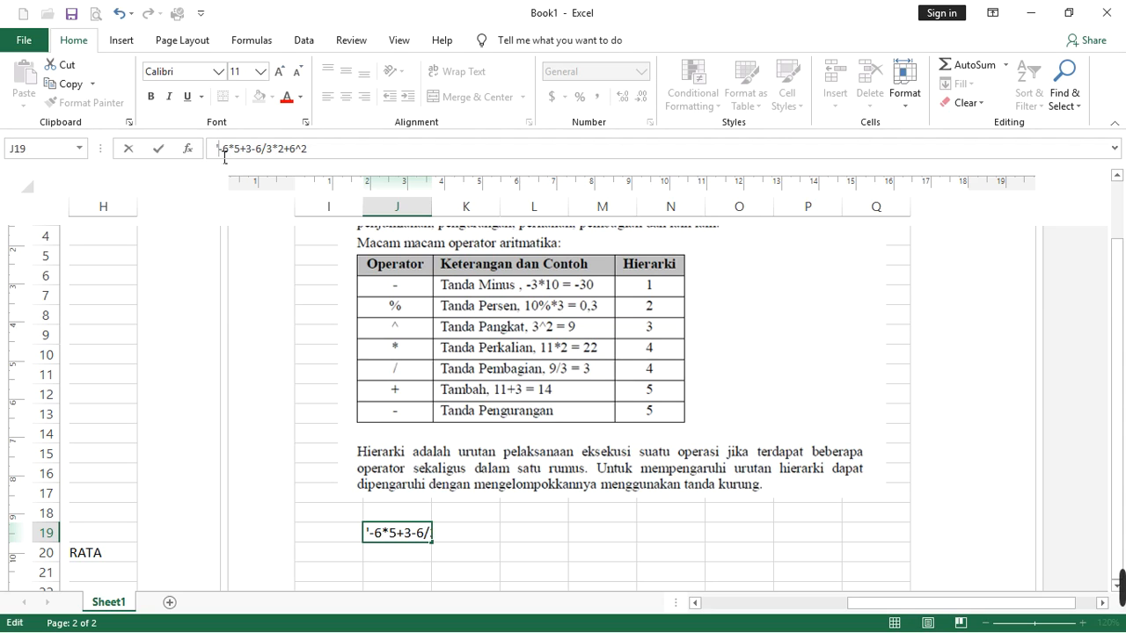
{"action": "key", "text": "Return"}
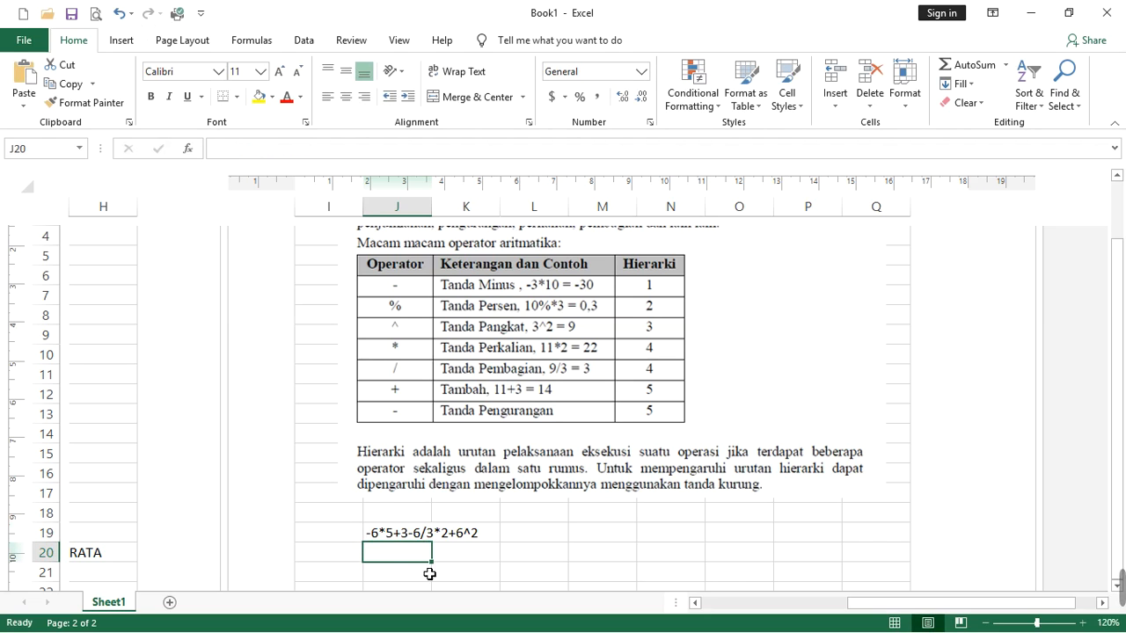
Start the grouped version of the expression in cell J21 as text, entering "(-6*5)+3-(6/3) with a leading double quotation mark
{"action": "left_click", "coordinate": [514, 580]}
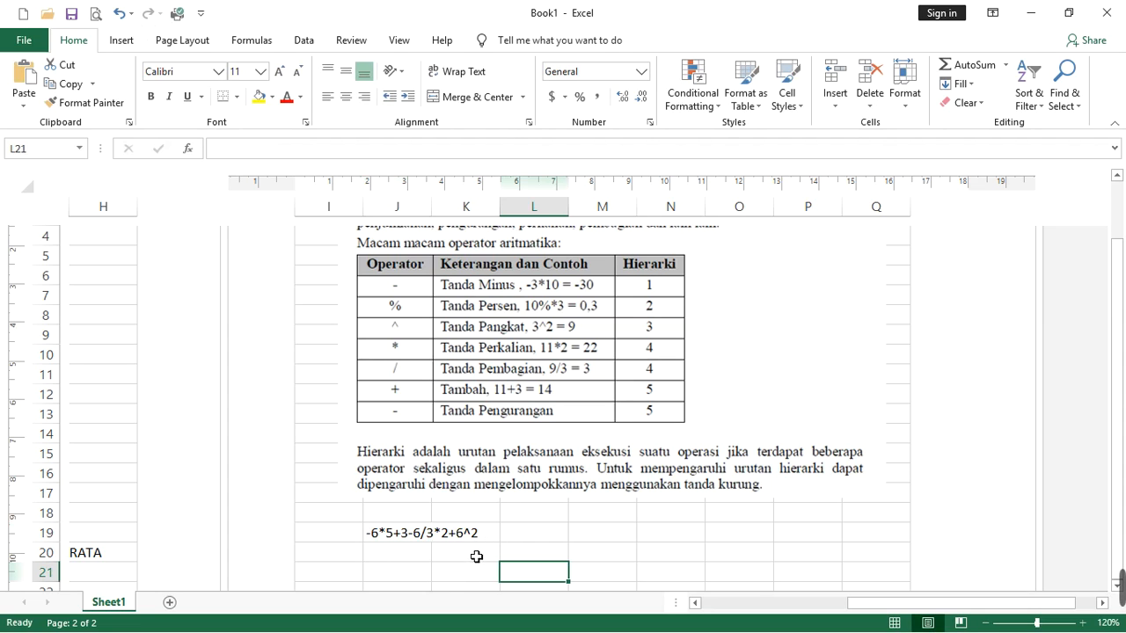
{"action": "left_click", "coordinate": [440, 575]}
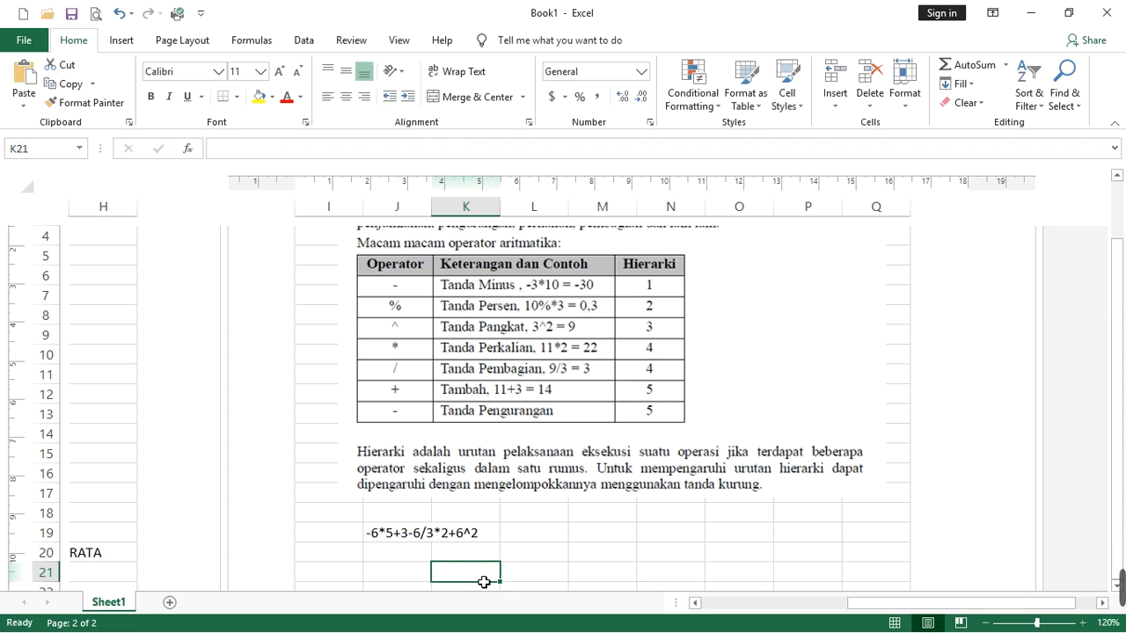
{"action": "scroll", "coordinate": [479, 581], "scroll_direction": "down", "scroll_amount": 1}
{"action": "scroll", "coordinate": [486, 578], "scroll_direction": "up", "scroll_amount": 1}
{"action": "scroll", "coordinate": [540, 522], "scroll_direction": "down", "scroll_amount": 3}
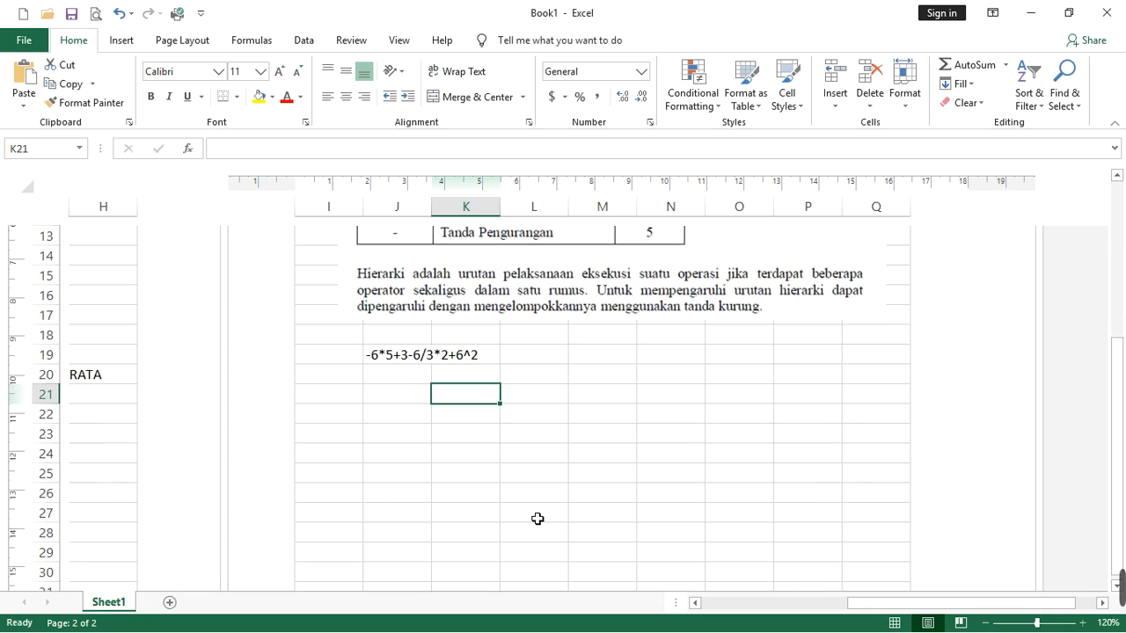
{"action": "left_click", "coordinate": [405, 402]}
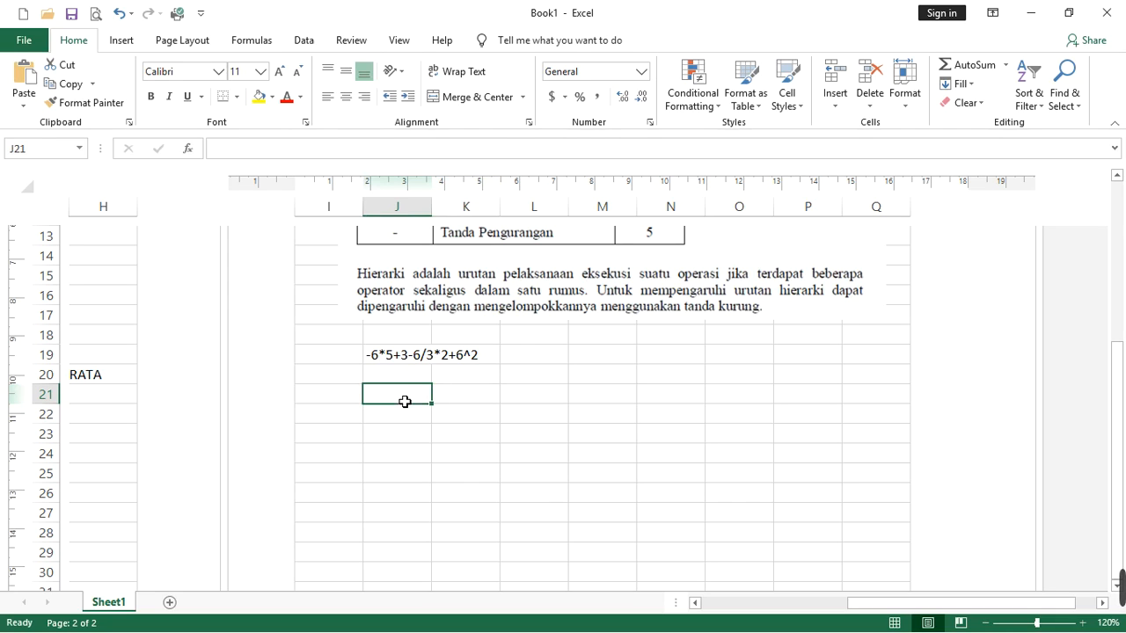
{"action": "type", "text": "\""}
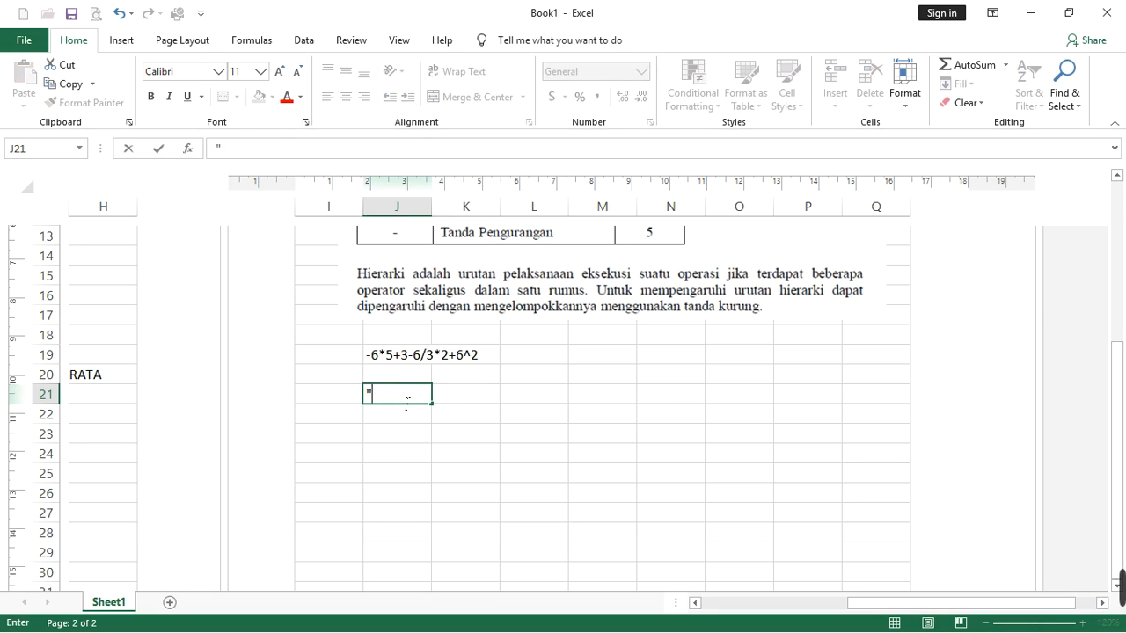
{"action": "type", "text": "(-6*5)"}
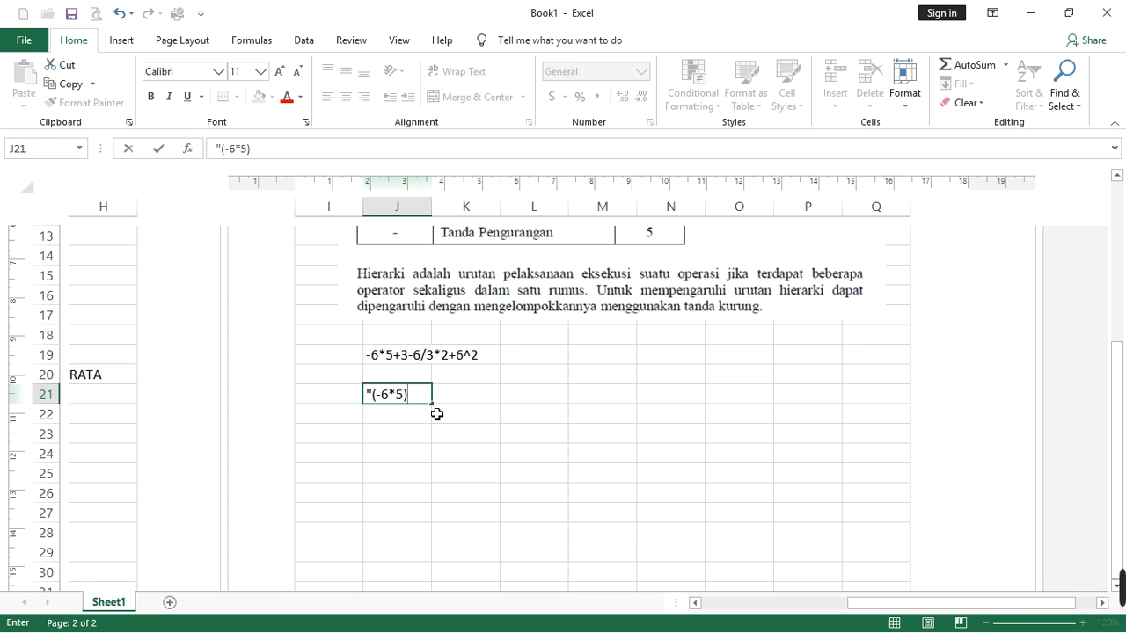
{"action": "scroll", "coordinate": [437, 413], "scroll_direction": "up", "scroll_amount": 1}
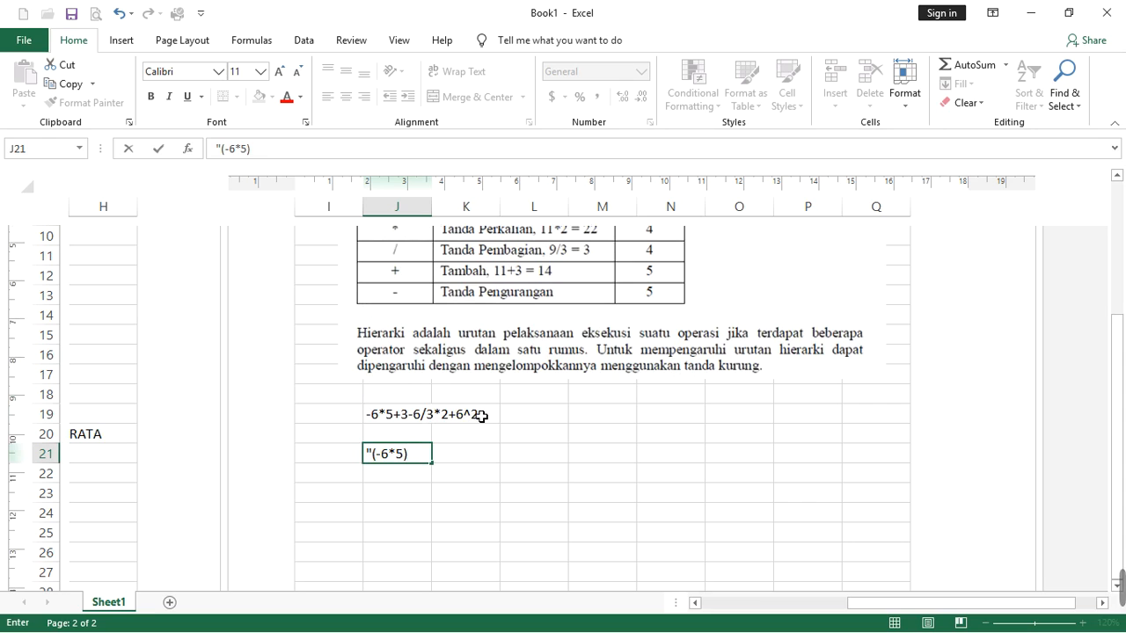
{"action": "scroll", "coordinate": [540, 479], "scroll_direction": "up", "scroll_amount": 1}
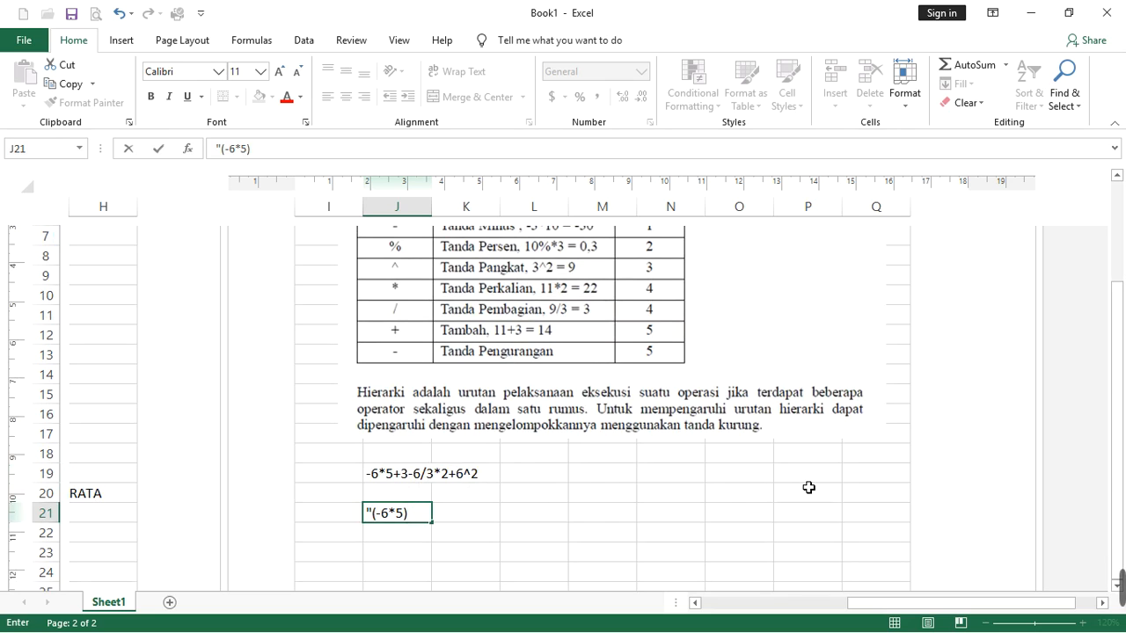
{"action": "type", "text": "+3-"}
{"action": "scroll", "coordinate": [484, 546], "scroll_direction": "up", "scroll_amount": 1}
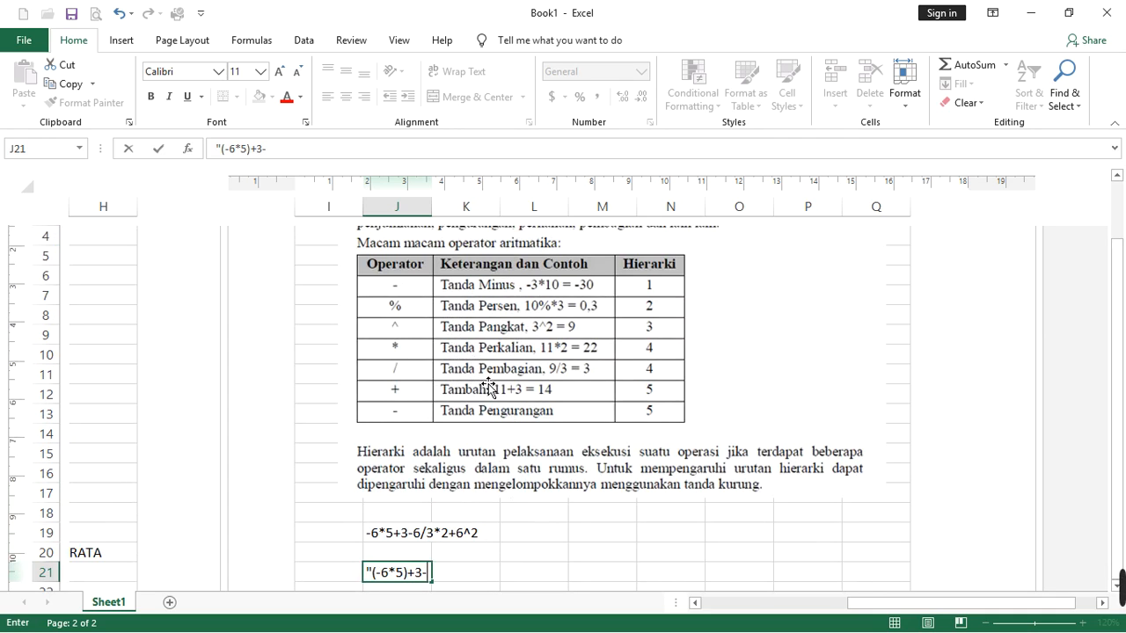
{"action": "scroll", "coordinate": [549, 426], "scroll_direction": "down", "scroll_amount": 1}
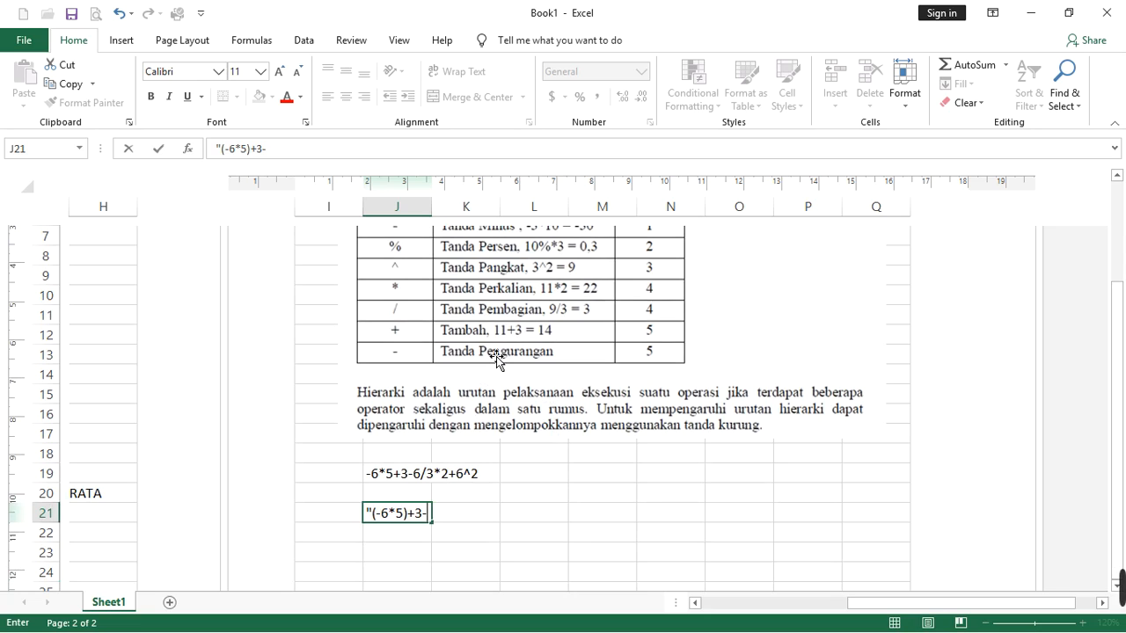
{"action": "type", "text": "(6/3)"}
{"action": "key", "text": "Left"}
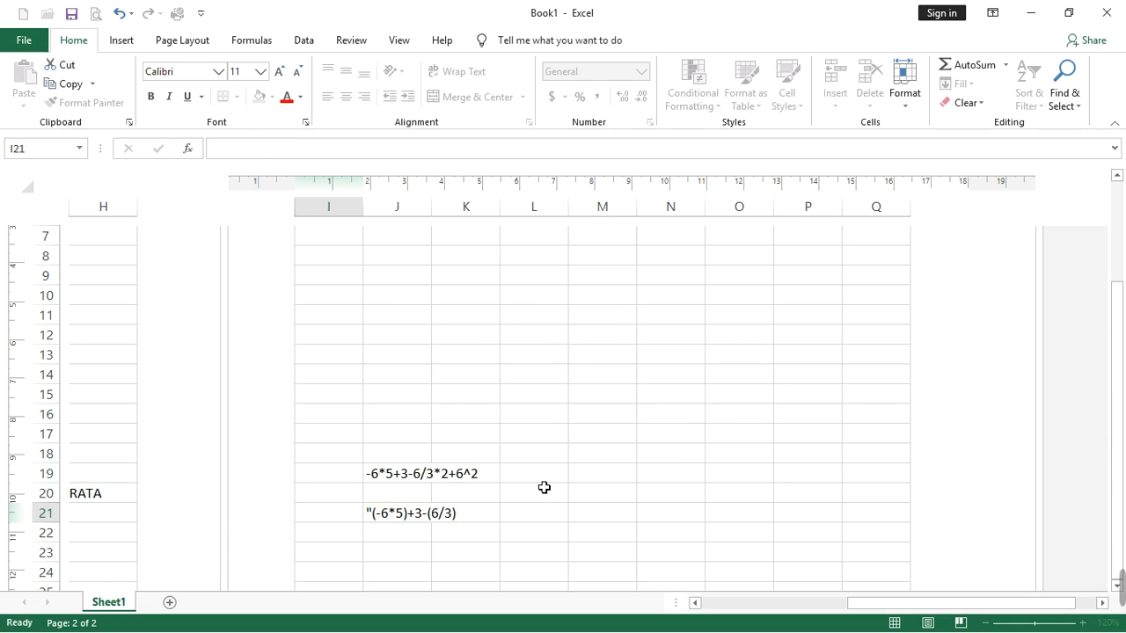
Extend the expression in J21 with *2 inside the second bracket and +6^2 at the end
{"action": "key", "text": "Right"}
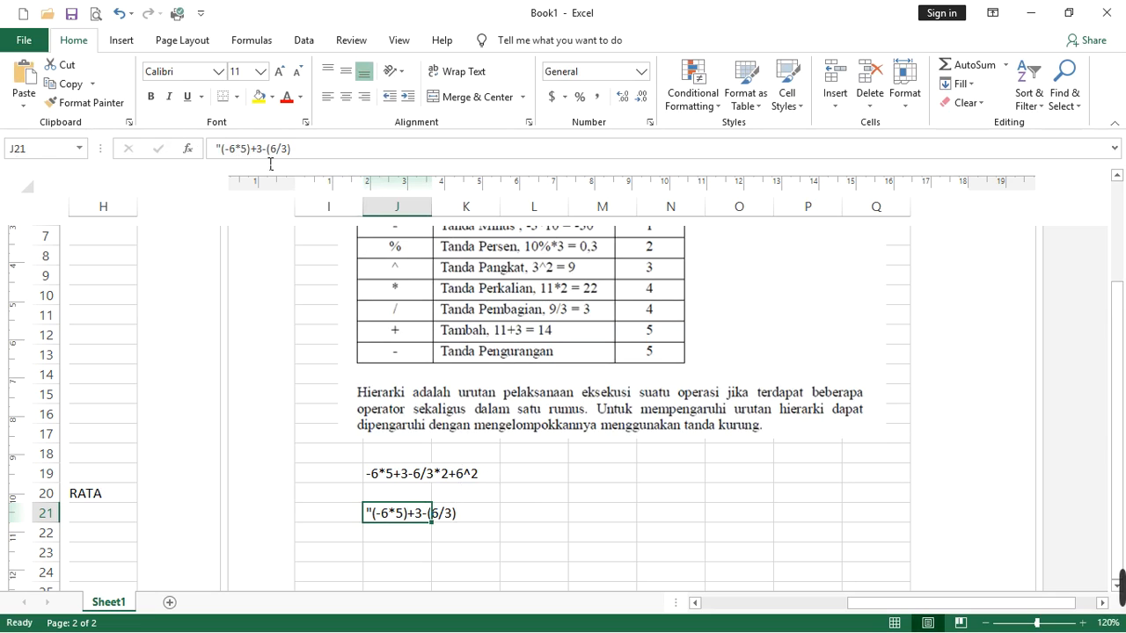
{"action": "left_click", "coordinate": [312, 164]}
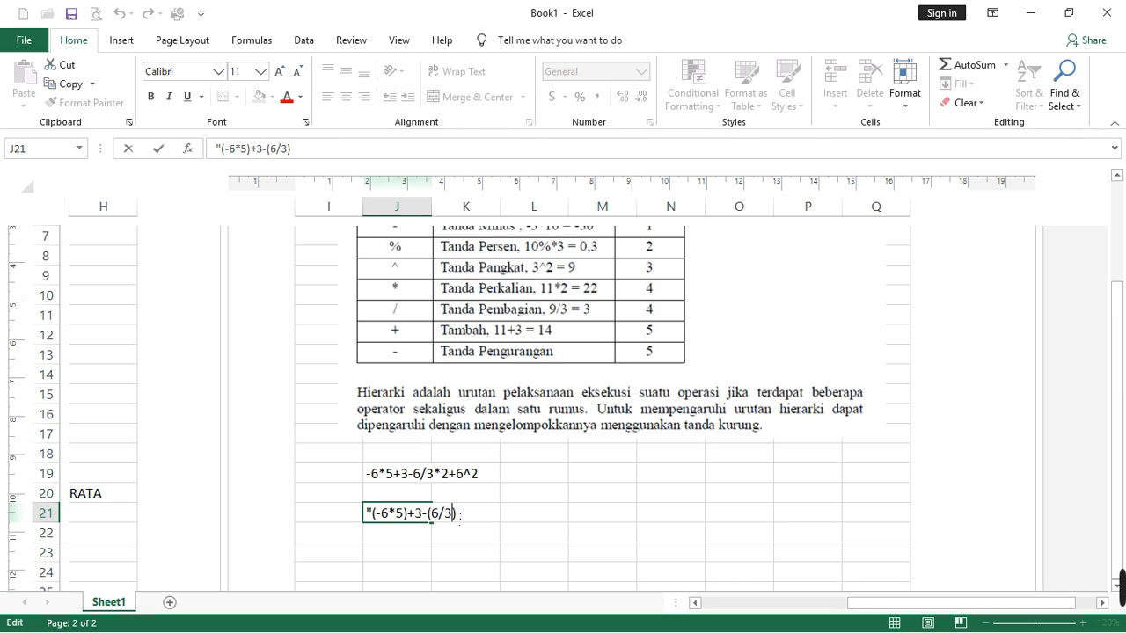
{"action": "type", "text": "*2"}
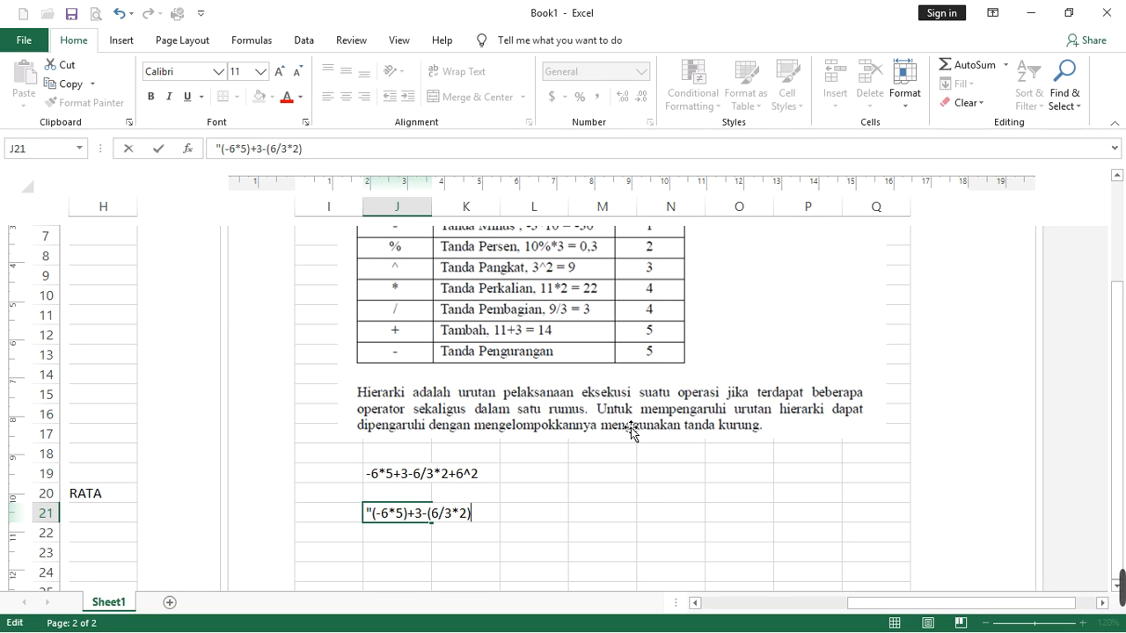
{"action": "type", "text": "+6^2"}
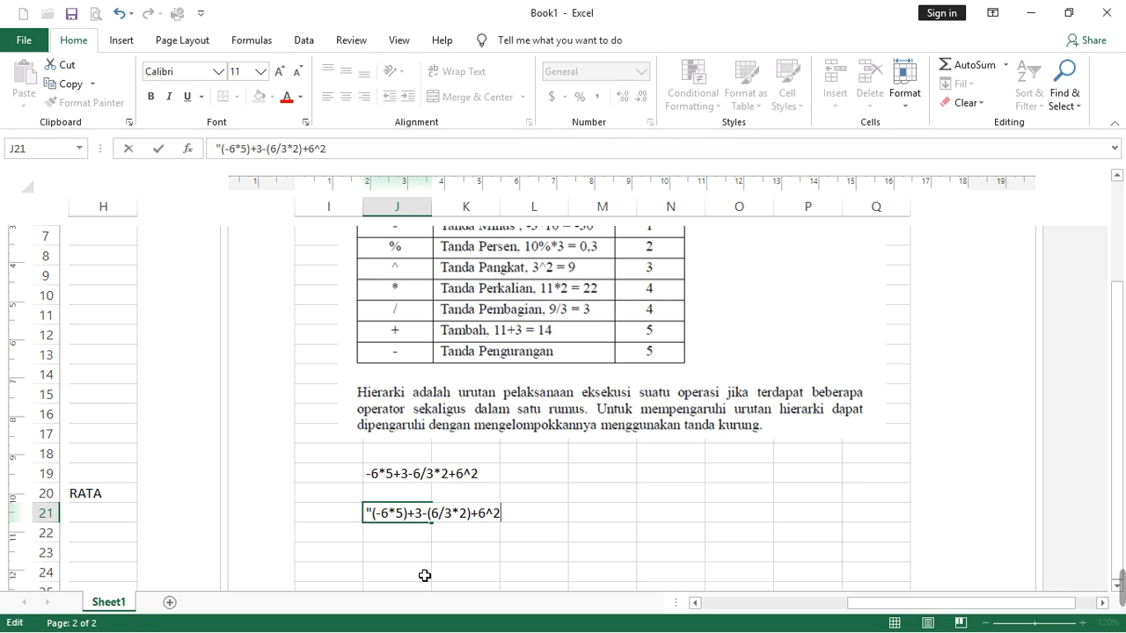
{"action": "left_click", "coordinate": [429, 549]}
{"action": "scroll", "coordinate": [432, 547], "scroll_direction": "down", "scroll_amount": 1}
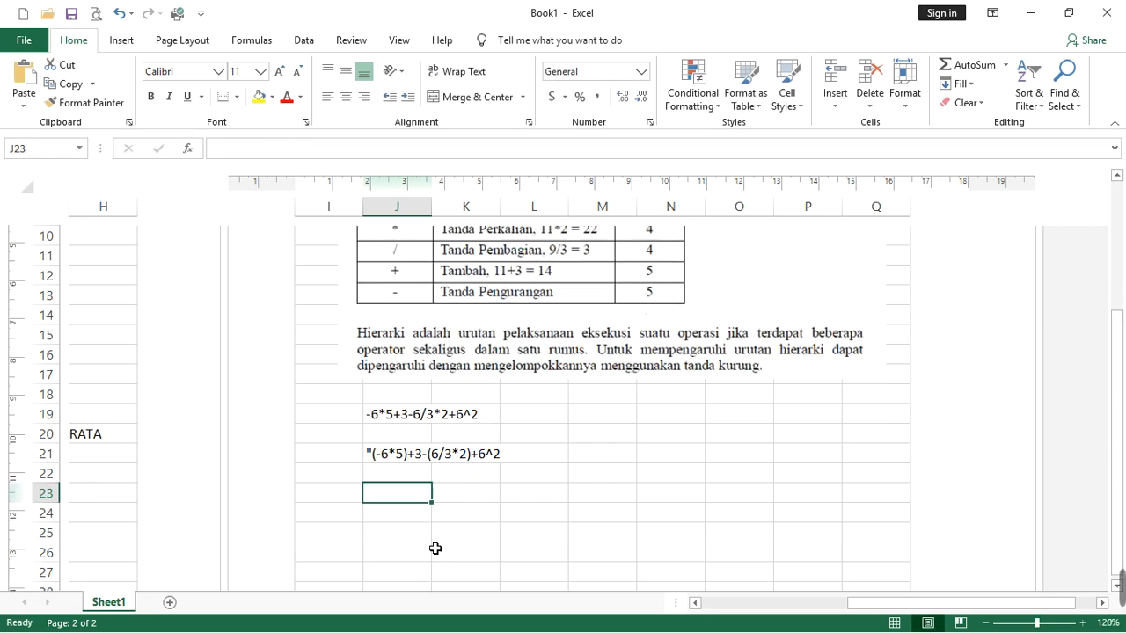
Remove the leading double quotation mark from the grouped expression in J21, leaving (-6*5)+3-(6/3*2)+6^2
{"action": "left_click", "coordinate": [371, 461]}
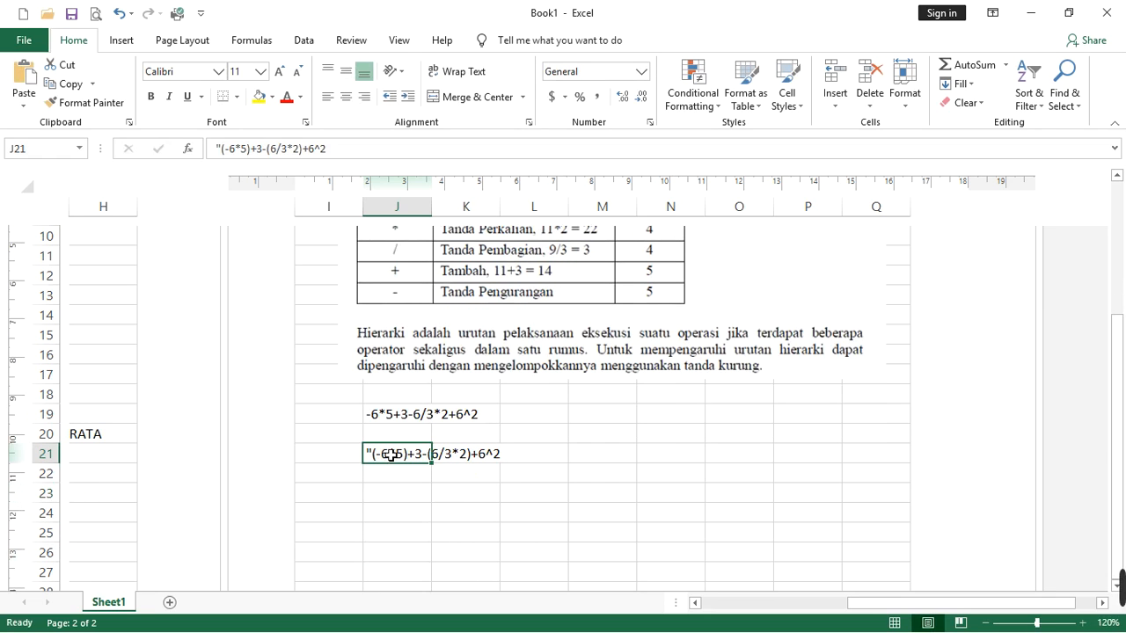
{"action": "left_click", "coordinate": [228, 149]}
{"action": "key", "text": "BackSpace"}
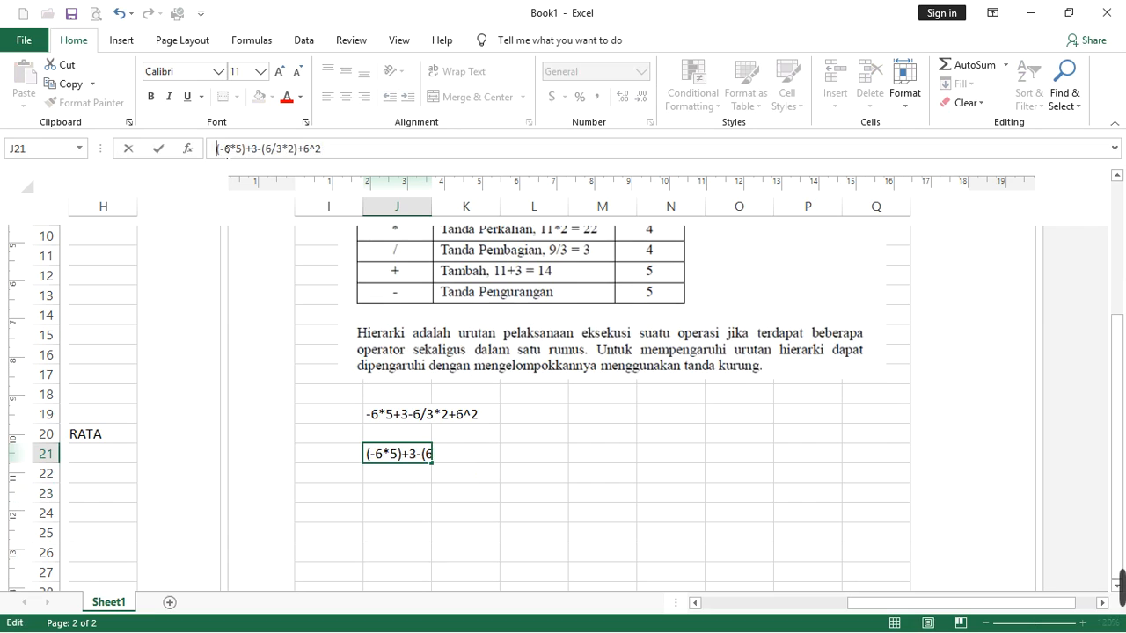
{"action": "key", "text": "Return"}
{"action": "left_click", "coordinate": [451, 505]}
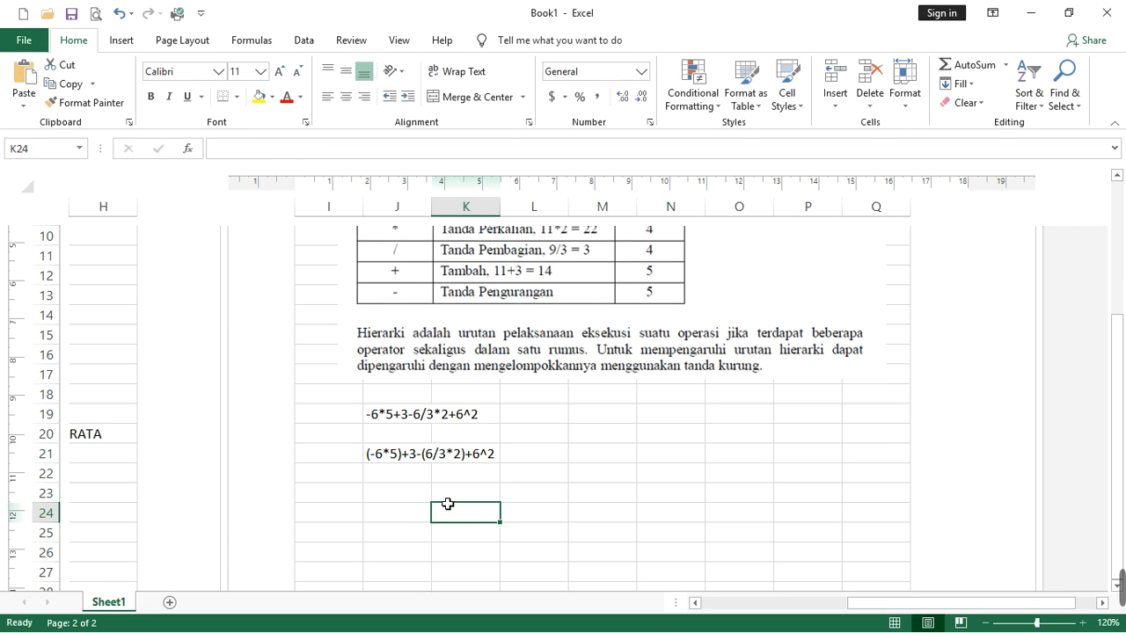
{"action": "scroll", "coordinate": [455, 504], "scroll_direction": "up", "scroll_amount": 4}
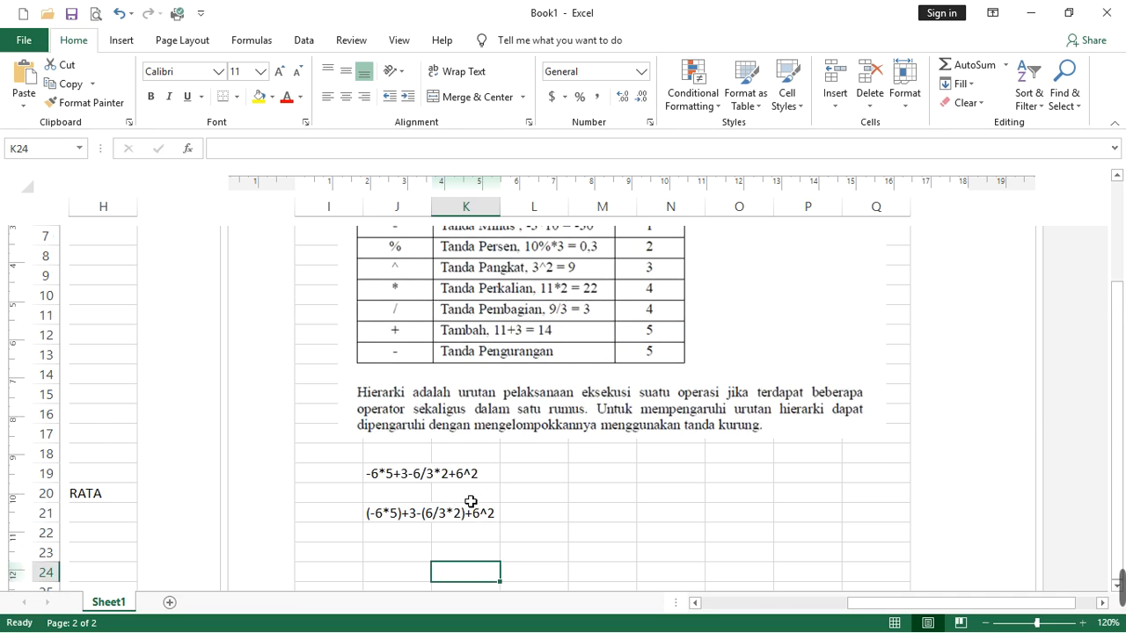
Compare the plain and bracketed expressions in J19 and J21 with the operator hierarchy table and its explanation
{"action": "scroll", "coordinate": [475, 508], "scroll_direction": "down", "scroll_amount": 5}
{"action": "scroll", "coordinate": [668, 369], "scroll_direction": "up", "scroll_amount": 4}
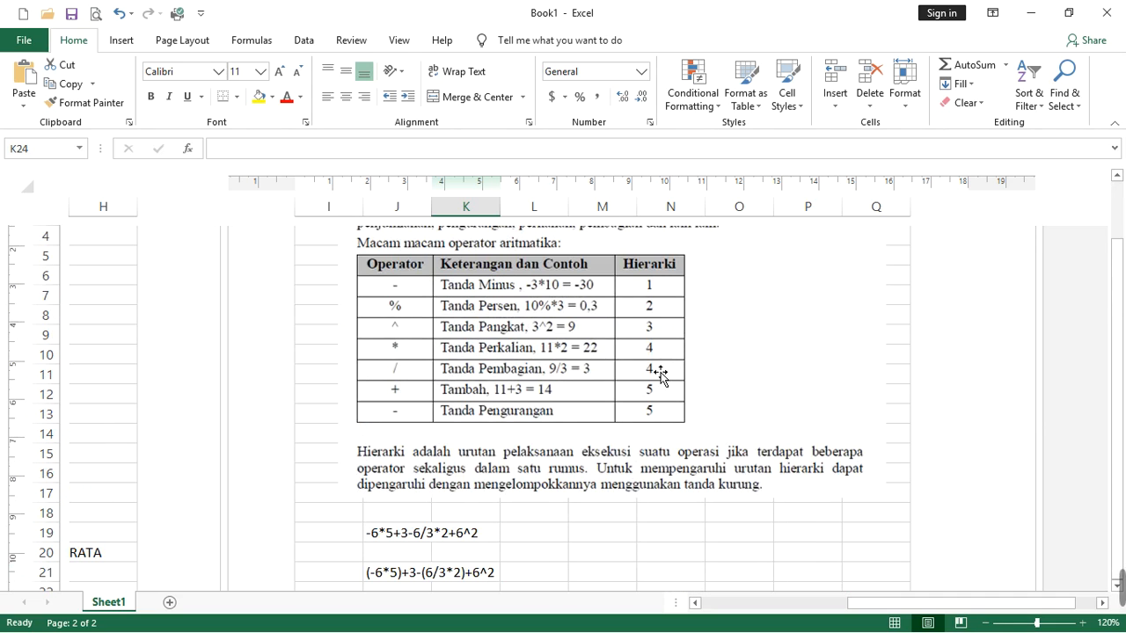
{"action": "scroll", "coordinate": [648, 398], "scroll_direction": "down", "scroll_amount": 1}
{"action": "scroll", "coordinate": [635, 413], "scroll_direction": "down", "scroll_amount": 1}
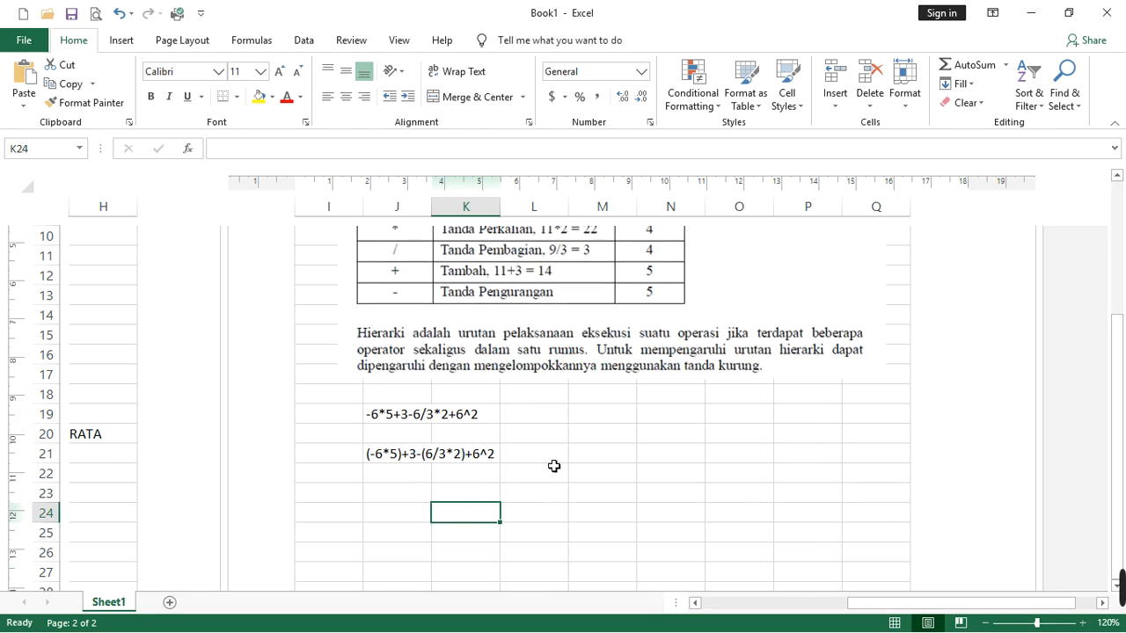
{"action": "left_click", "coordinate": [442, 459]}
{"action": "left_click", "coordinate": [425, 494]}
{"action": "scroll", "coordinate": [424, 494], "scroll_direction": "up", "scroll_amount": 2}
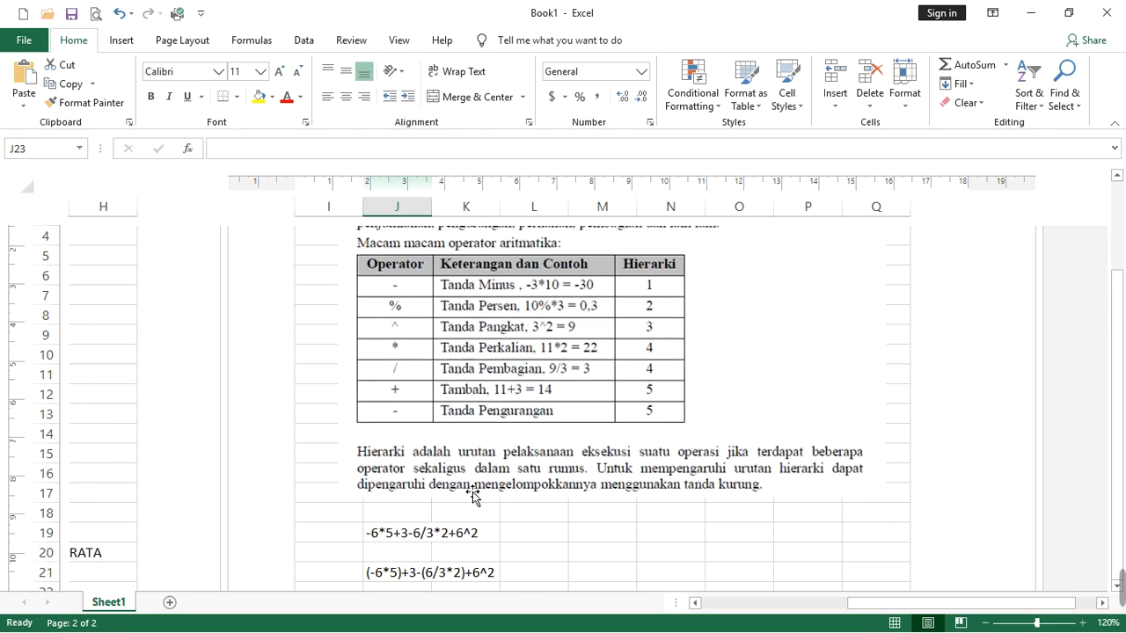
{"action": "left_click", "coordinate": [407, 534]}
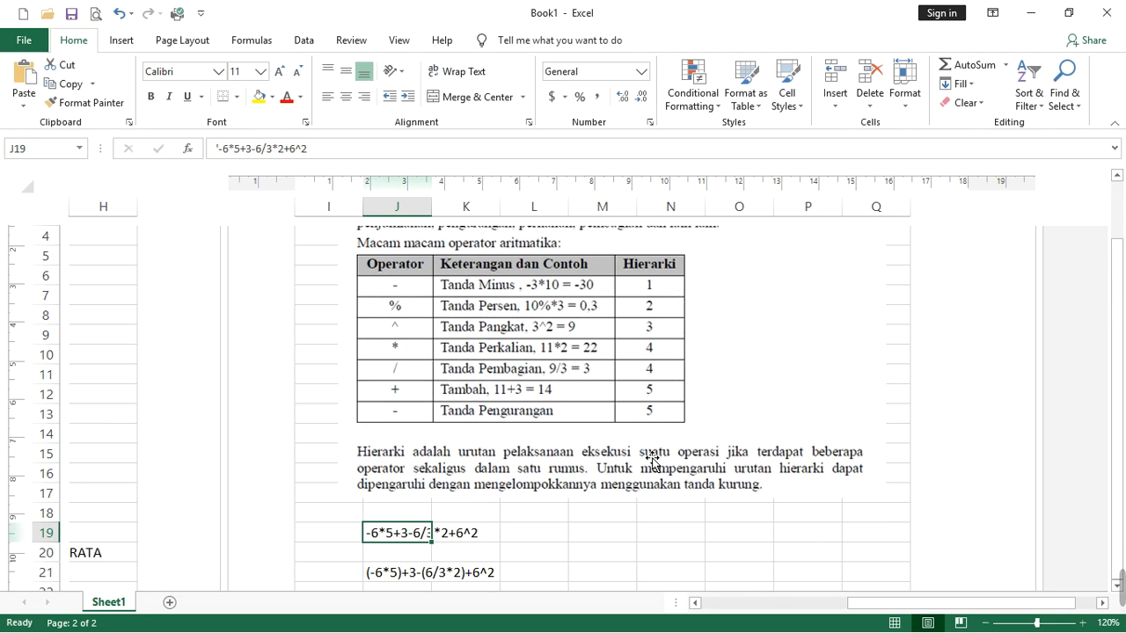
{"action": "scroll", "coordinate": [651, 460], "scroll_direction": "down", "scroll_amount": 2}
{"action": "scroll", "coordinate": [422, 472], "scroll_direction": "up", "scroll_amount": 1}
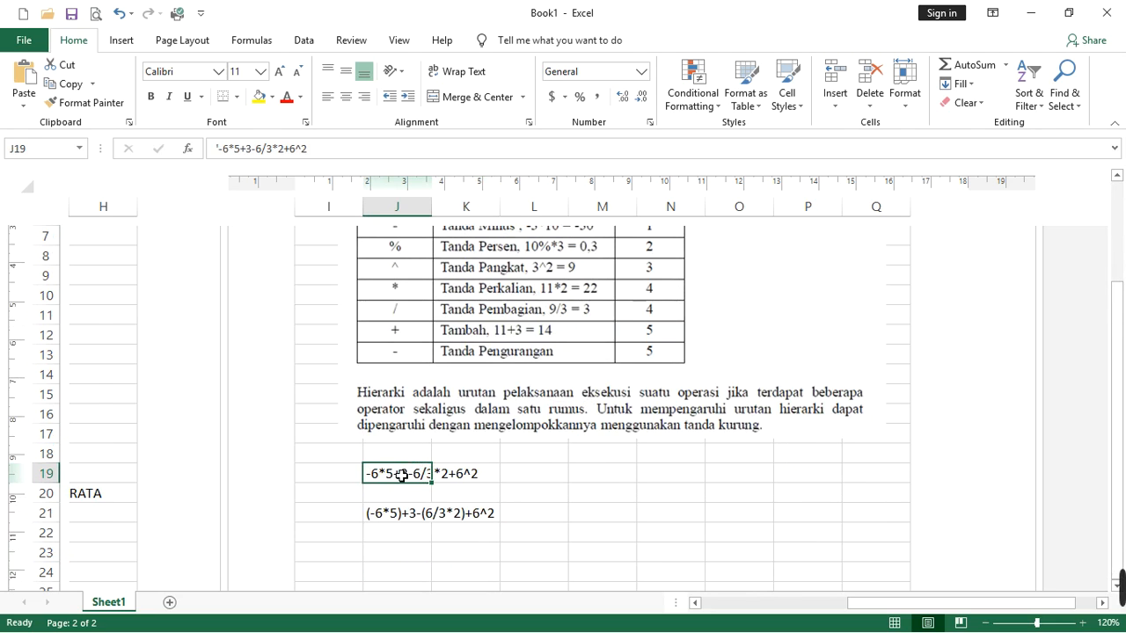
Clear both example expressions from cells J19 to J21
{"action": "left_click_drag", "start_coordinate": [402, 476], "coordinate": [407, 519]}
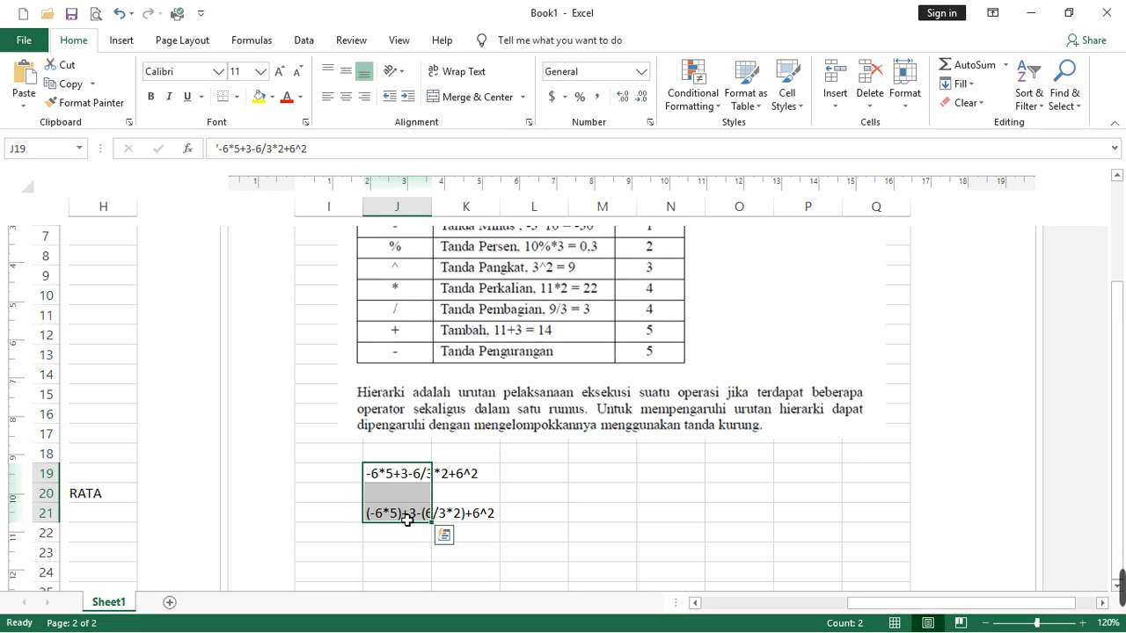
{"action": "key", "text": "Delete"}
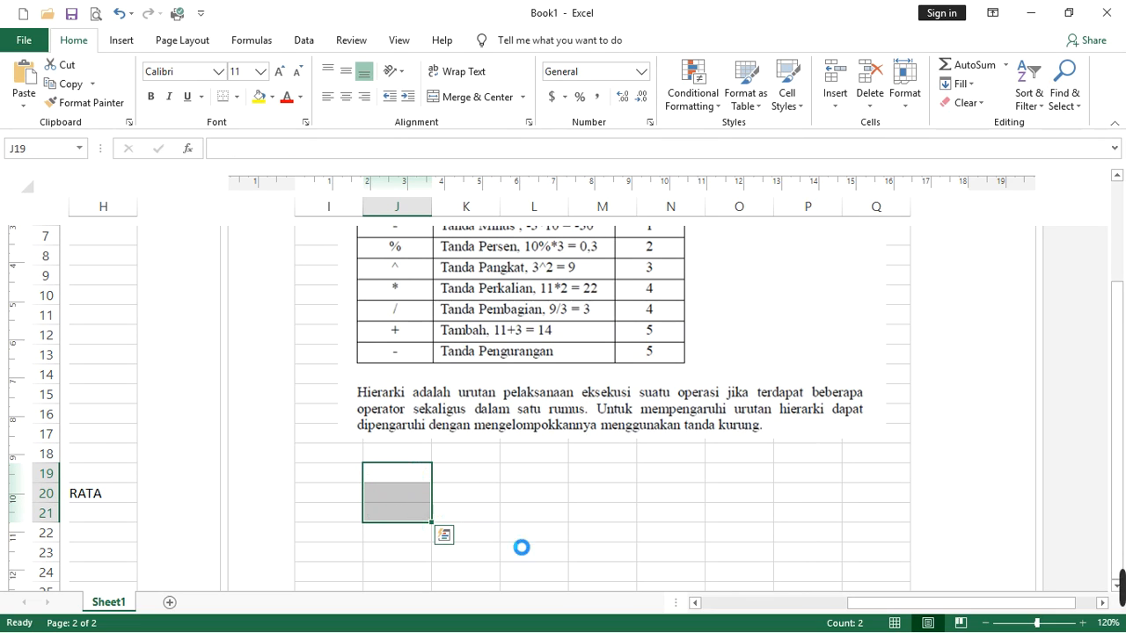
{"action": "left_click", "coordinate": [620, 520]}
Review the Operator Aritmatika text, the operator table and the paragraph on grouping with brackets
{"action": "scroll", "coordinate": [653, 523], "scroll_direction": "up", "scroll_amount": 1}
{"action": "scroll", "coordinate": [826, 548], "scroll_direction": "up", "scroll_amount": 2}
{"action": "scroll", "coordinate": [842, 522], "scroll_direction": "down", "scroll_amount": 2}
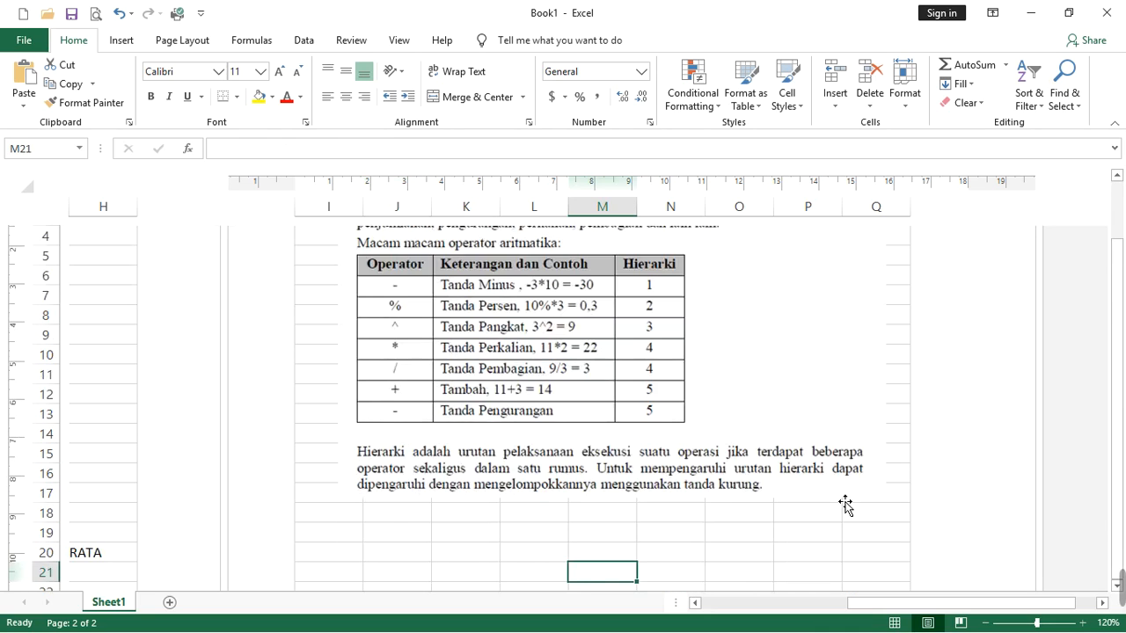
{"action": "scroll", "coordinate": [844, 503], "scroll_direction": "up", "scroll_amount": 2}
{"action": "scroll", "coordinate": [809, 480], "scroll_direction": "down", "scroll_amount": 2}
{"action": "scroll", "coordinate": [809, 479], "scroll_direction": "up", "scroll_amount": 2}
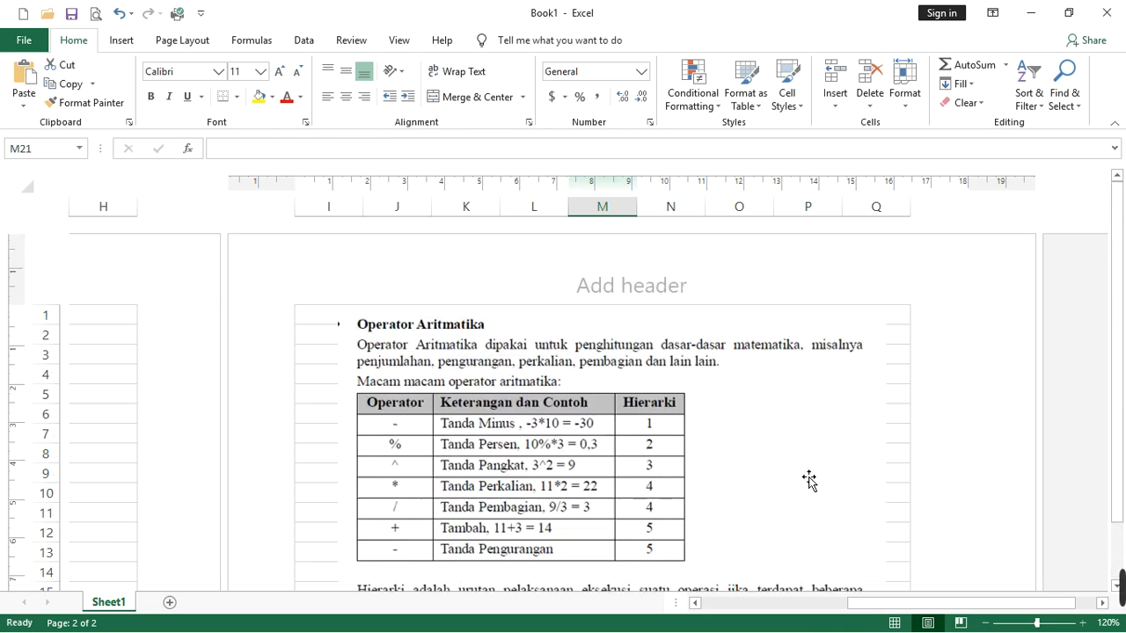
{"action": "scroll", "coordinate": [812, 478], "scroll_direction": "down", "scroll_amount": 2}
{"action": "scroll", "coordinate": [813, 481], "scroll_direction": "up", "scroll_amount": 2}
{"action": "scroll", "coordinate": [827, 472], "scroll_direction": "down", "scroll_amount": 2}
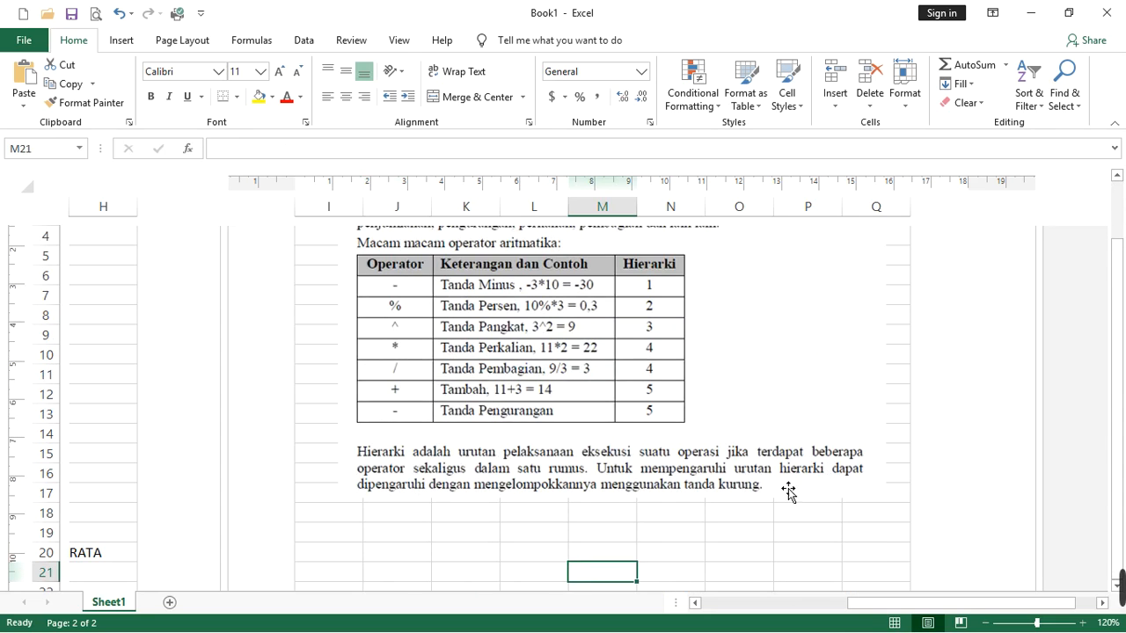
{"action": "left_click", "coordinate": [378, 532]}
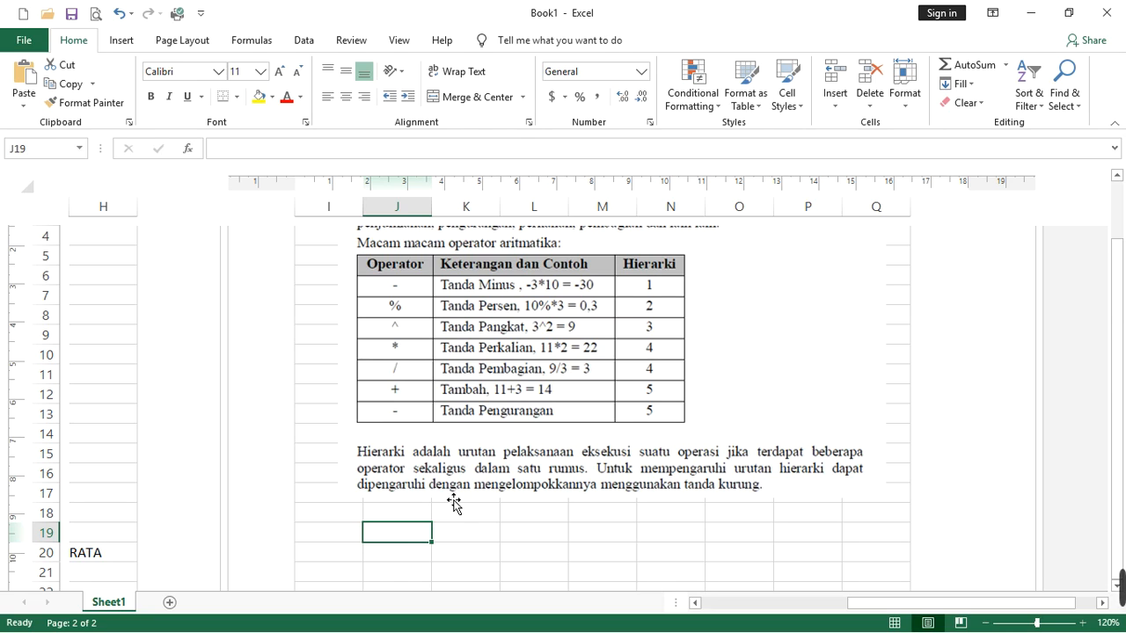
{"action": "left_click", "coordinate": [463, 535]}
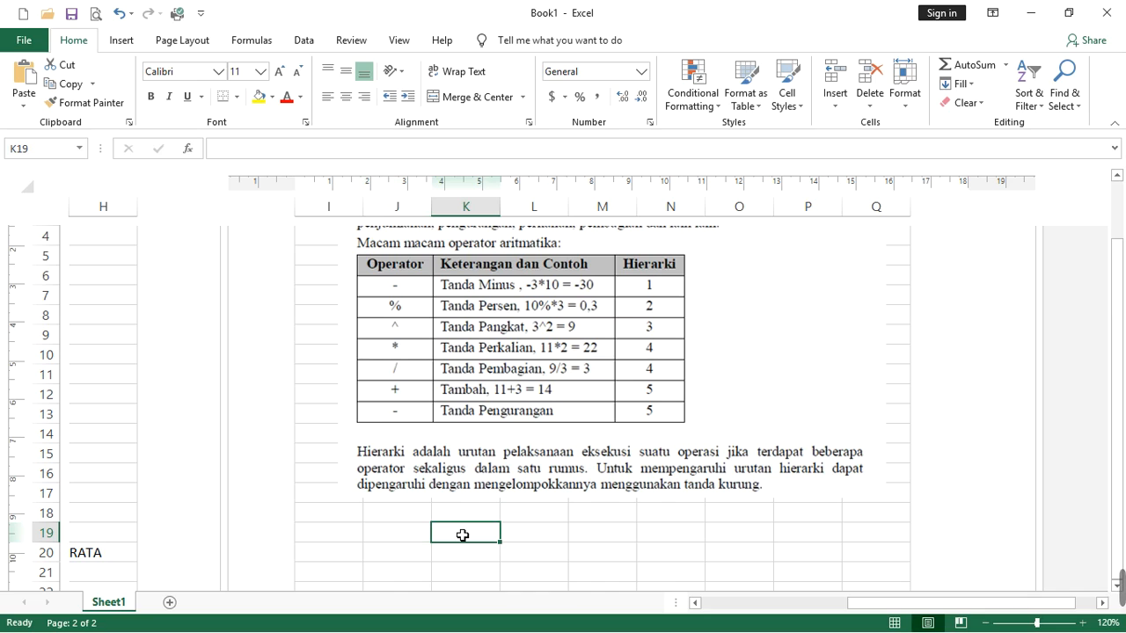
{"action": "left_click", "coordinate": [397, 538]}
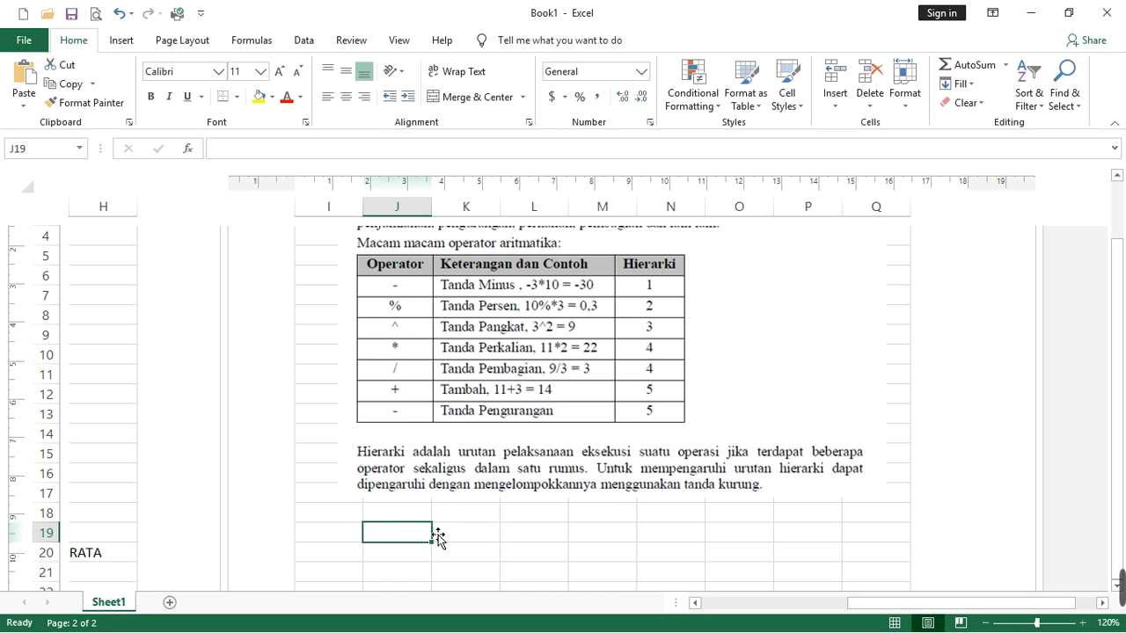
{"action": "left_click", "coordinate": [486, 534]}
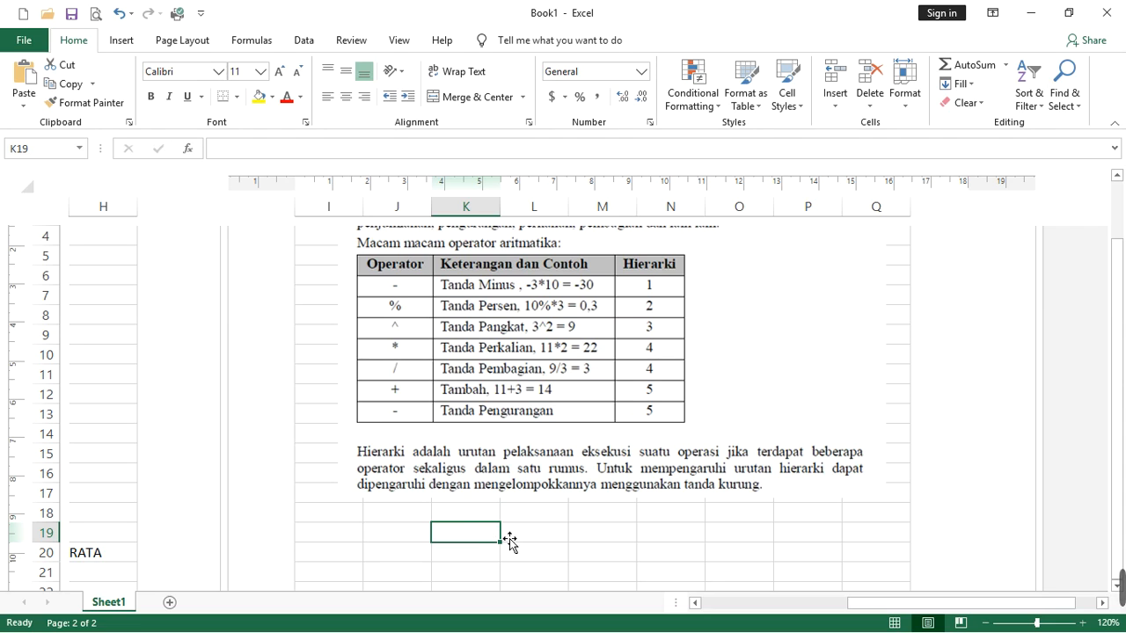
{"action": "left_click", "coordinate": [540, 537]}
{"action": "left_click", "coordinate": [628, 538]}
{"action": "left_click", "coordinate": [678, 538]}
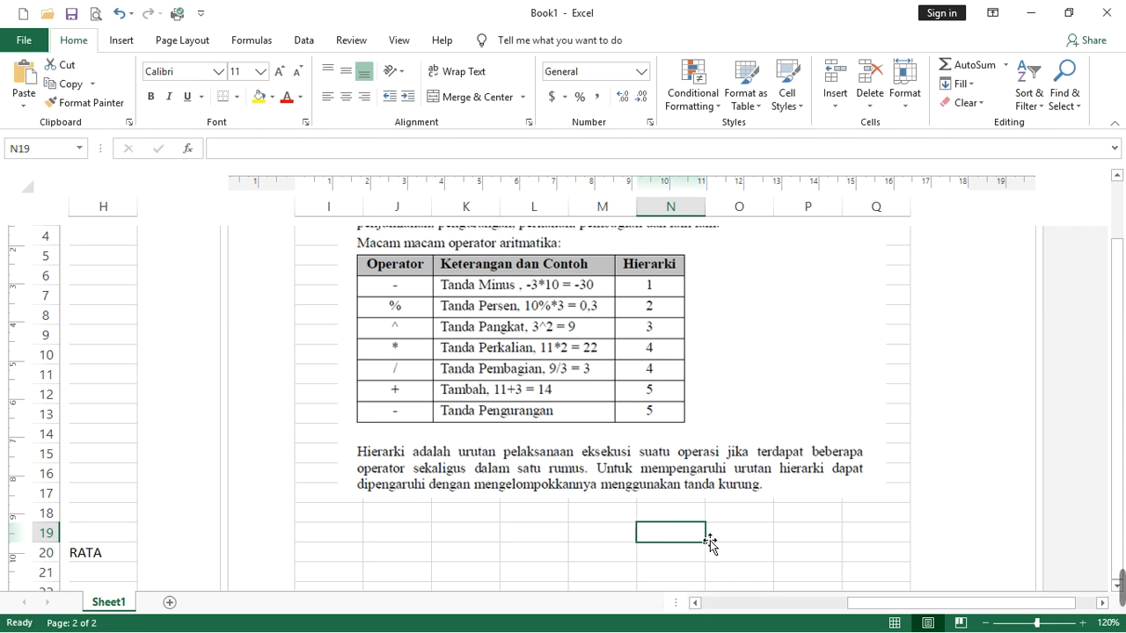
{"action": "left_click", "coordinate": [721, 538]}
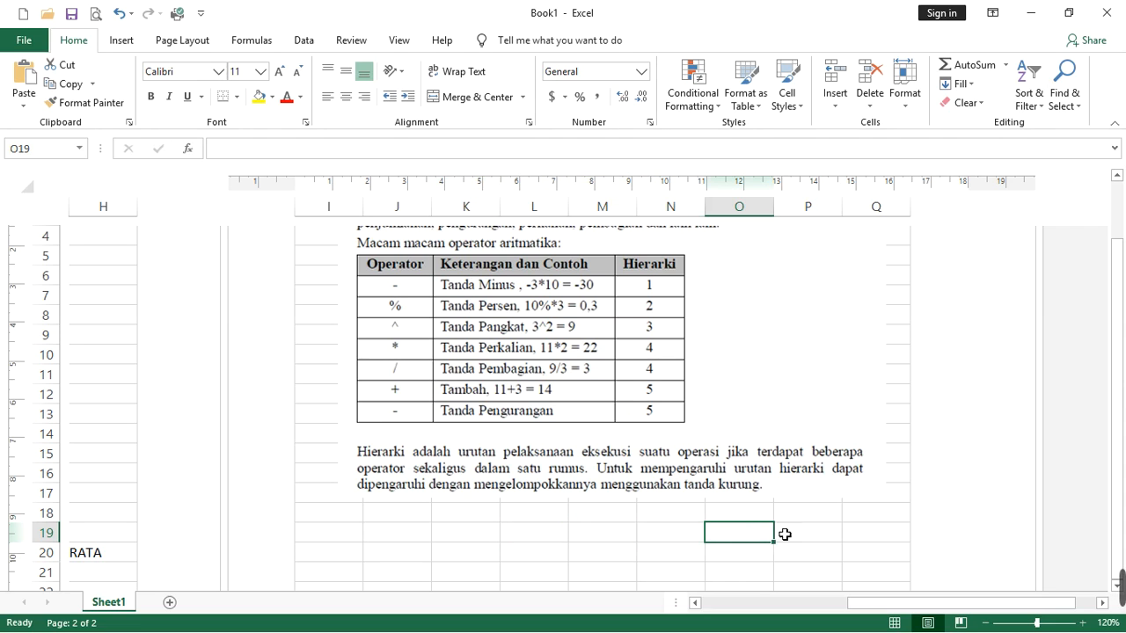
{"action": "left_click", "coordinate": [390, 533]}
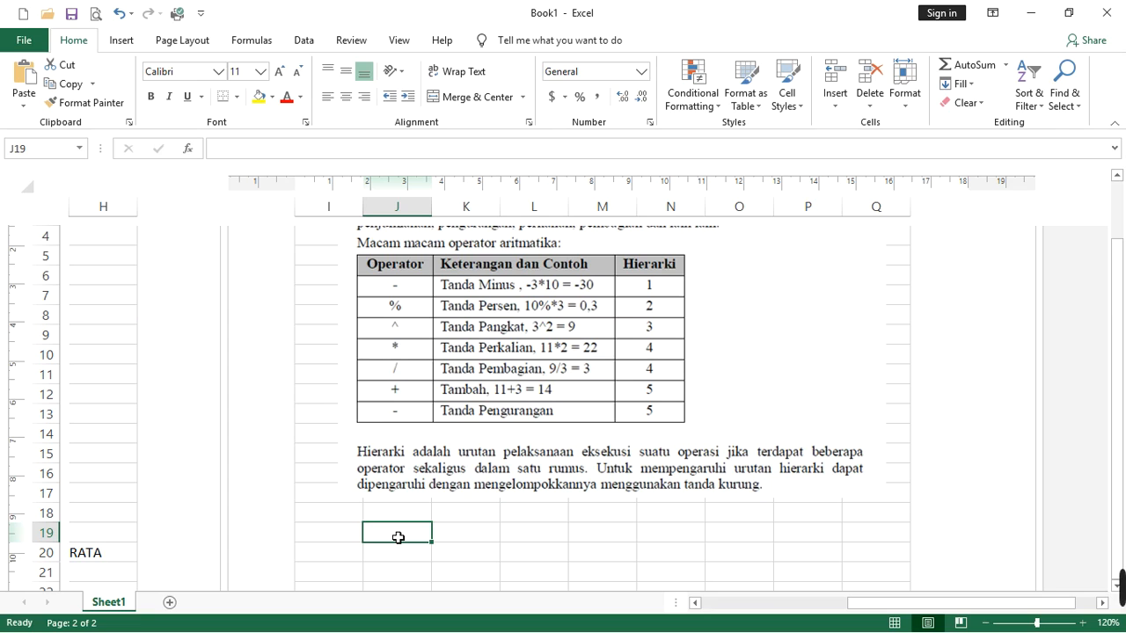
{"action": "left_click", "coordinate": [458, 536]}
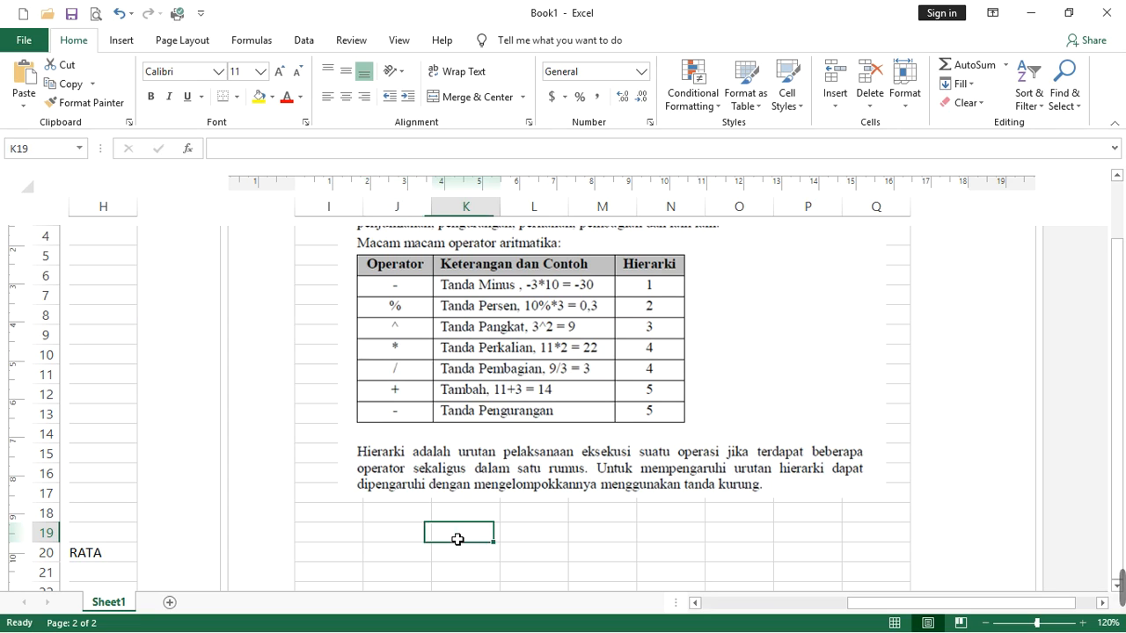
{"action": "left_click", "coordinate": [414, 551]}
{"action": "left_click", "coordinate": [411, 540]}
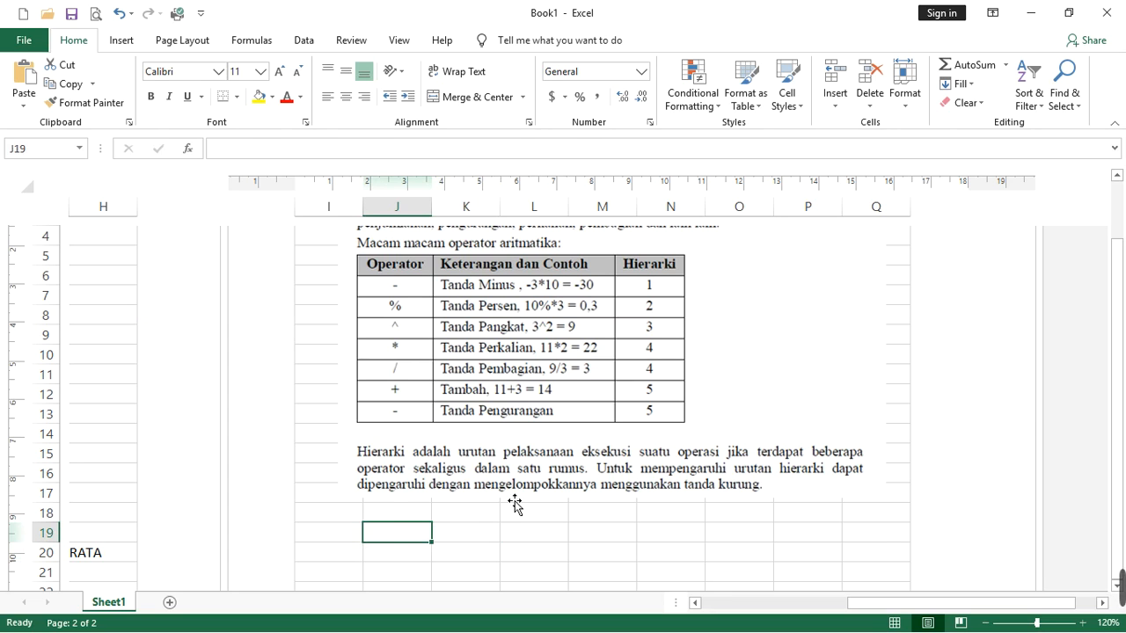
{"action": "scroll", "coordinate": [573, 477], "scroll_direction": "up", "scroll_amount": 2}
{"action": "scroll", "coordinate": [574, 488], "scroll_direction": "down", "scroll_amount": 2}
{"action": "scroll", "coordinate": [483, 338], "scroll_direction": "up", "scroll_amount": 2}
{"action": "scroll", "coordinate": [488, 352], "scroll_direction": "down", "scroll_amount": 2}
{"action": "scroll", "coordinate": [502, 376], "scroll_direction": "up", "scroll_amount": 2}
{"action": "scroll", "coordinate": [520, 395], "scroll_direction": "down", "scroll_amount": 2}
Examine the first DATA PENJUALAN table, its column headings and the fruit names in column B
{"action": "left_click_drag", "start_coordinate": [996, 603], "coordinate": [849, 618]}
{"action": "scroll", "coordinate": [263, 378], "scroll_direction": "up", "scroll_amount": 2}
{"action": "scroll", "coordinate": [252, 360], "scroll_direction": "down", "scroll_amount": 2}
{"action": "scroll", "coordinate": [254, 358], "scroll_direction": "up", "scroll_amount": 2}
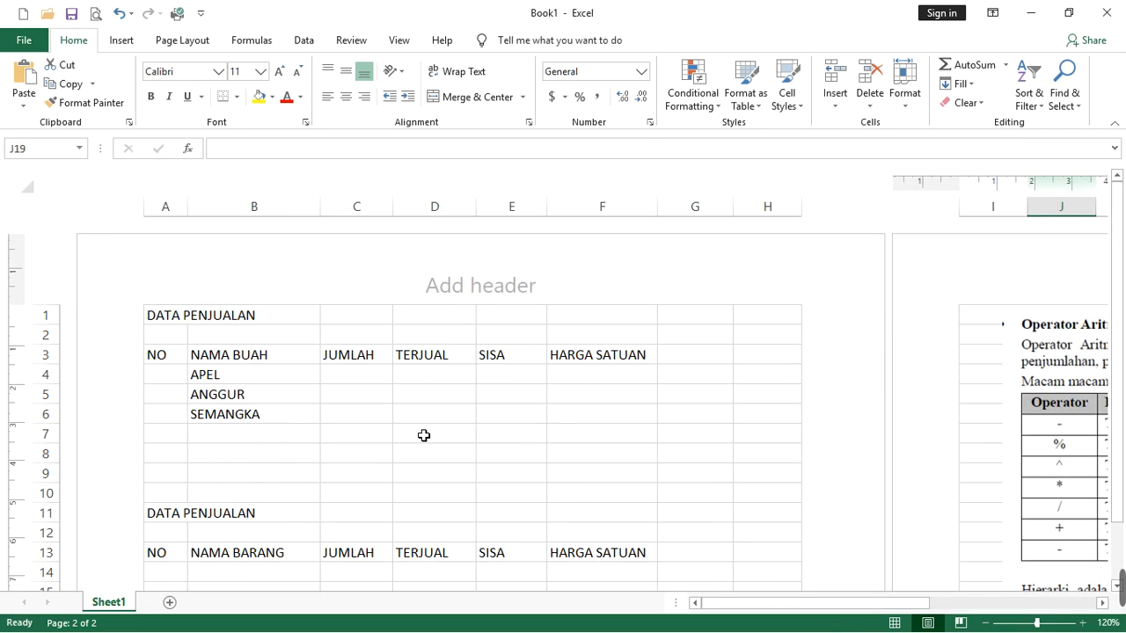
{"action": "left_click", "coordinate": [355, 376]}
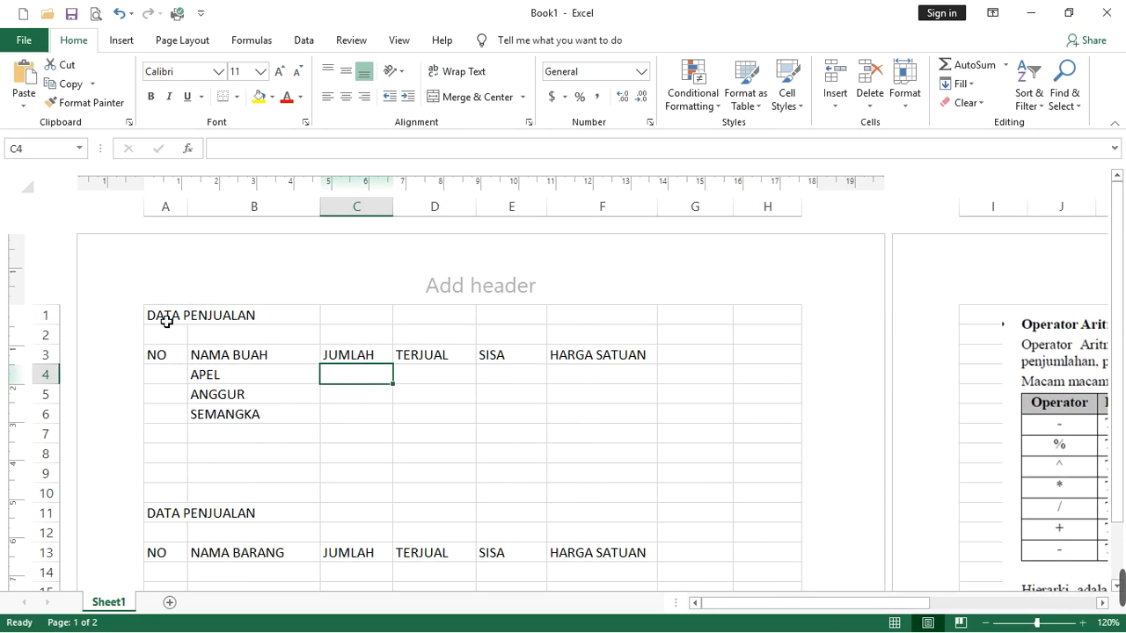
{"action": "left_click_drag", "start_coordinate": [209, 417], "coordinate": [214, 364]}
{"action": "left_click", "coordinate": [247, 415]}
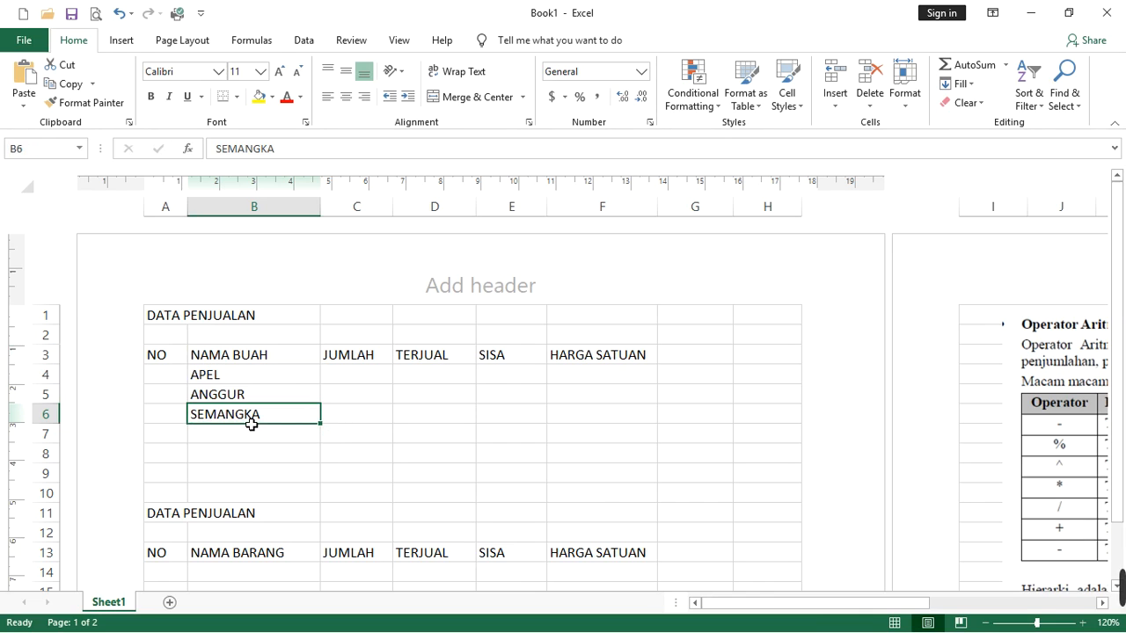
{"action": "left_click", "coordinate": [252, 438]}
{"action": "left_click", "coordinate": [255, 395]}
{"action": "left_click", "coordinate": [256, 376]}
{"action": "left_click", "coordinate": [255, 419]}
{"action": "left_click", "coordinate": [272, 439]}
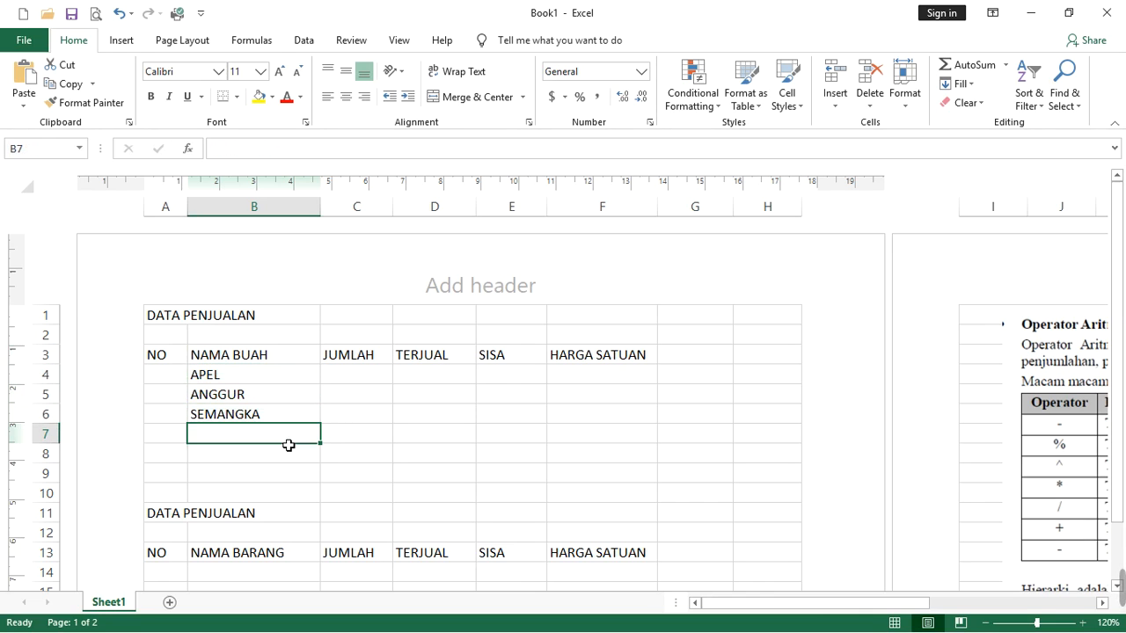
{"action": "left_click", "coordinate": [375, 375]}
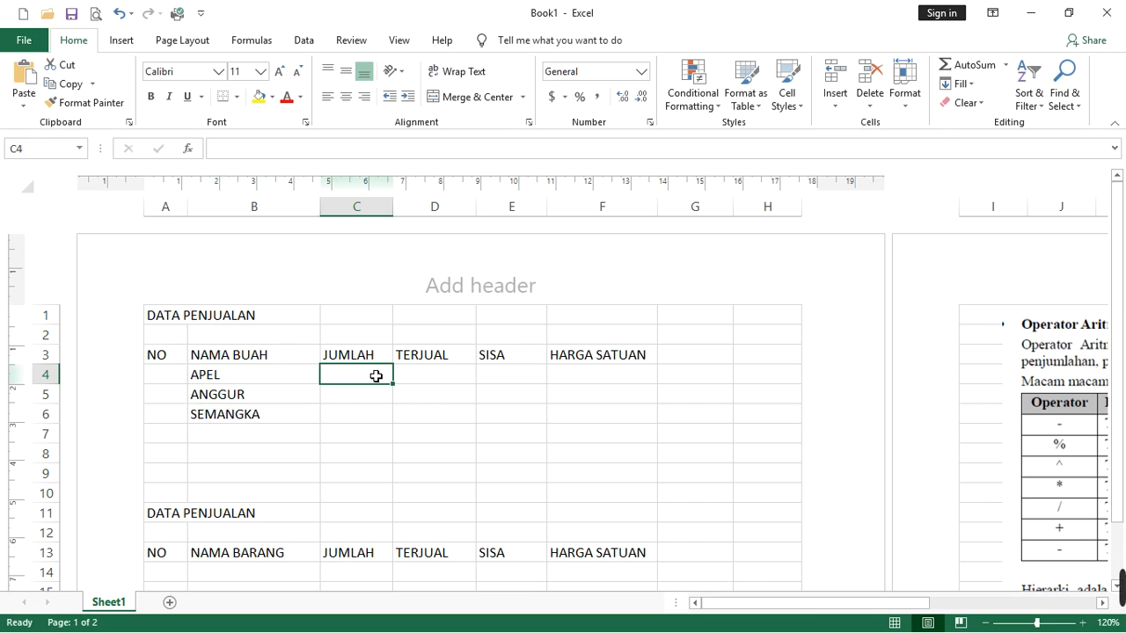
{"action": "type", "text": "7"}
{"action": "key", "text": "Return"}
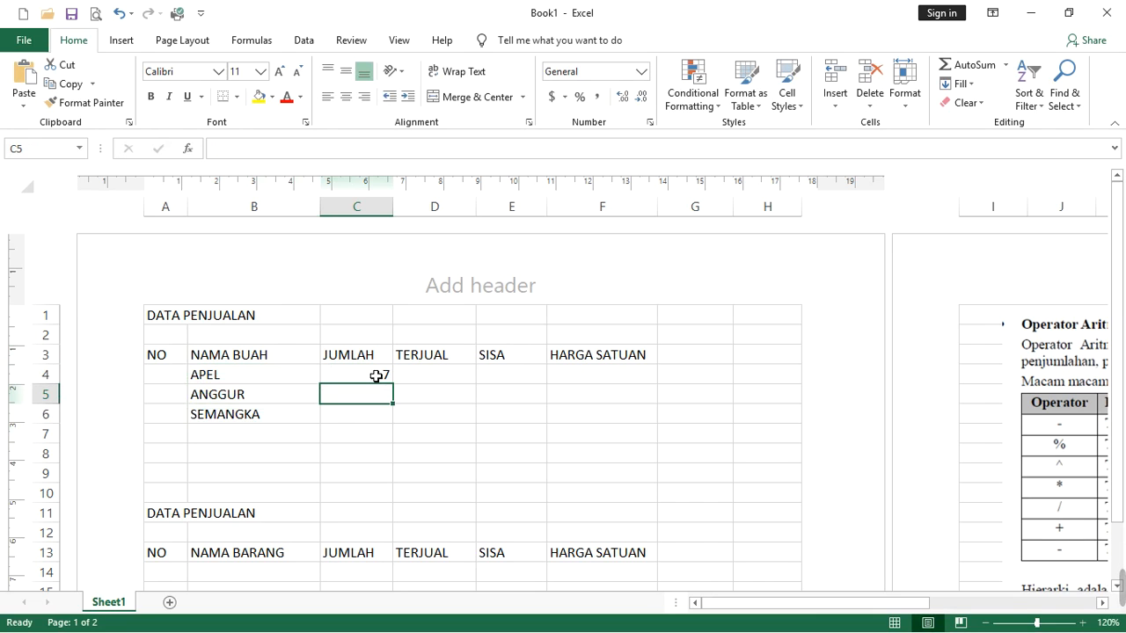
Fill the JUMLAH column of the fruit table with 80 for APEL, 200 for ANGGUR and 200 for SEMANGKA
{"action": "left_click", "coordinate": [376, 375]}
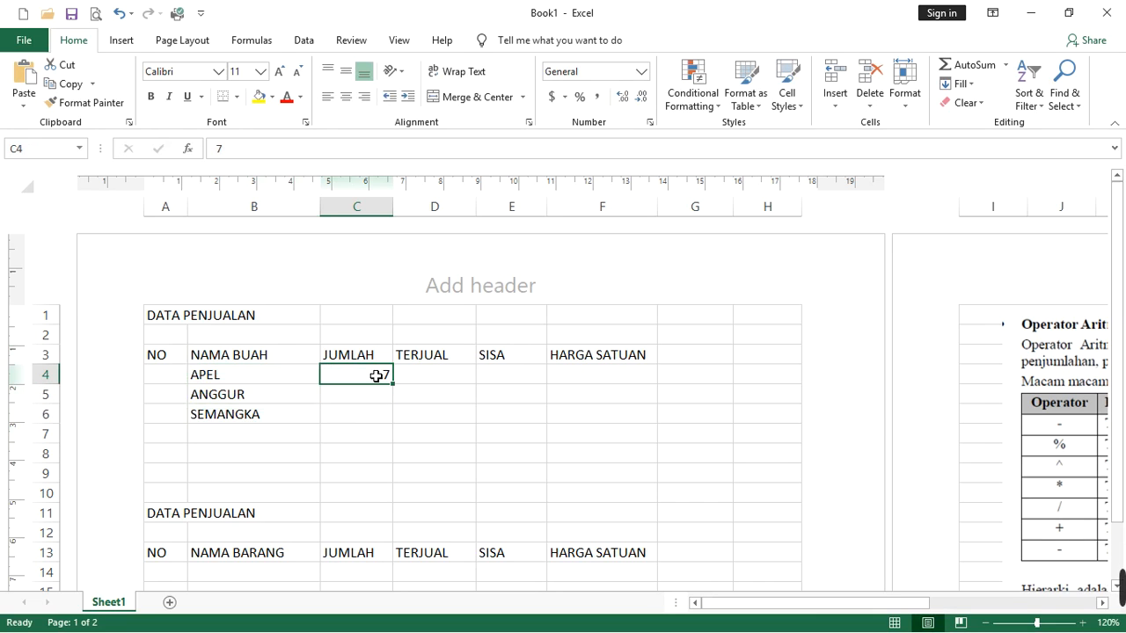
{"action": "type", "text": "80"}
{"action": "key", "text": "Return"}
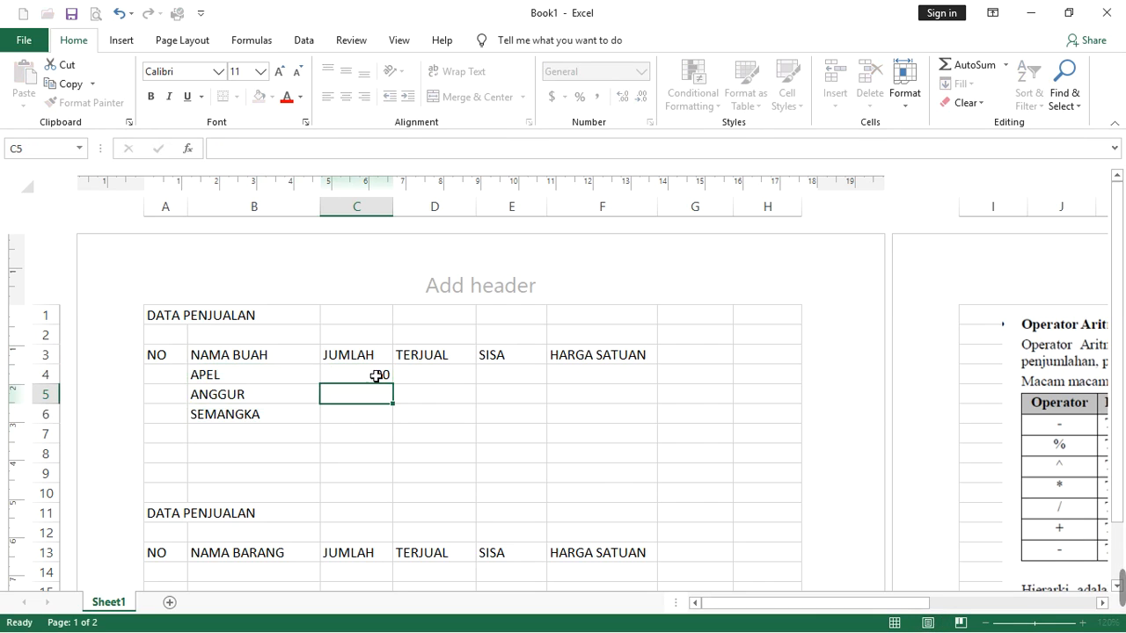
{"action": "type", "text": "200"}
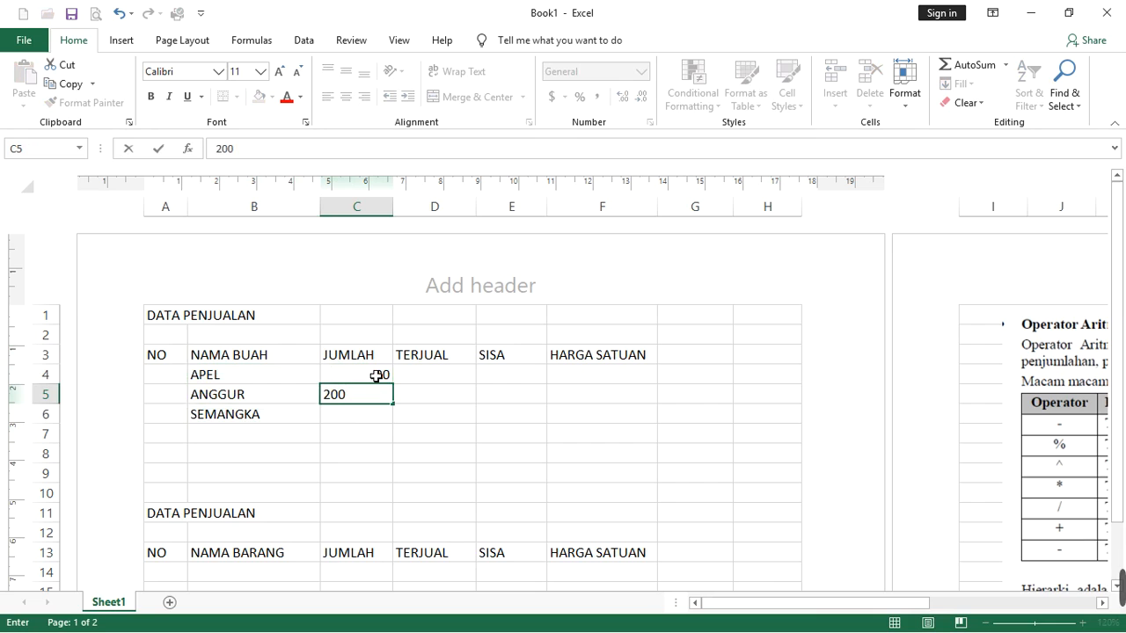
{"action": "key", "text": "Return"}
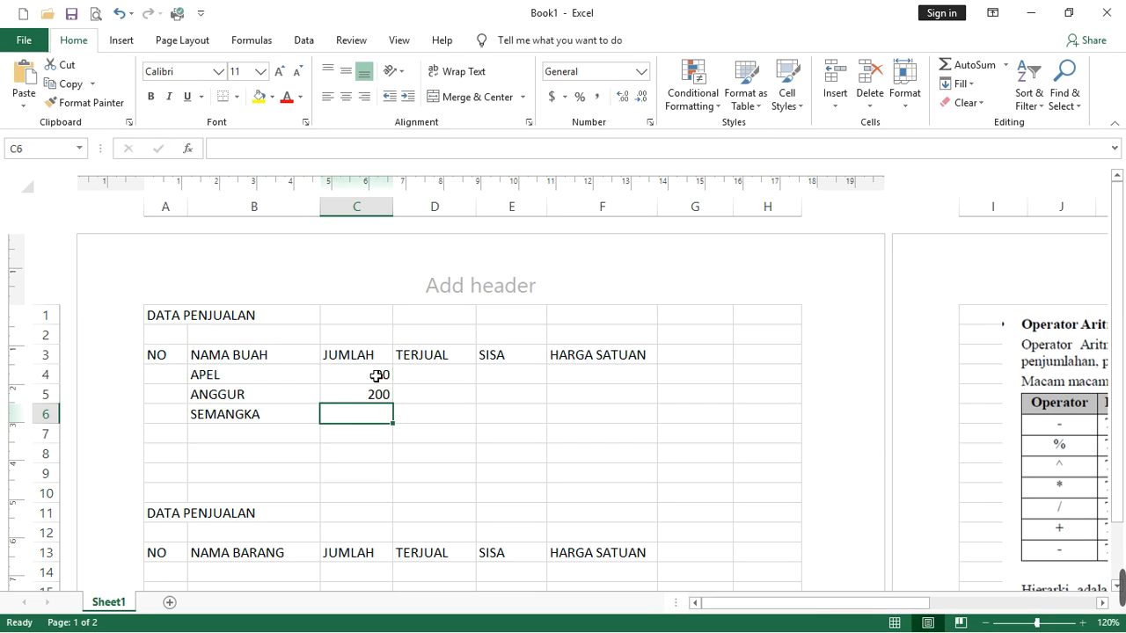
{"action": "type", "text": "200"}
{"action": "key", "text": "Return"}
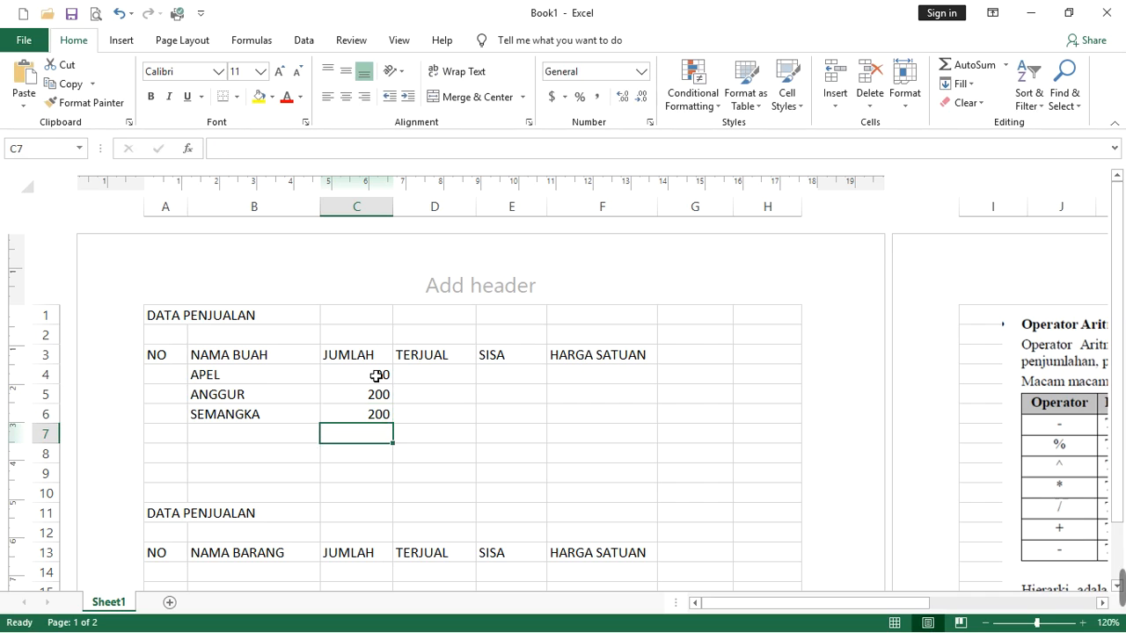
Enter the TERJUAL values in the fruit table: 50 for APEL in D4 and 150 for ANGGUR in D5
{"action": "key", "text": "Right"}
{"action": "key", "text": "Up"}
{"action": "key", "text": "Up"}
{"action": "key", "text": "Up"}
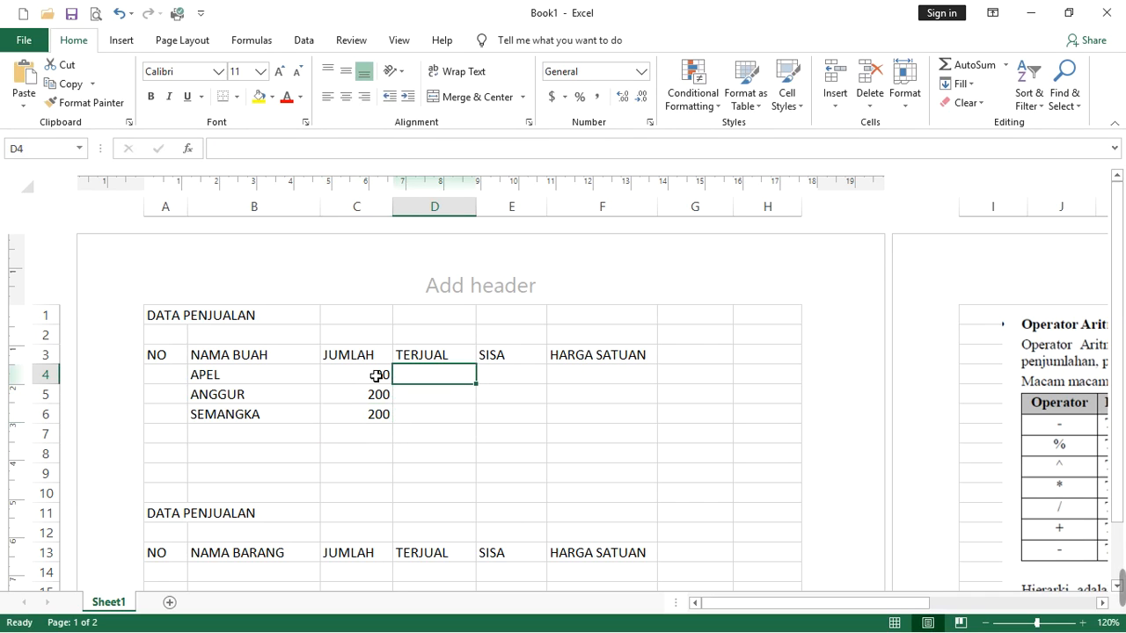
{"action": "type", "text": "50"}
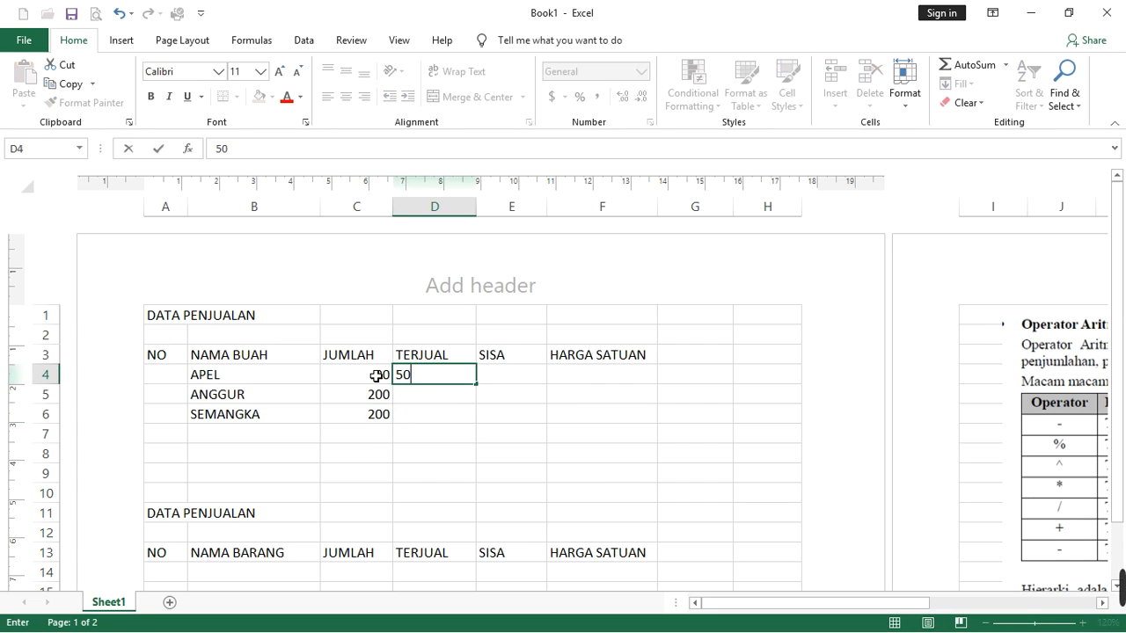
{"action": "key", "text": "Return"}
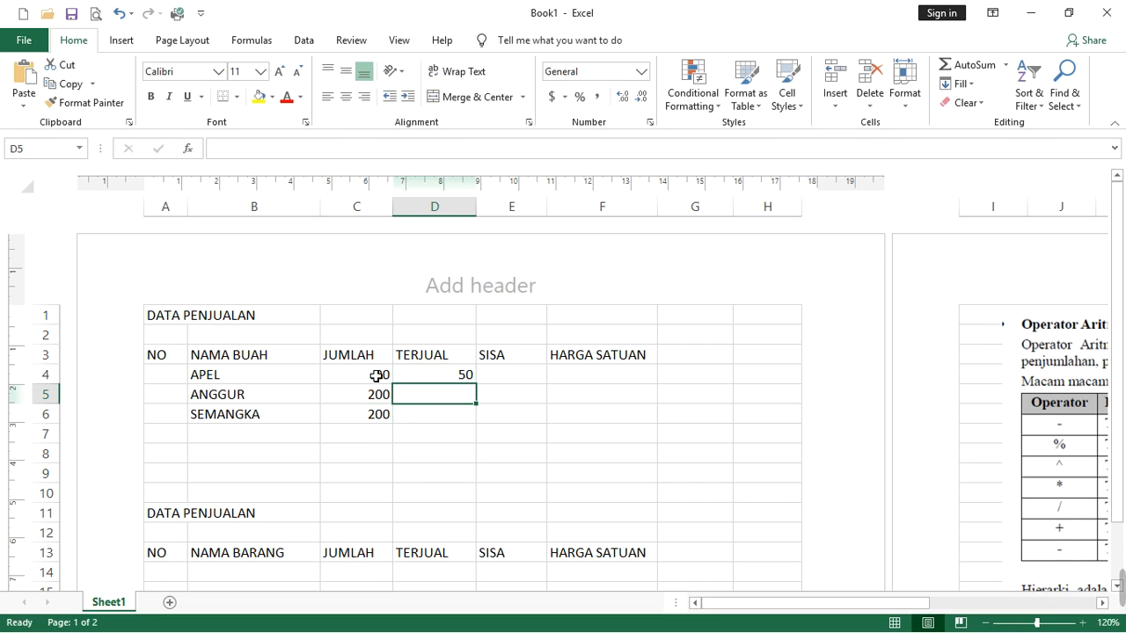
{"action": "type", "text": "1"}
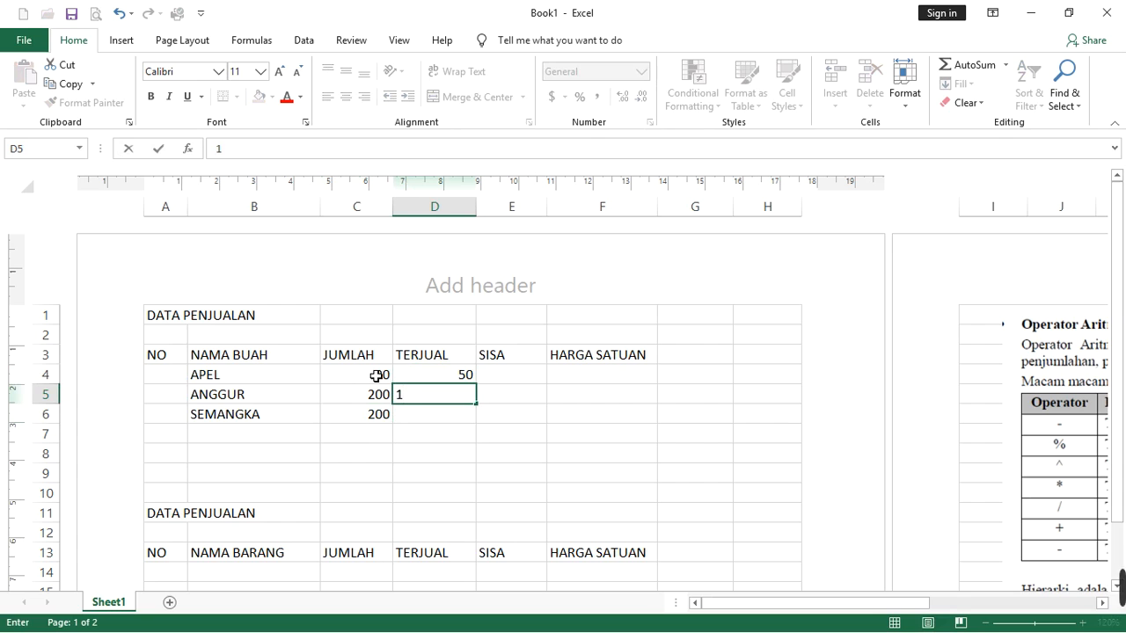
{"action": "type", "text": "50"}
{"action": "key", "text": "Return"}
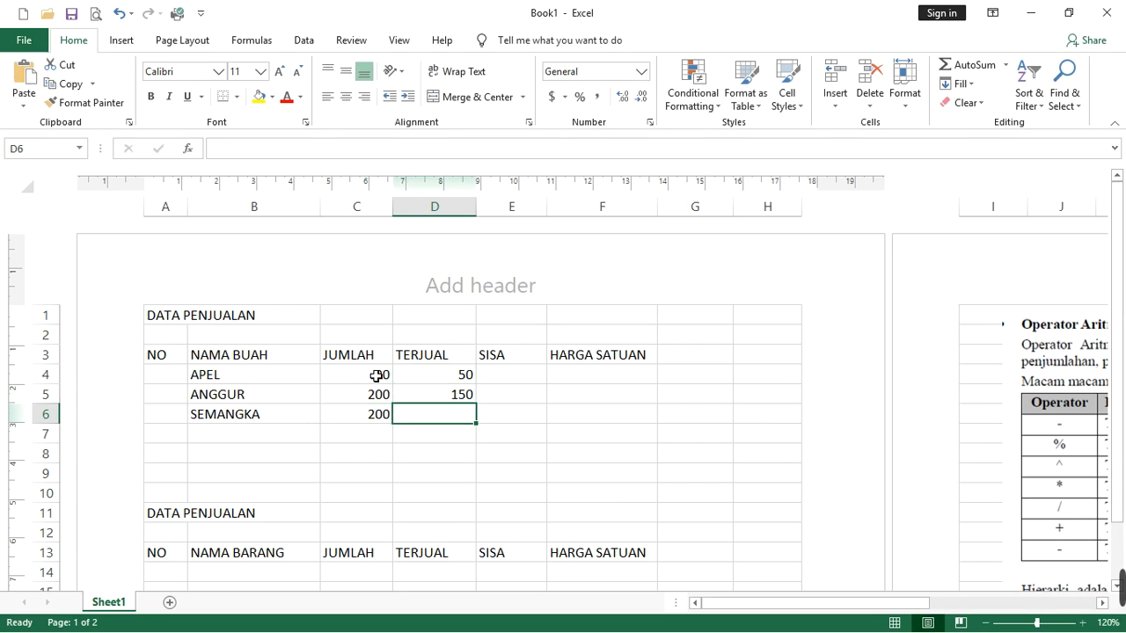
Enter 180 as the TERJUAL value for SEMANGKA in D6
{"action": "type", "text": "180"}
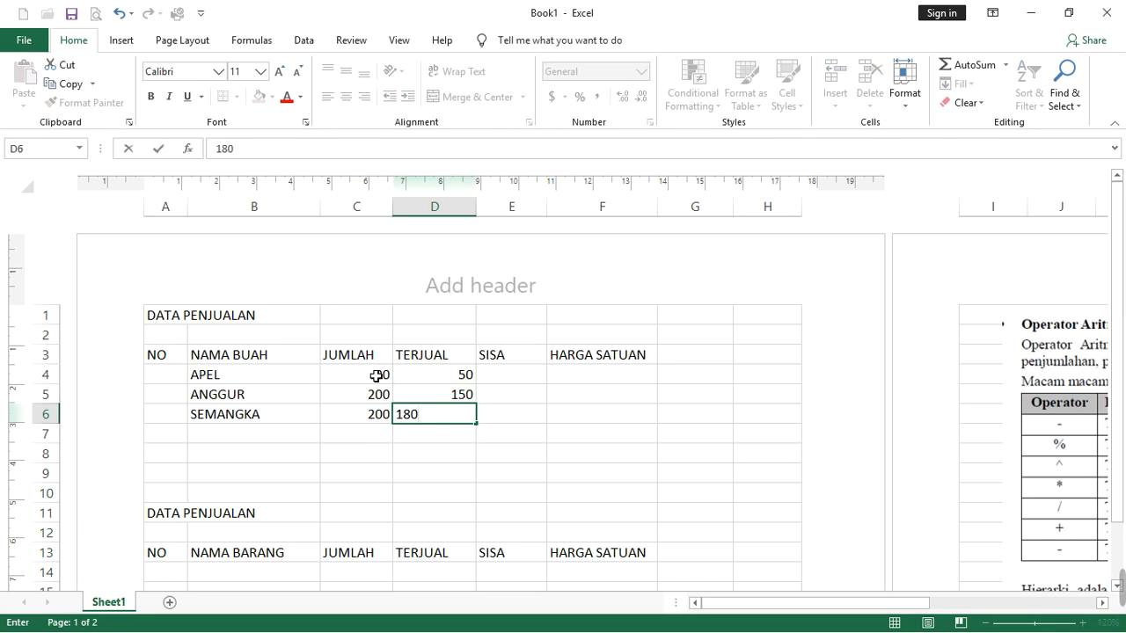
{"action": "key", "text": "Return"}
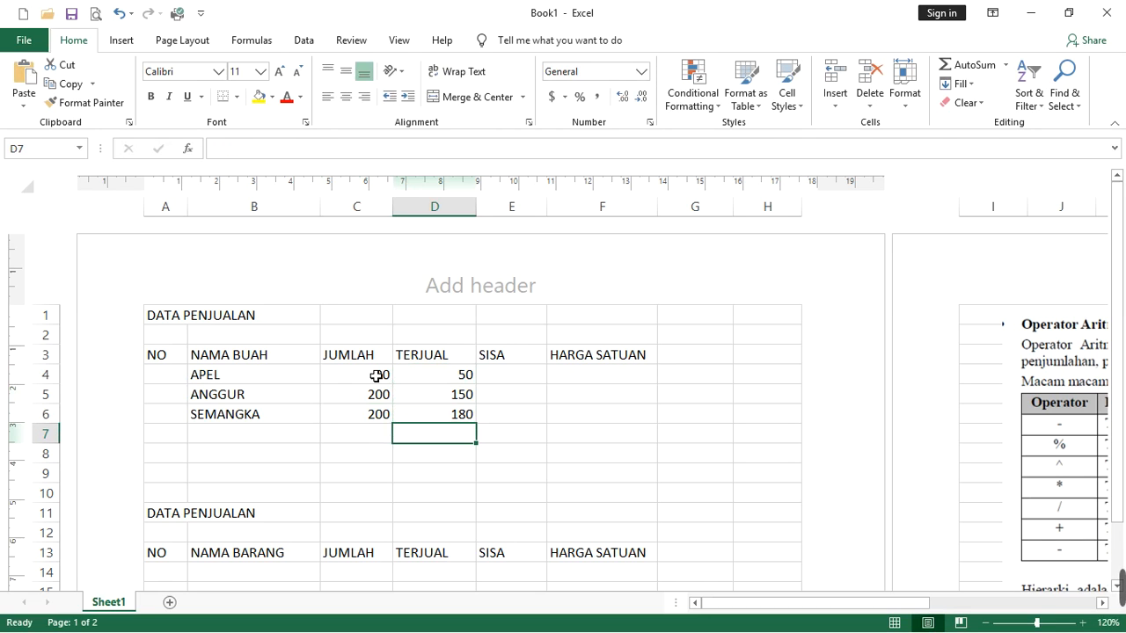
{"action": "scroll", "coordinate": [372, 369], "scroll_direction": "down", "scroll_amount": 2}
{"action": "scroll", "coordinate": [367, 346], "scroll_direction": "up", "scroll_amount": 2}
Apply All Borders to the fruit table range A3:F6
{"action": "left_click_drag", "start_coordinate": [166, 355], "coordinate": [211, 355]}
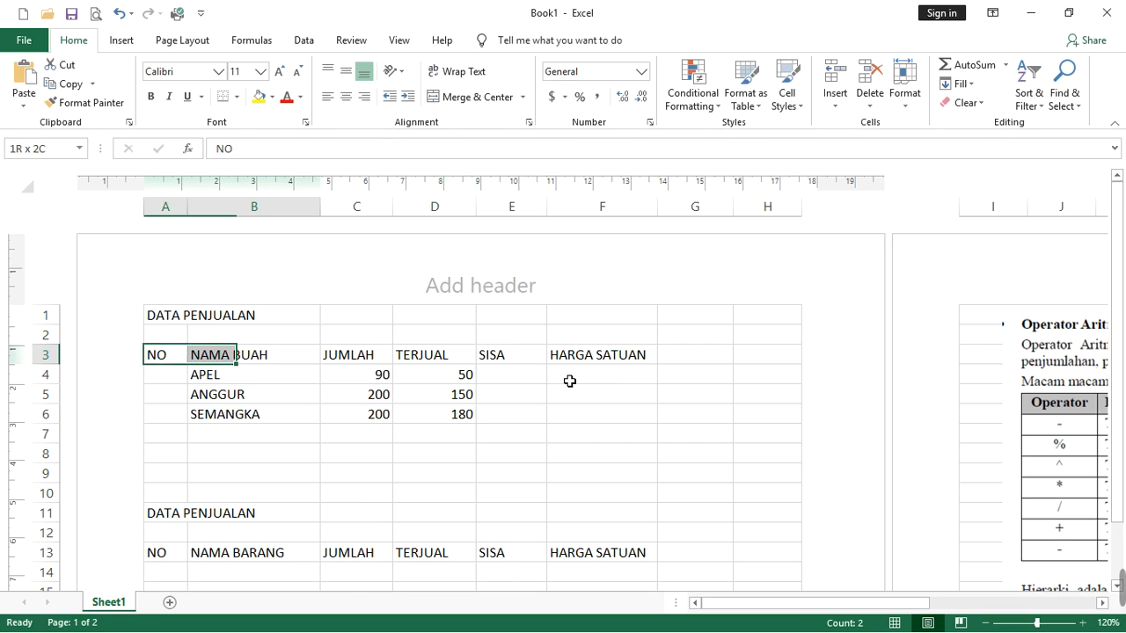
{"action": "left_click_drag", "start_coordinate": [569, 381], "coordinate": [635, 428]}
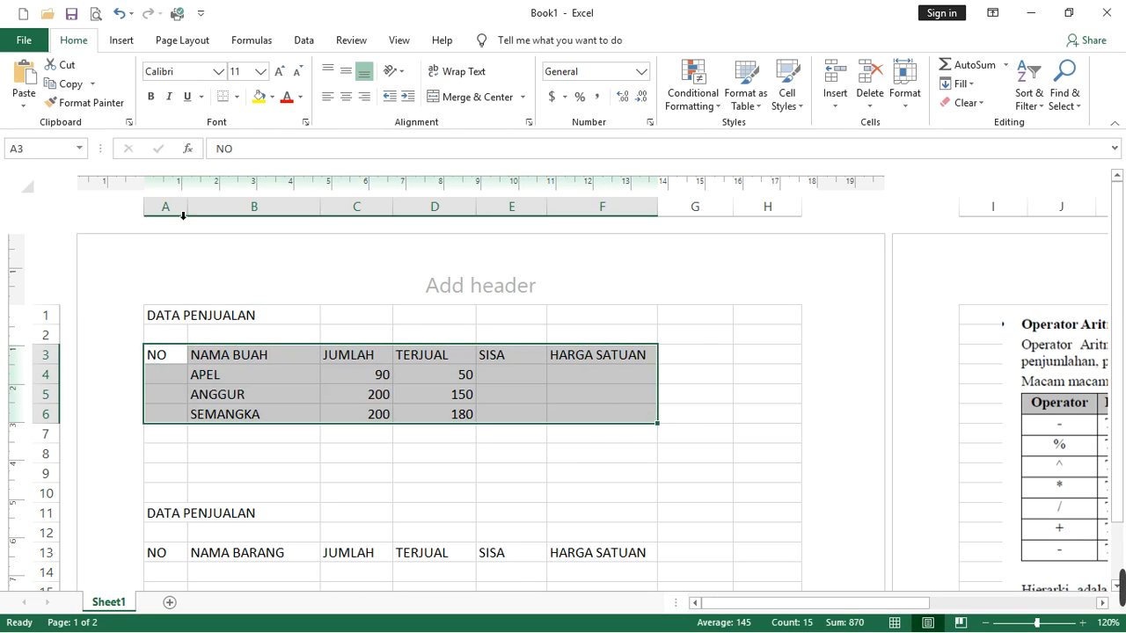
{"action": "left_click", "coordinate": [236, 97]}
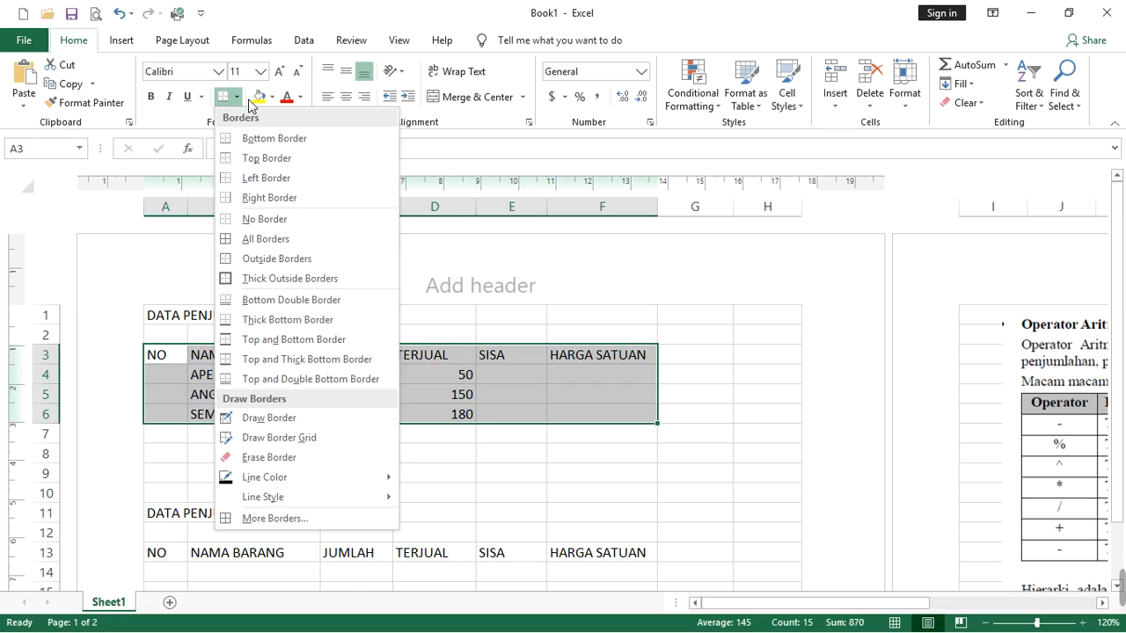
{"action": "left_click", "coordinate": [307, 238]}
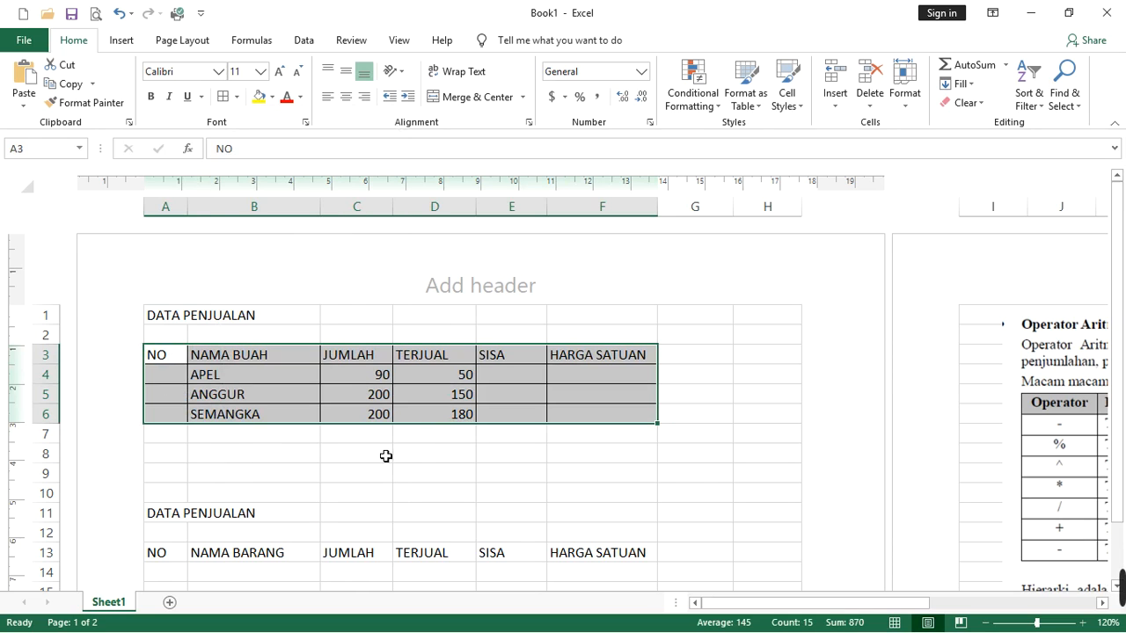
{"action": "left_click", "coordinate": [492, 459]}
Number the fruit rows 1 to 3 in A4:A6 by entering 1 in A4 and filling down as a series
{"action": "left_click", "coordinate": [175, 380]}
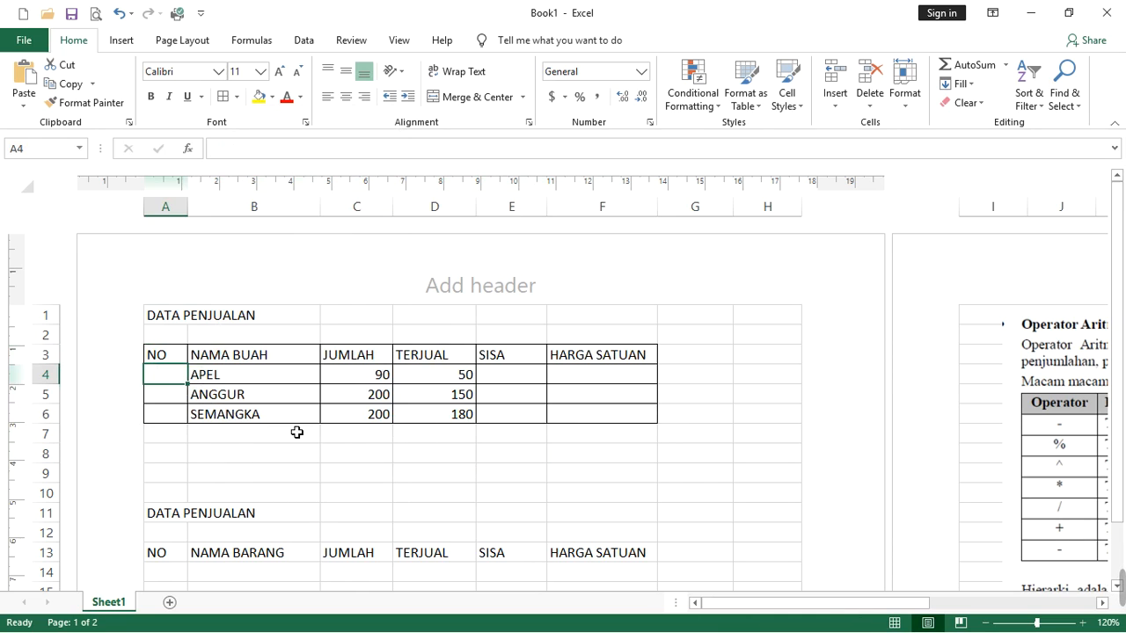
{"action": "type", "text": "1"}
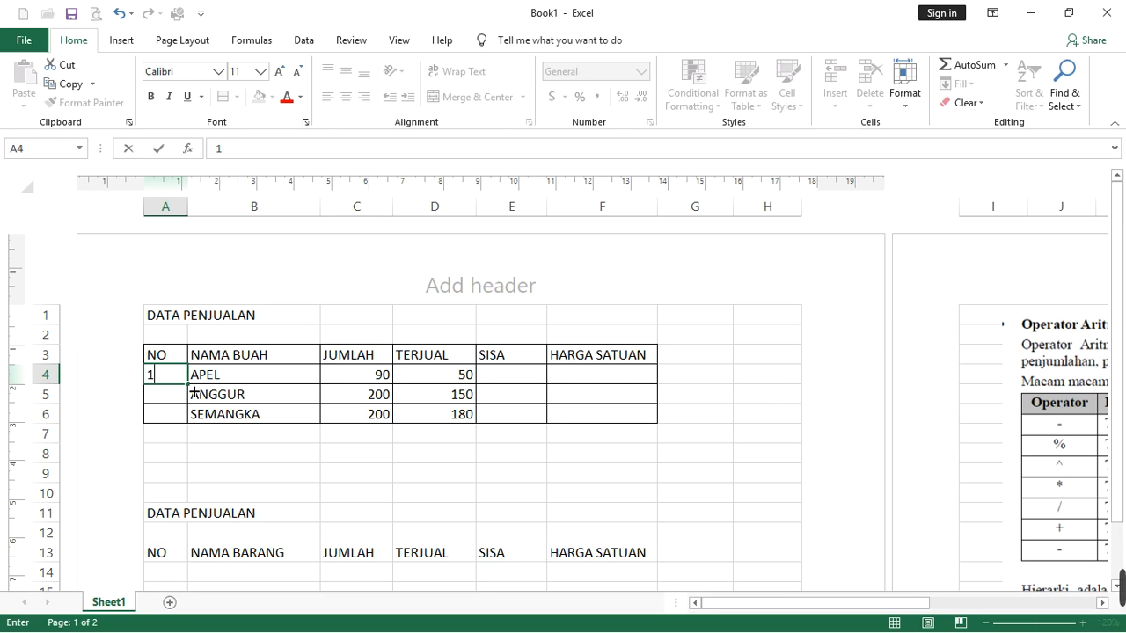
{"action": "left_click_drag", "start_coordinate": [187, 384], "coordinate": [191, 431]}
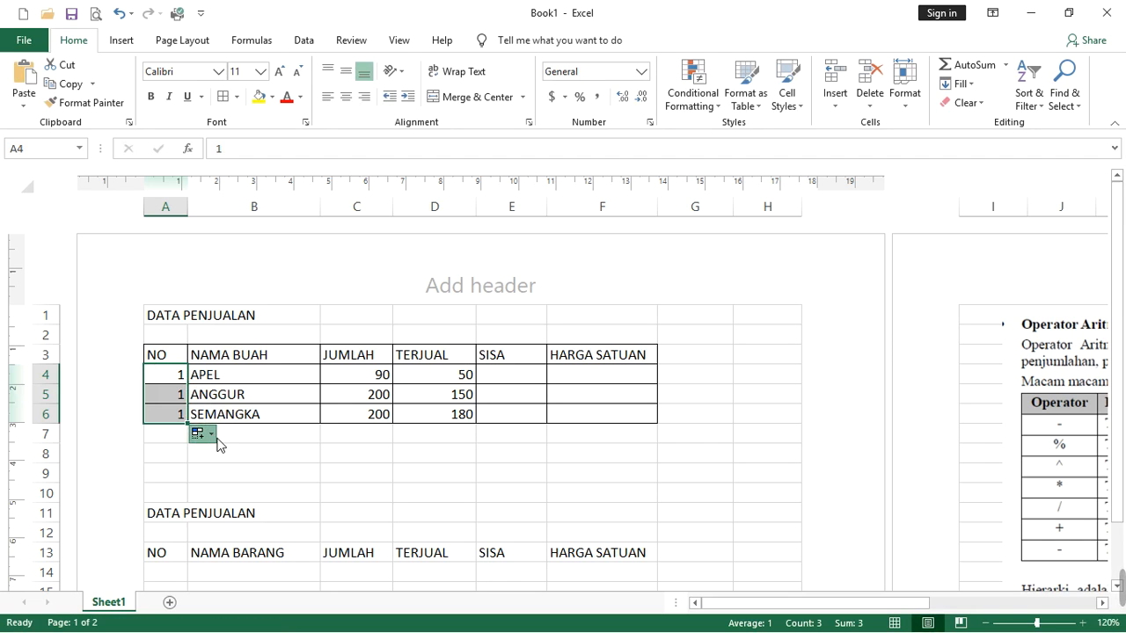
{"action": "left_click", "coordinate": [211, 435]}
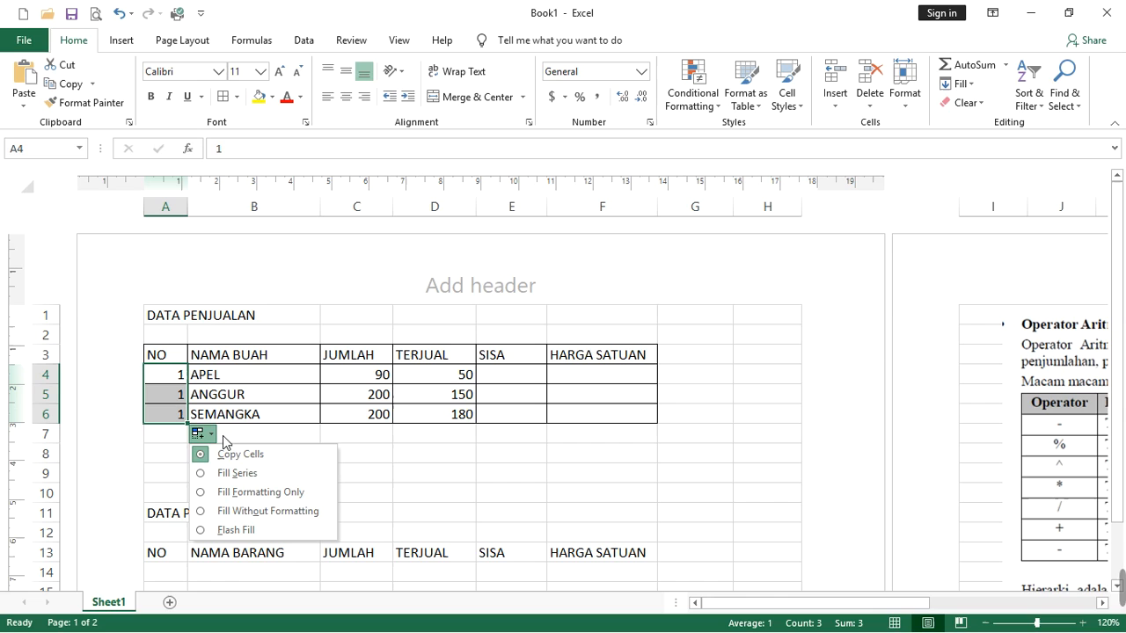
{"action": "left_click", "coordinate": [256, 475]}
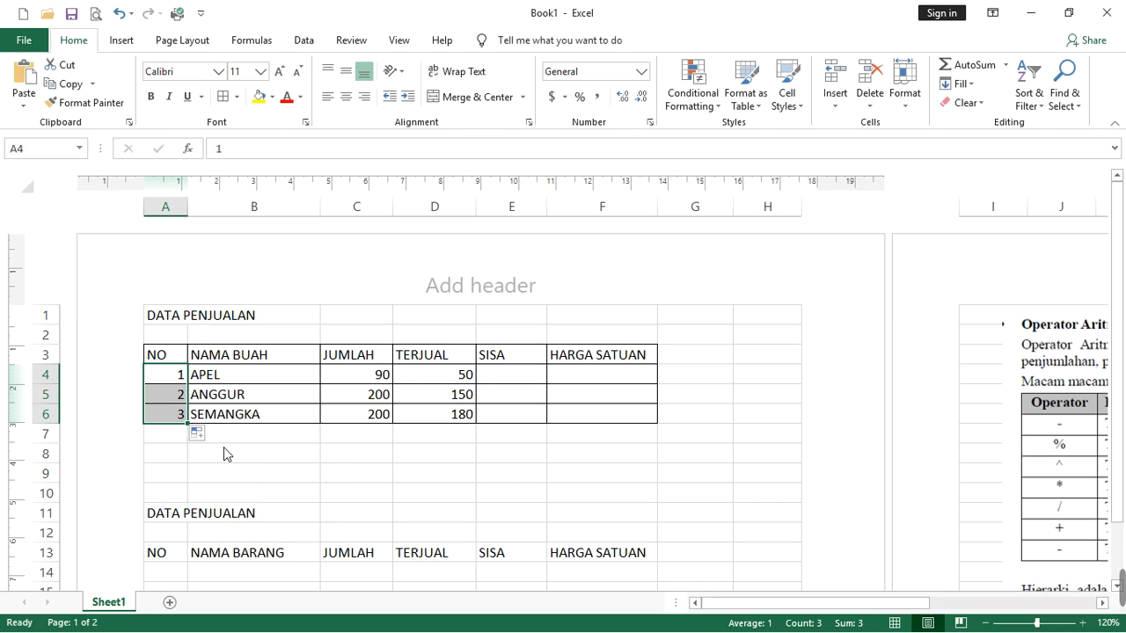
Center the row numbers in A4:A6 horizontally and align them to the middle vertically
{"action": "left_click", "coordinate": [350, 100]}
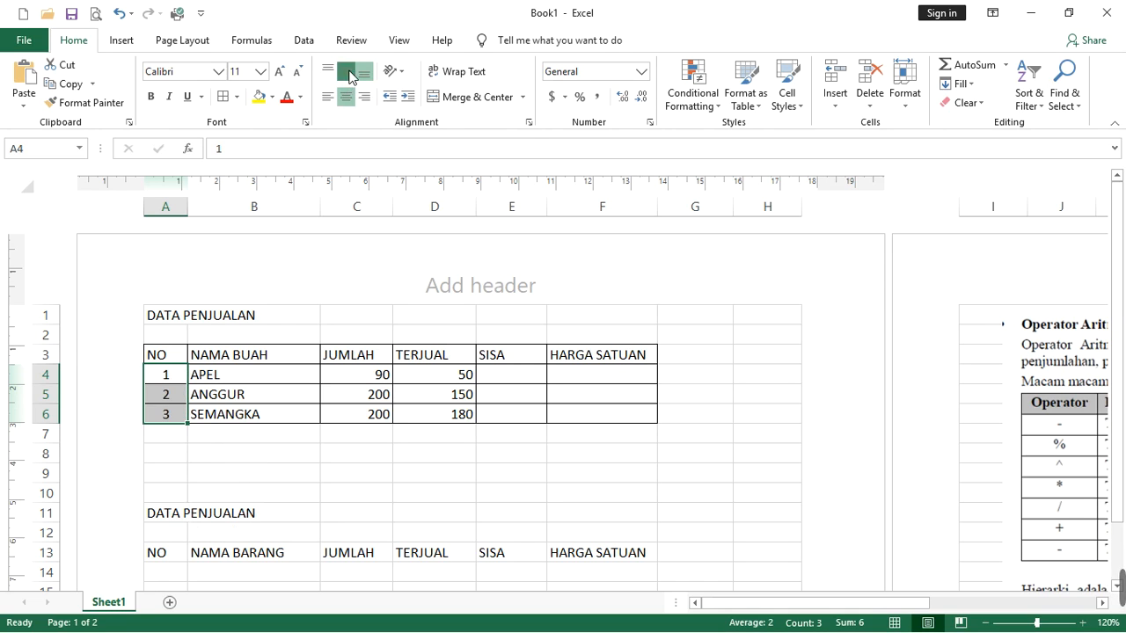
{"action": "left_click", "coordinate": [350, 77]}
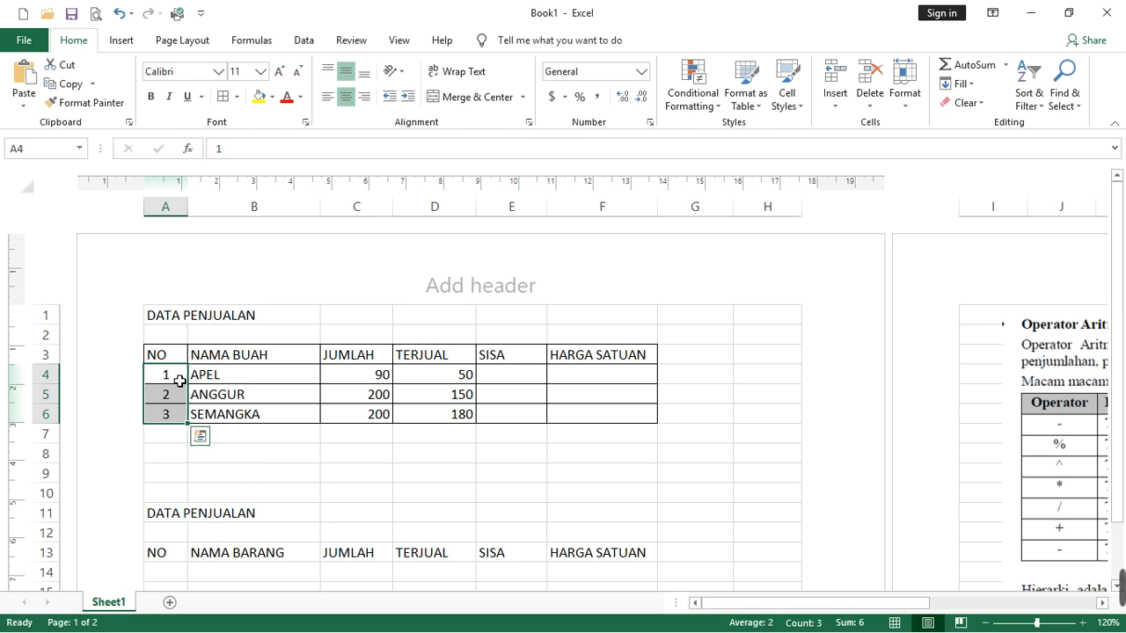
{"action": "left_click_drag", "start_coordinate": [179, 379], "coordinate": [177, 416]}
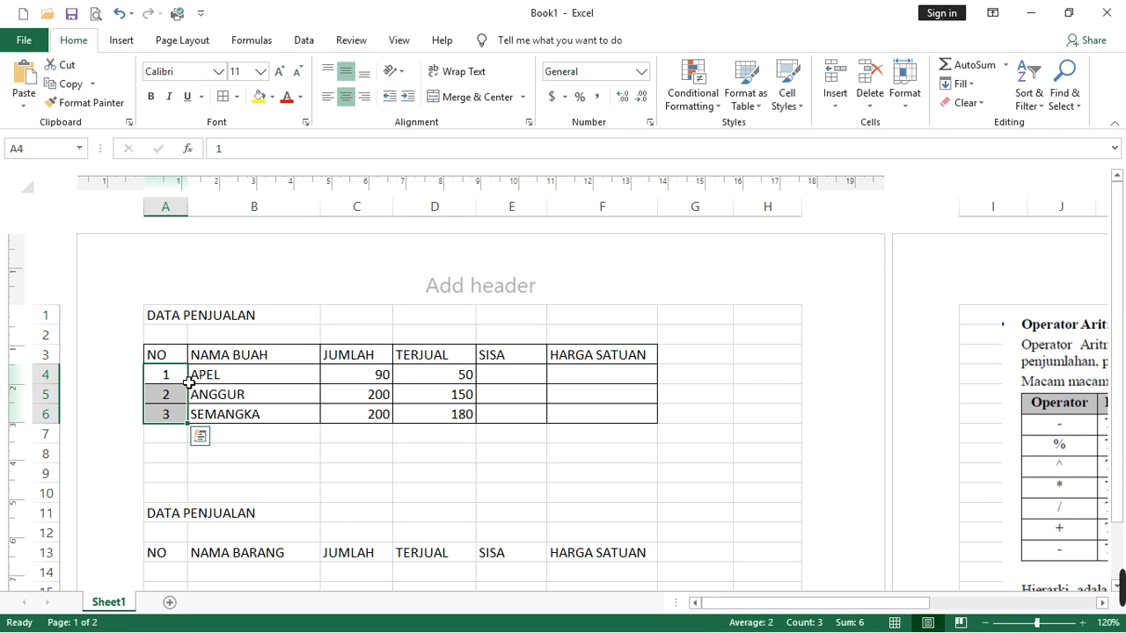
{"action": "left_click_drag", "start_coordinate": [186, 376], "coordinate": [176, 424]}
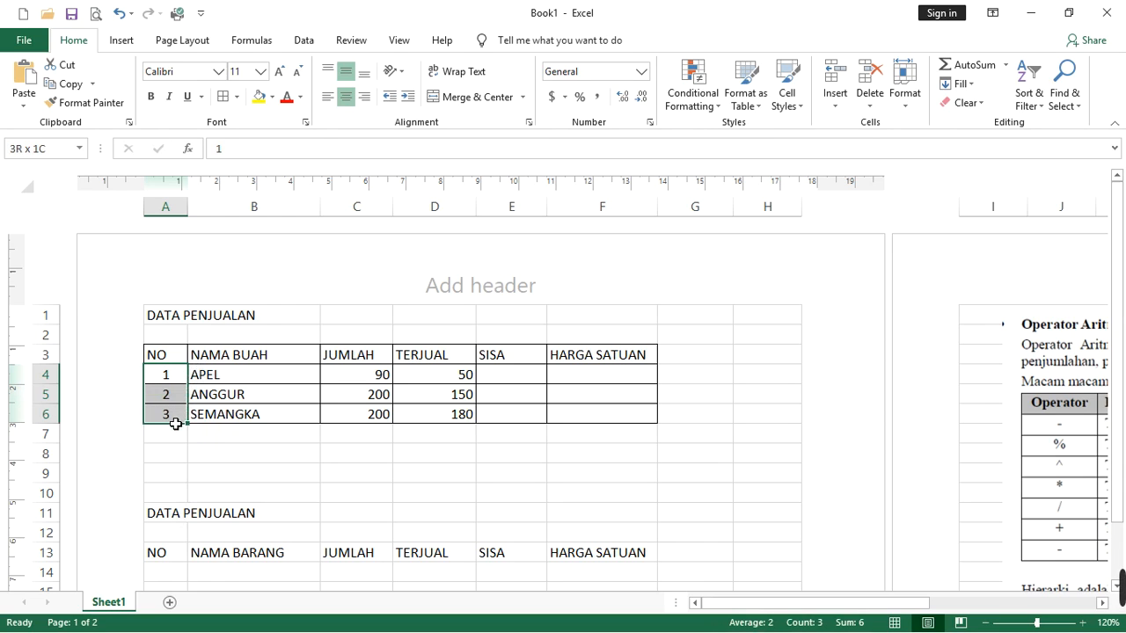
{"action": "left_click", "coordinate": [283, 451]}
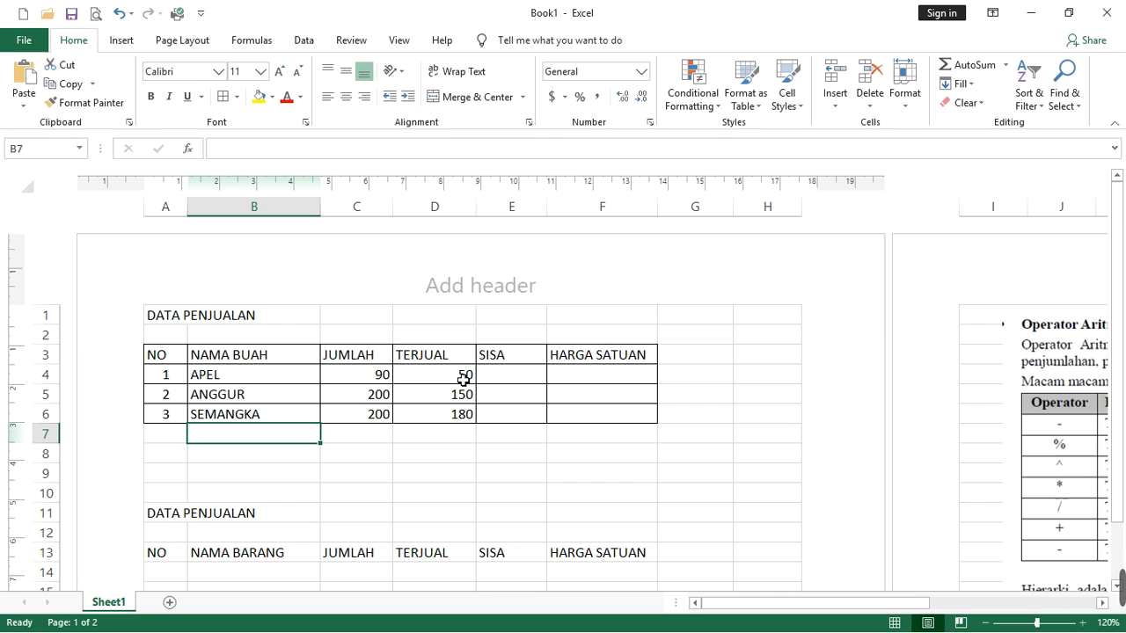
{"action": "left_click", "coordinate": [520, 382]}
{"action": "left_click", "coordinate": [537, 398]}
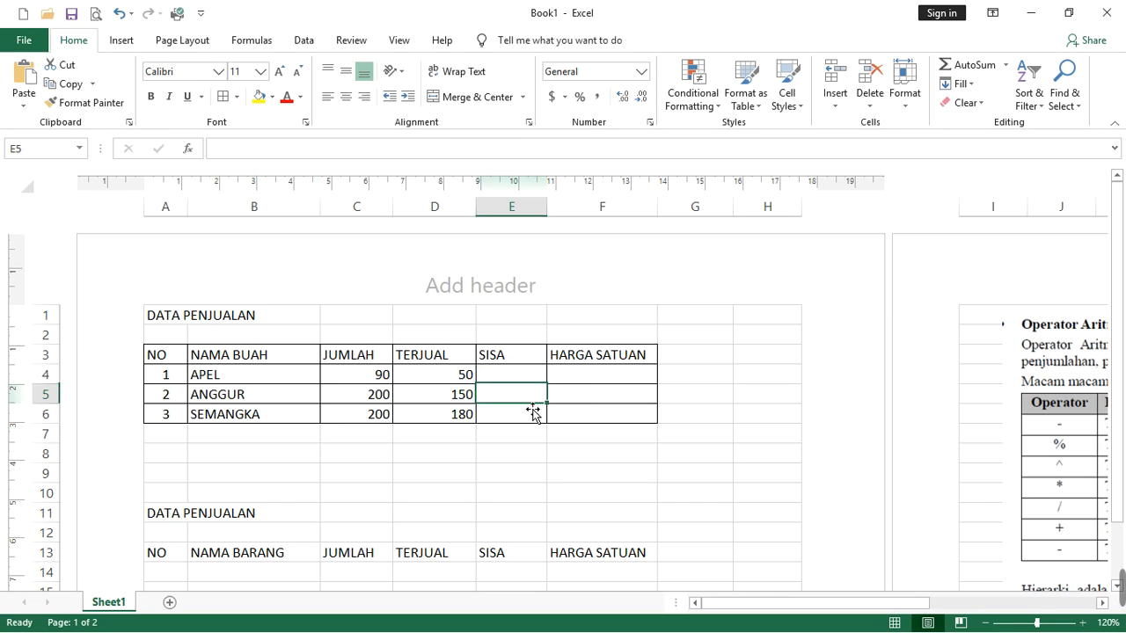
{"action": "left_click", "coordinate": [602, 379]}
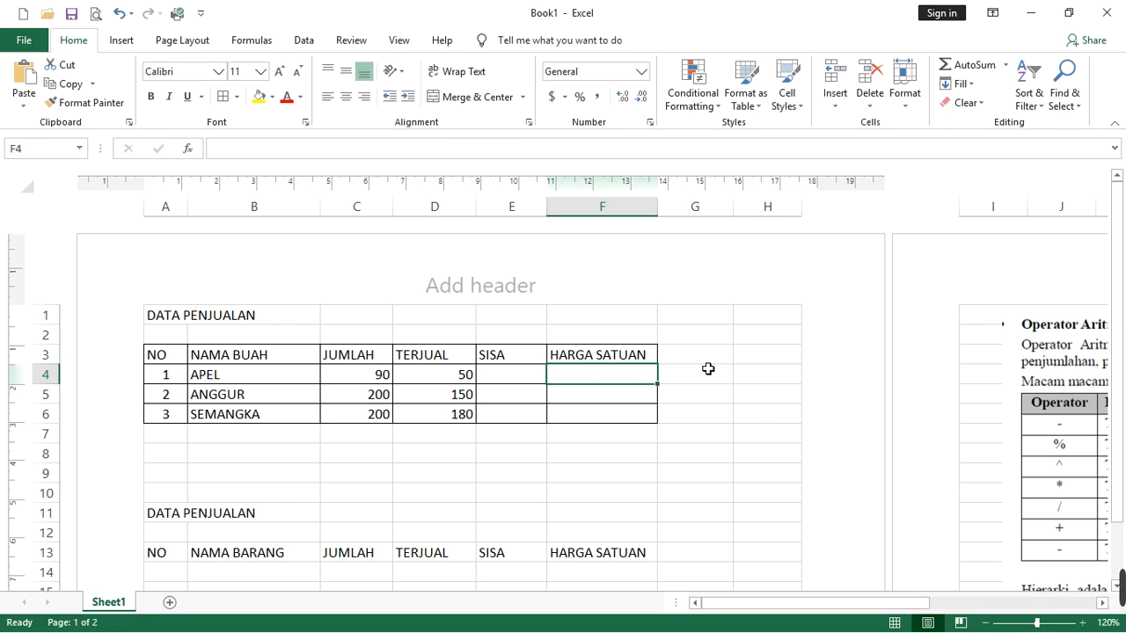
{"action": "left_click", "coordinate": [494, 379]}
{"action": "left_click", "coordinate": [515, 414]}
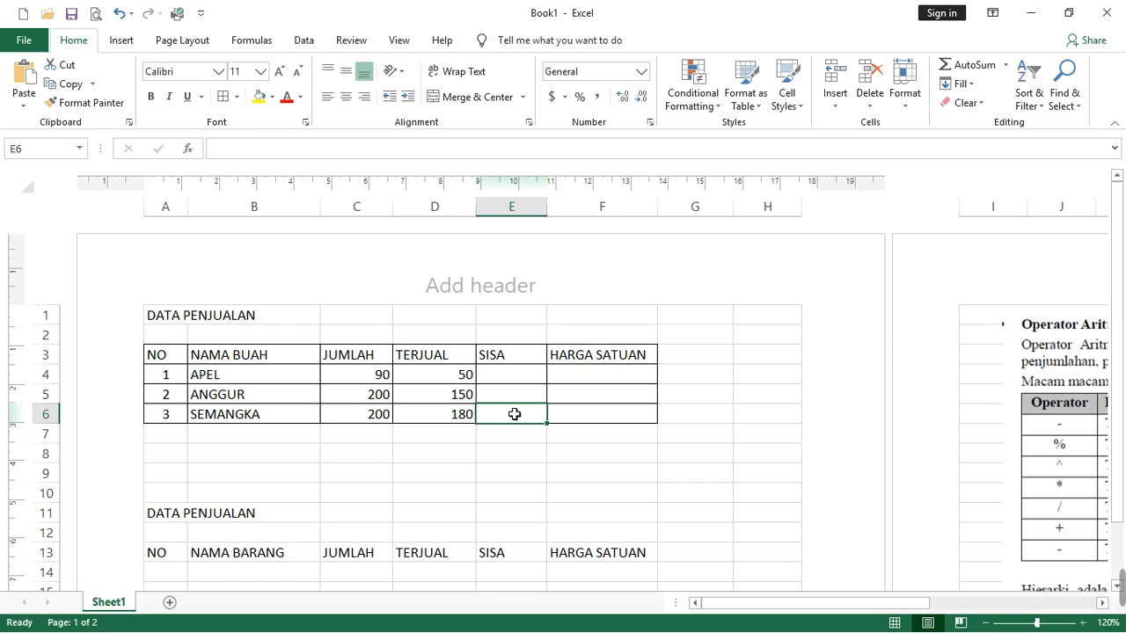
{"action": "left_click", "coordinate": [523, 379]}
Add the column heading Hasil Penjualah in G3 and widen column G to fit it
{"action": "left_click", "coordinate": [710, 357]}
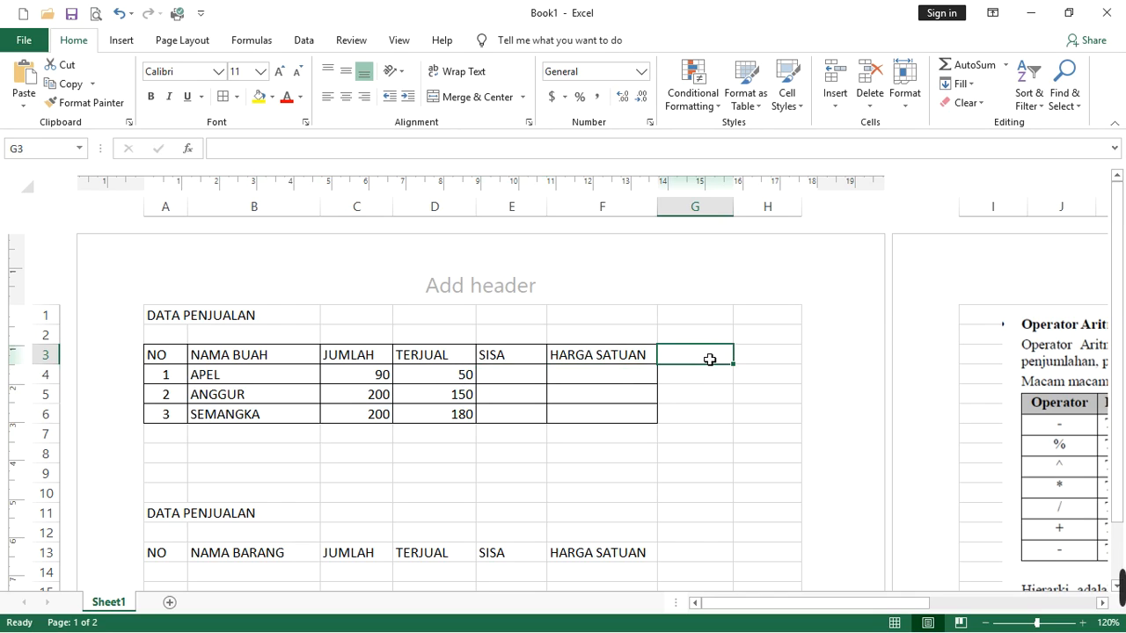
{"action": "type", "text": "Uang"}
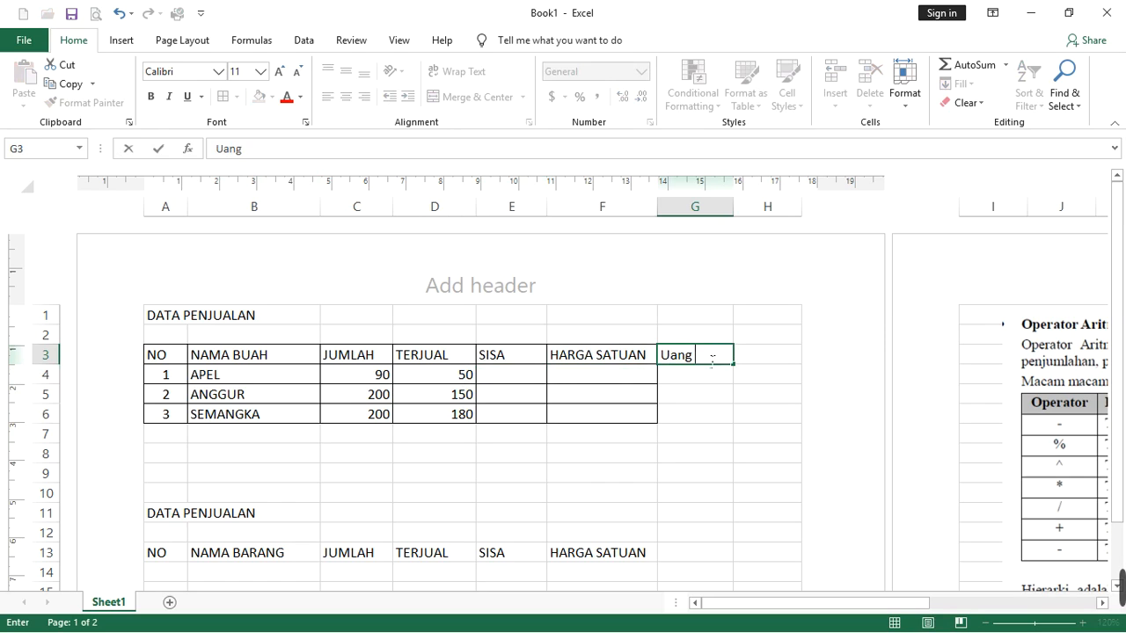
{"action": "key", "text": "BackSpace"}
{"action": "key", "text": "BackSpace"}
{"action": "key", "text": "BackSpace"}
{"action": "key", "text": "BackSpace"}
{"action": "type", "text": "Hasil PEnjualah"}
{"action": "key", "text": "Return"}
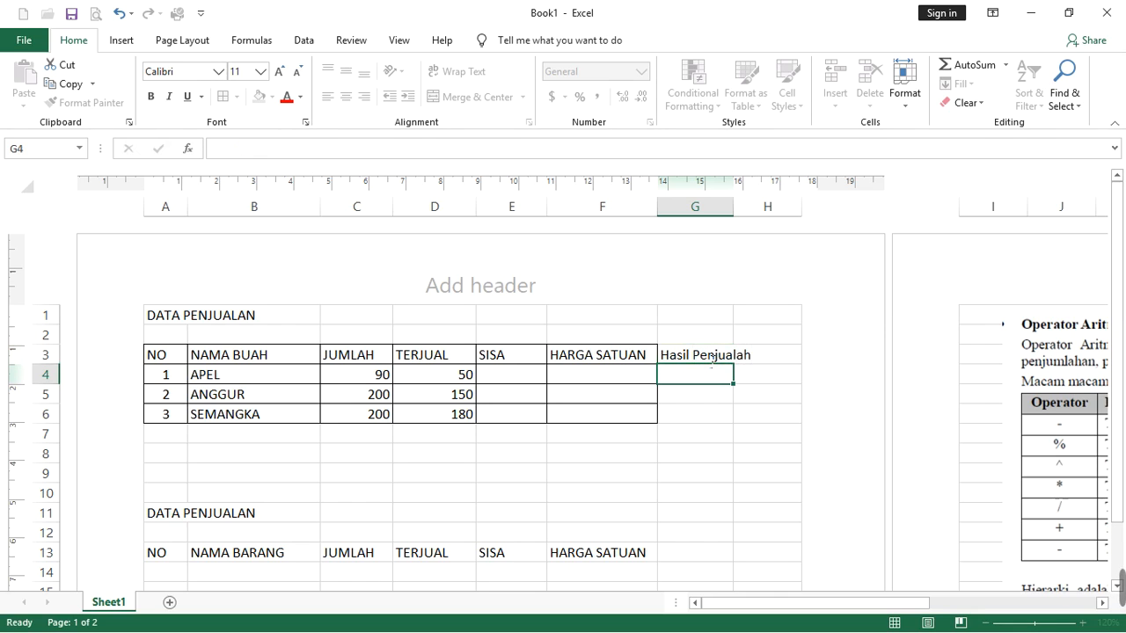
{"action": "left_click", "coordinate": [710, 356]}
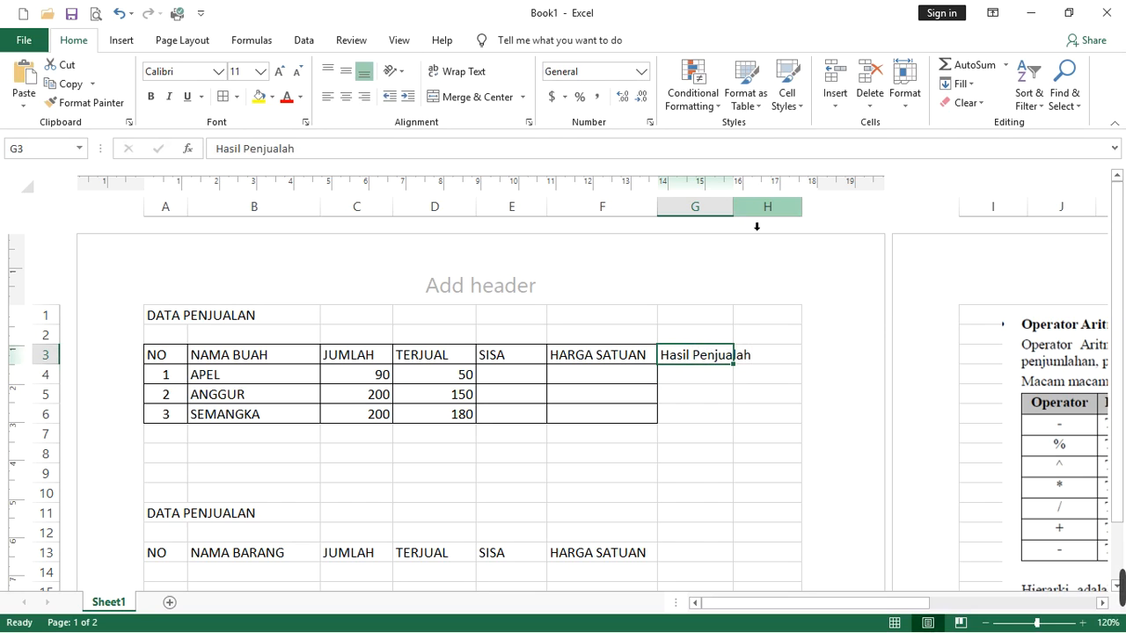
{"action": "left_click_drag", "start_coordinate": [733, 209], "coordinate": [763, 217]}
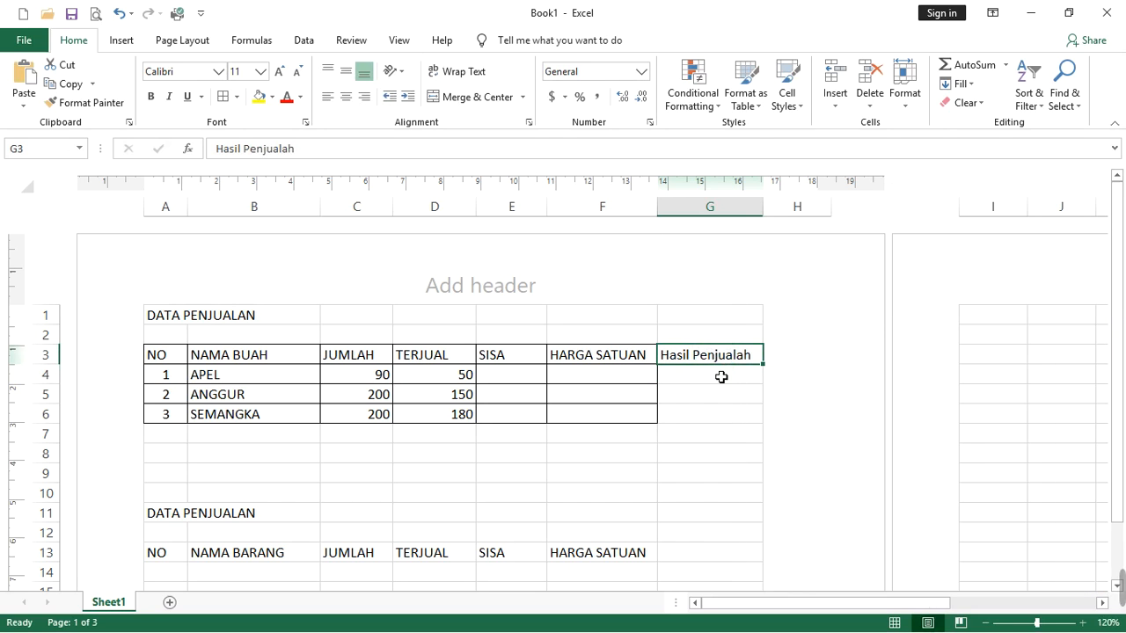
Extend the table borders to the Hasil Penjualah column, range G3:G6
{"action": "left_click_drag", "start_coordinate": [718, 373], "coordinate": [714, 415]}
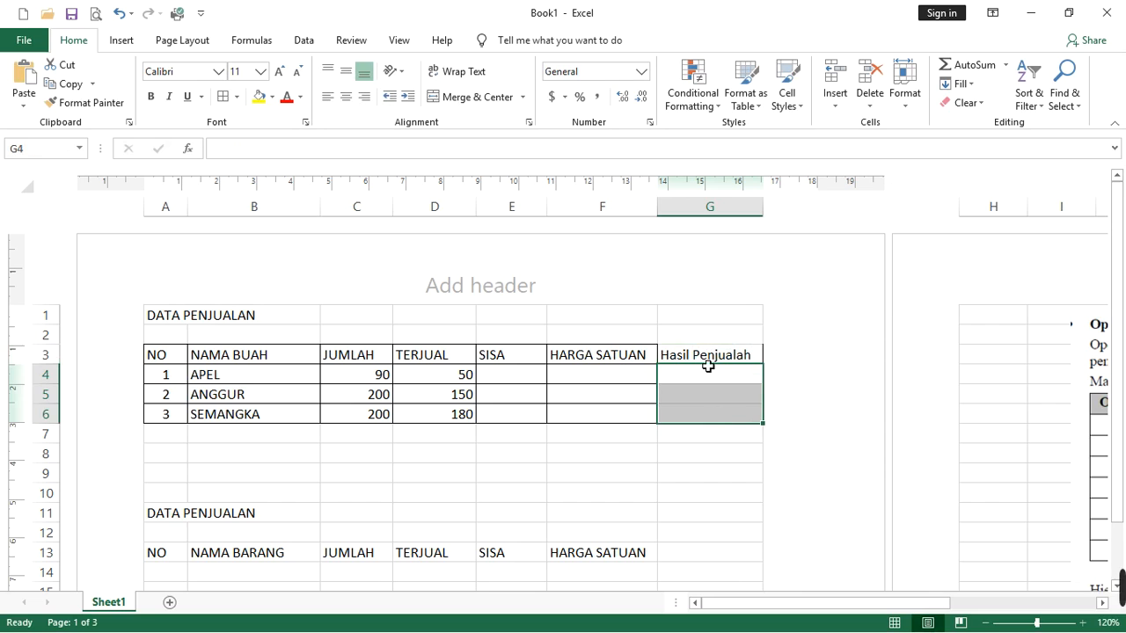
{"action": "left_click_drag", "start_coordinate": [709, 356], "coordinate": [718, 420]}
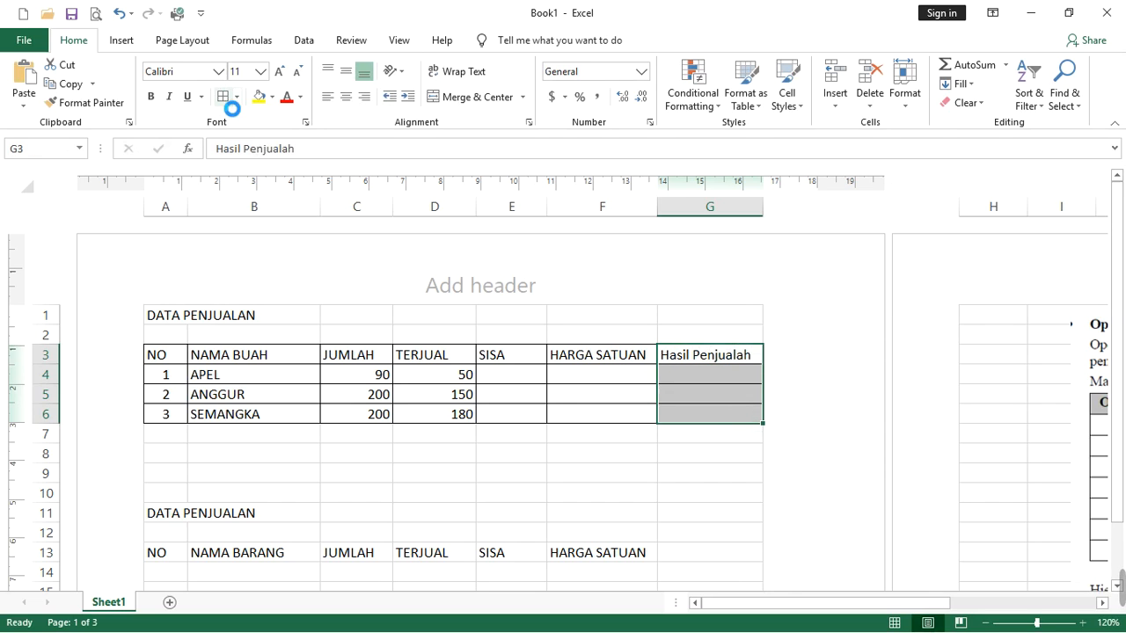
{"action": "left_click", "coordinate": [525, 383]}
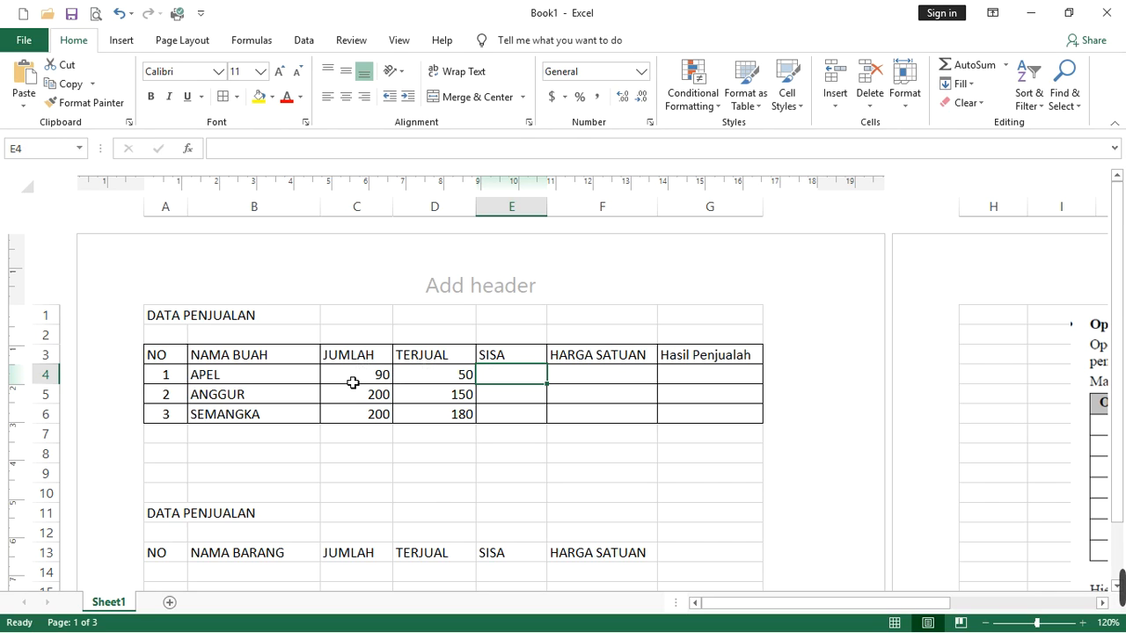
Calculate the SISA value for APEL in E4 with the formula =C4-D4
{"action": "left_click", "coordinate": [517, 416]}
{"action": "left_click", "coordinate": [518, 379]}
{"action": "type", "text": "="}
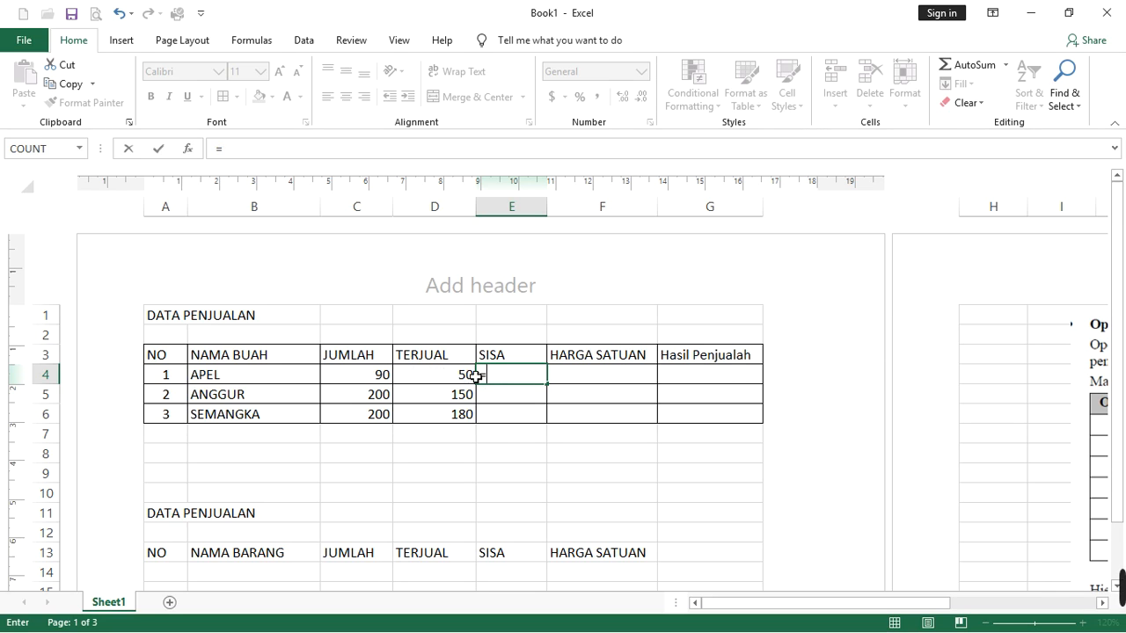
{"action": "left_click", "coordinate": [353, 380]}
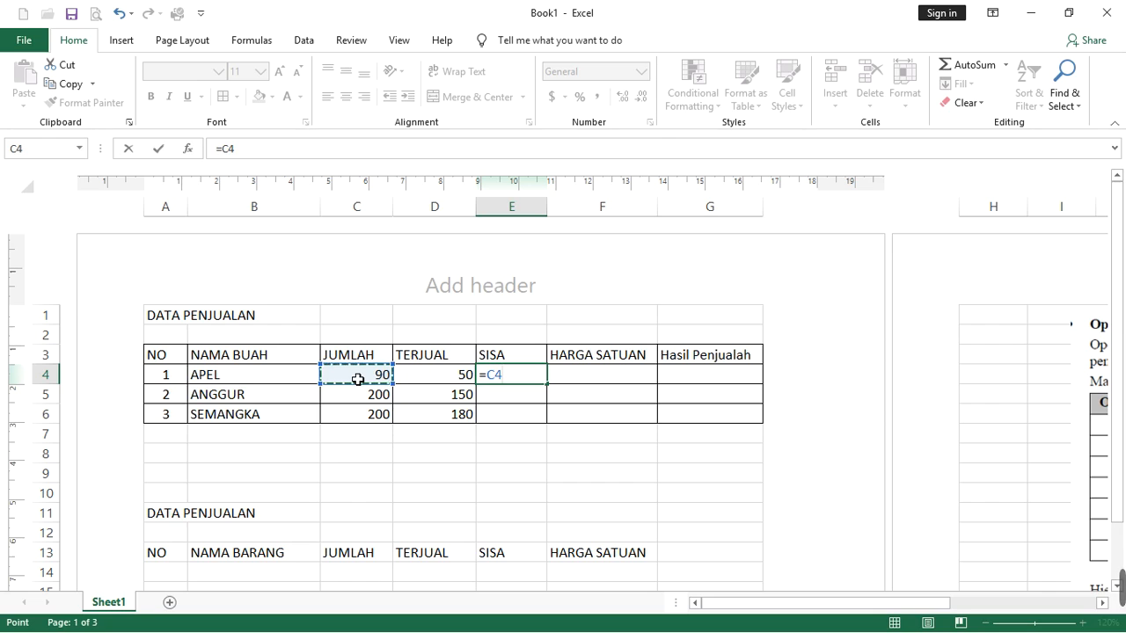
{"action": "type", "text": "-"}
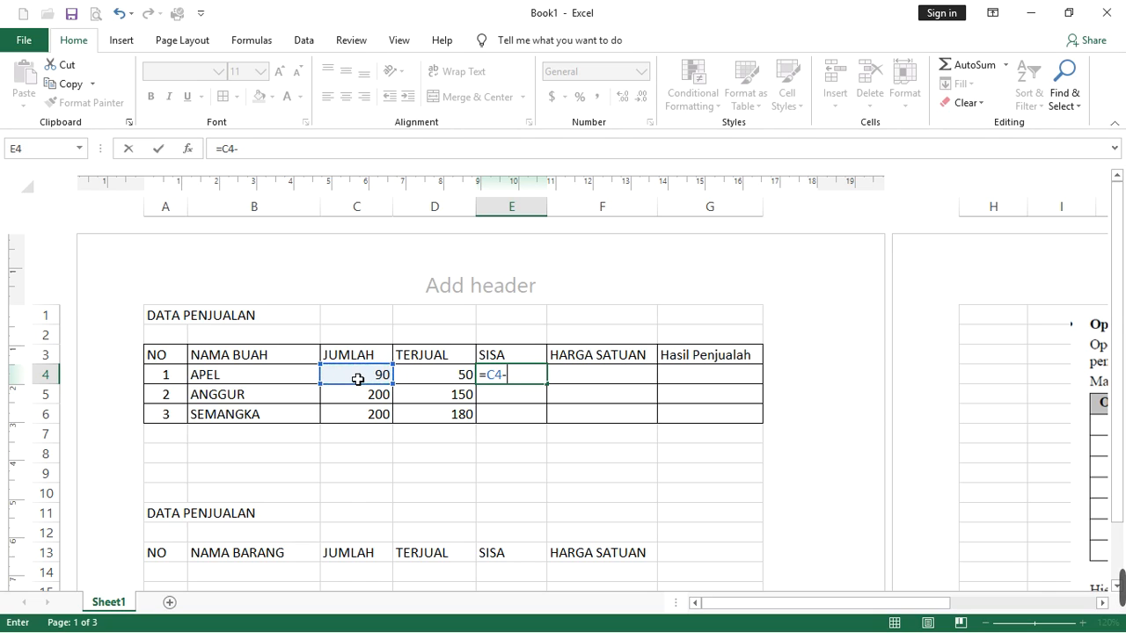
{"action": "left_click", "coordinate": [440, 379]}
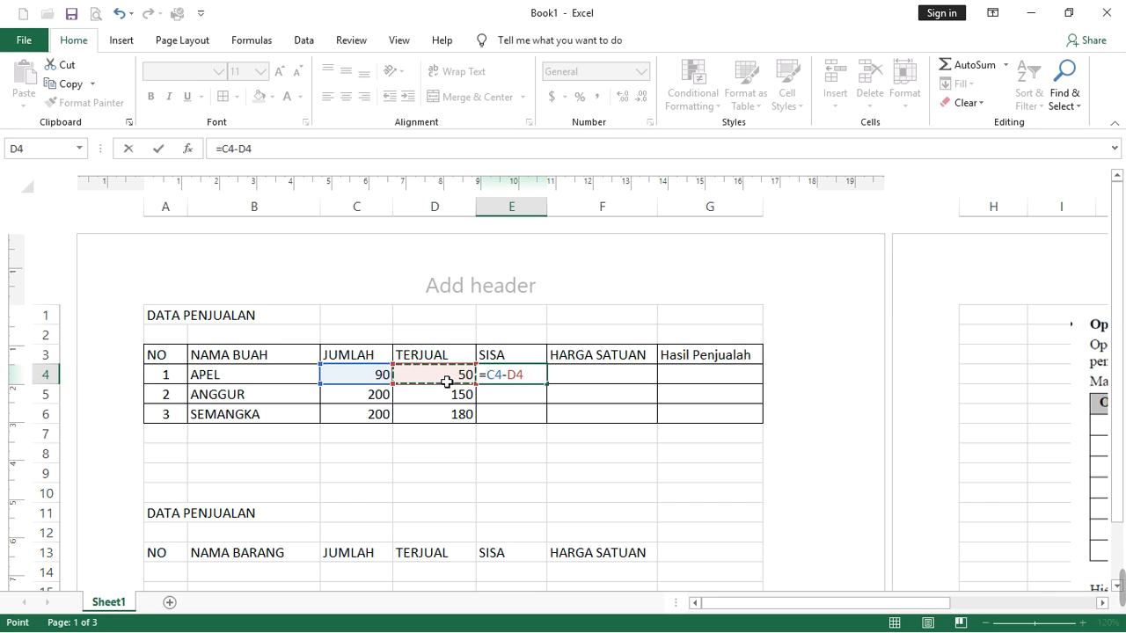
{"action": "key", "text": "Return"}
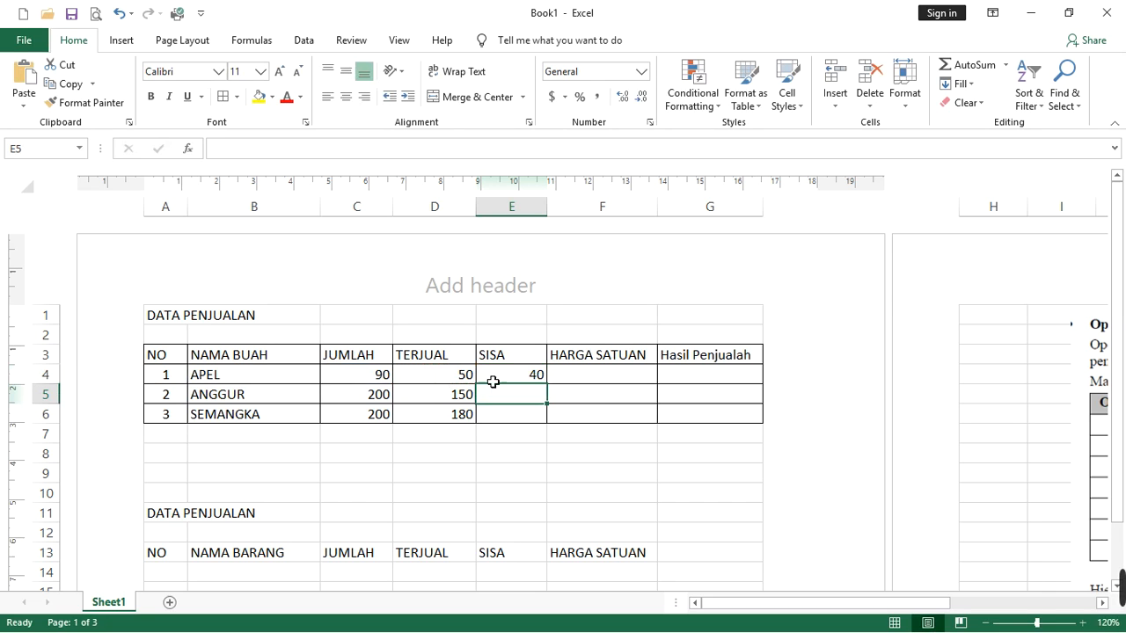
Fill the SISA formula from E4 down to E6 for ANGGUR and SEMANGKA
{"action": "left_click", "coordinate": [528, 380]}
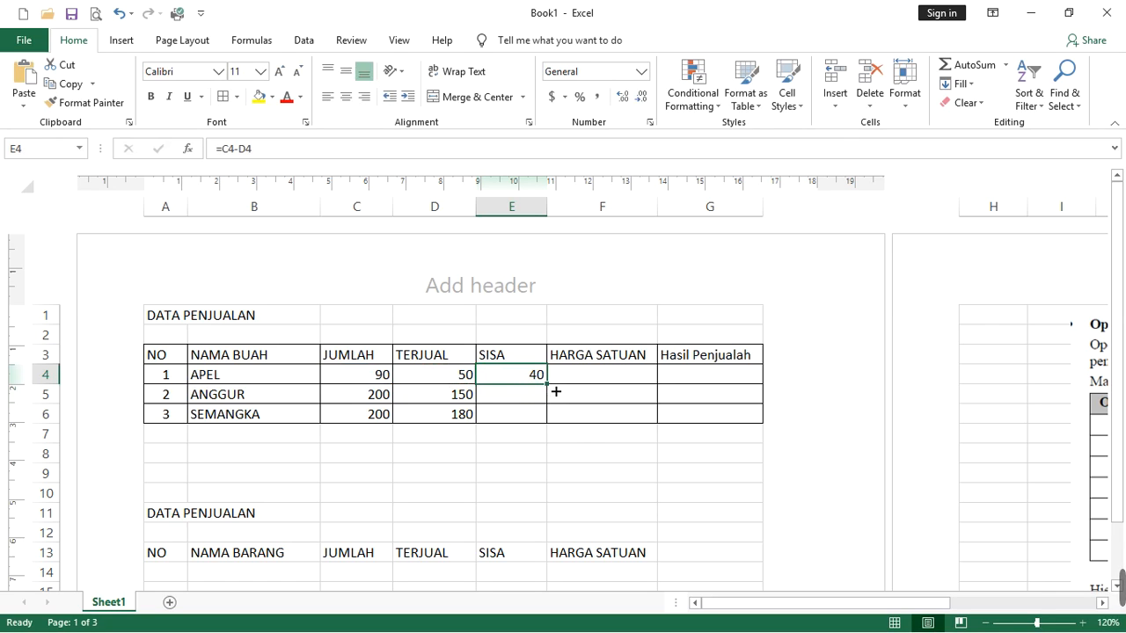
{"action": "left_click_drag", "start_coordinate": [554, 391], "coordinate": [547, 431]}
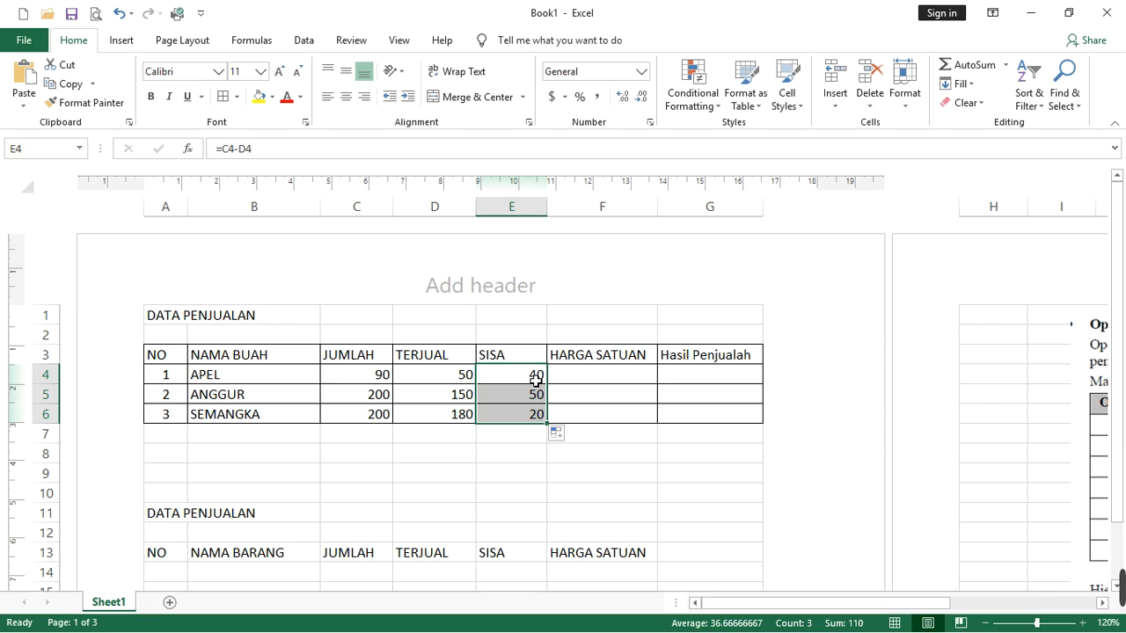
{"action": "left_click", "coordinate": [552, 449]}
{"action": "left_click", "coordinate": [604, 379]}
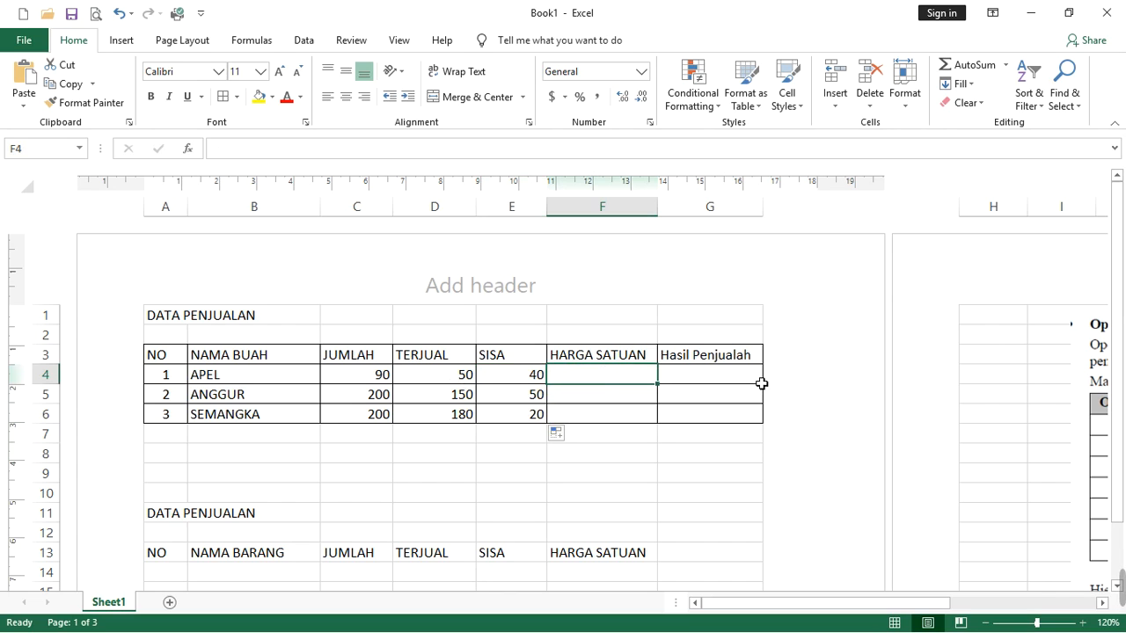
Enter the HARGA SATUAN prices in F4:F6: 30000 for APEL, 50000 for ANGGUR and 20000 for SEMANGKA
{"action": "type", "text": "3"}
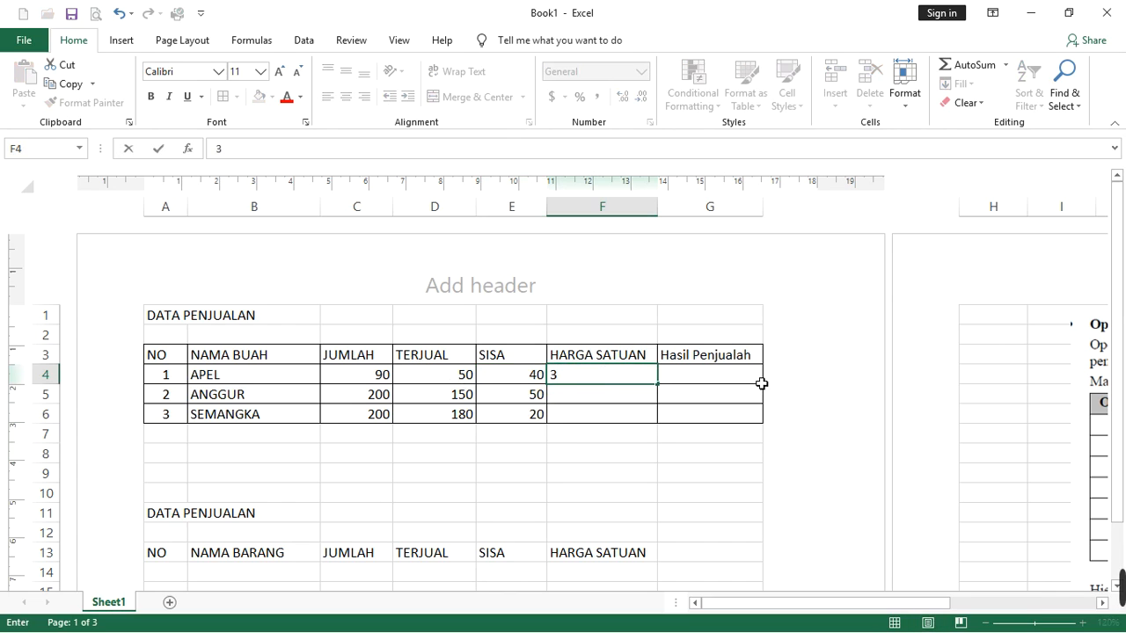
{"action": "type", "text": "0000"}
{"action": "key", "text": "Return"}
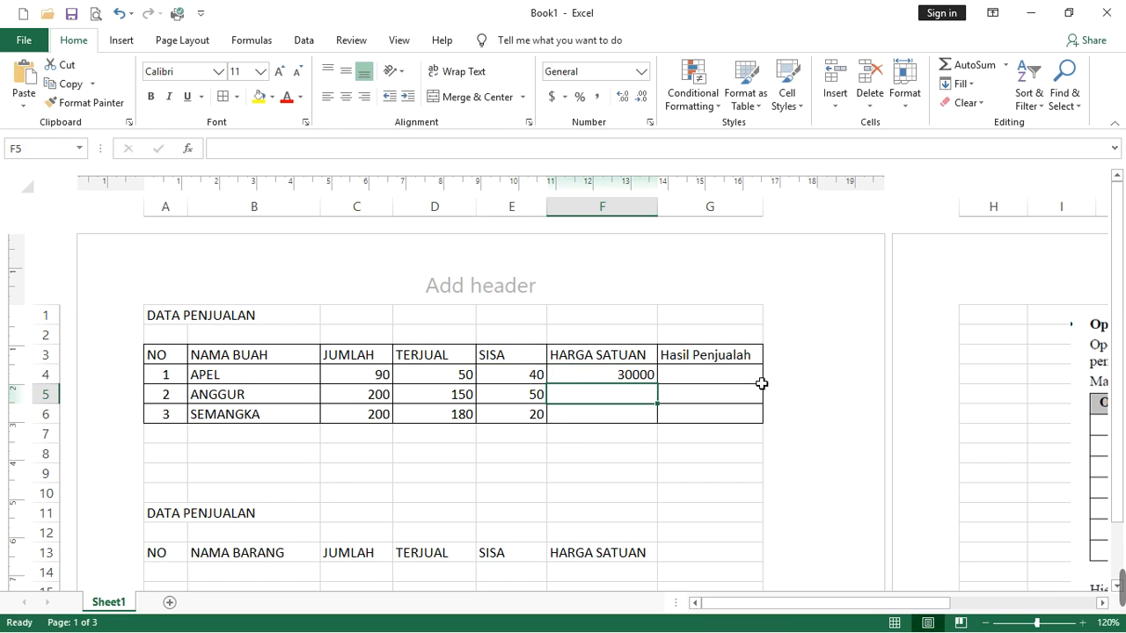
{"action": "type", "text": "50000"}
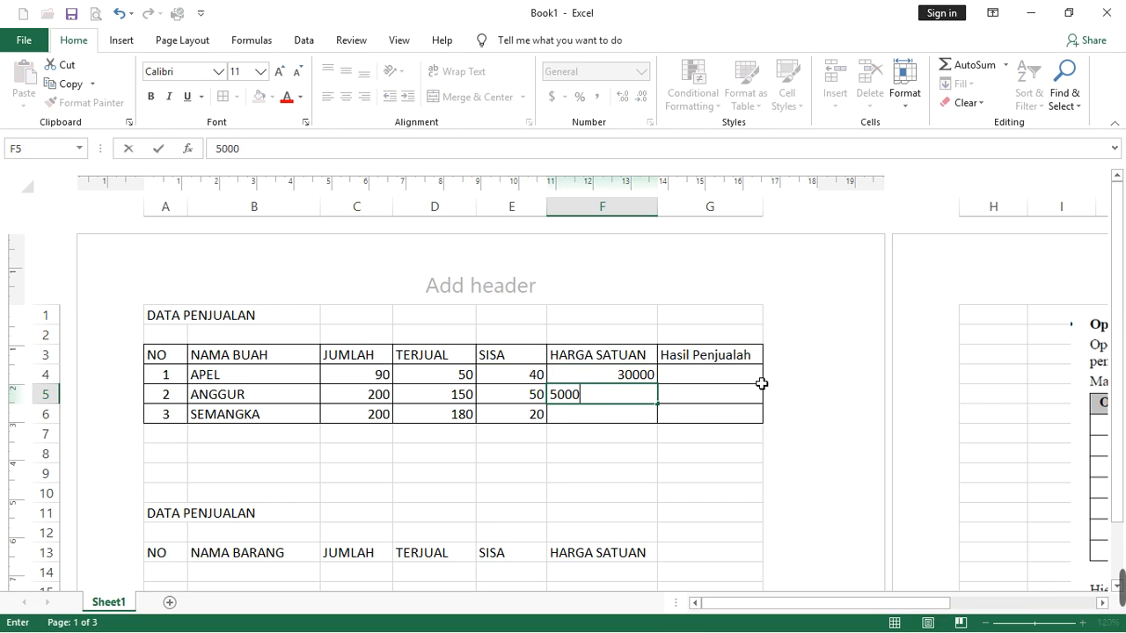
{"action": "key", "text": "Return"}
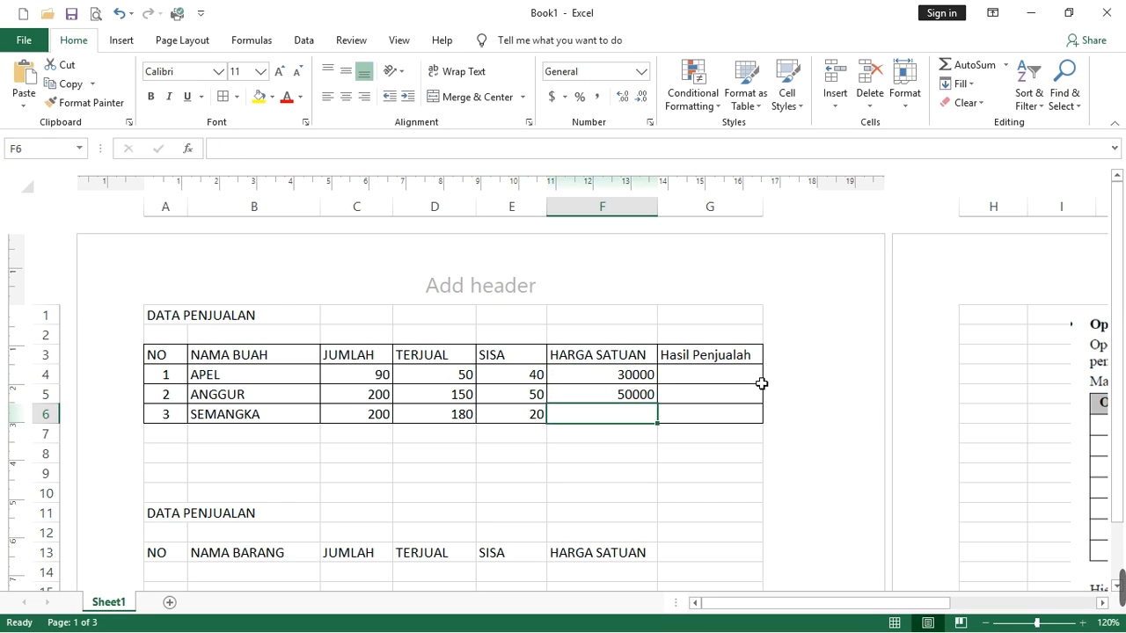
{"action": "type", "text": "20000"}
{"action": "key", "text": "Return"}
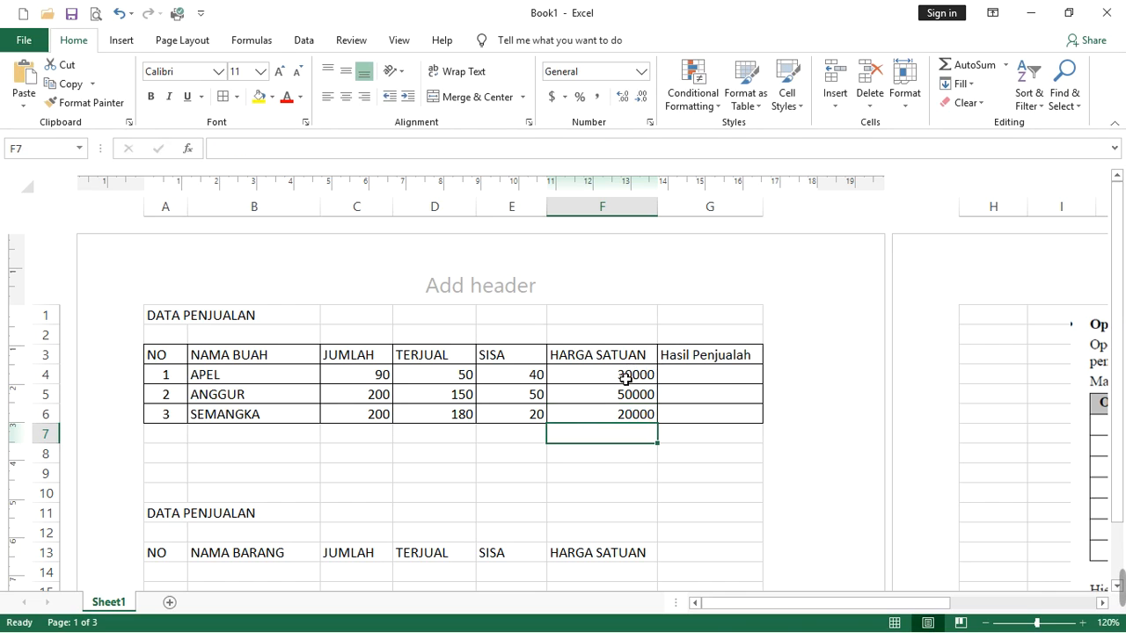
{"action": "left_click_drag", "start_coordinate": [625, 378], "coordinate": [623, 416]}
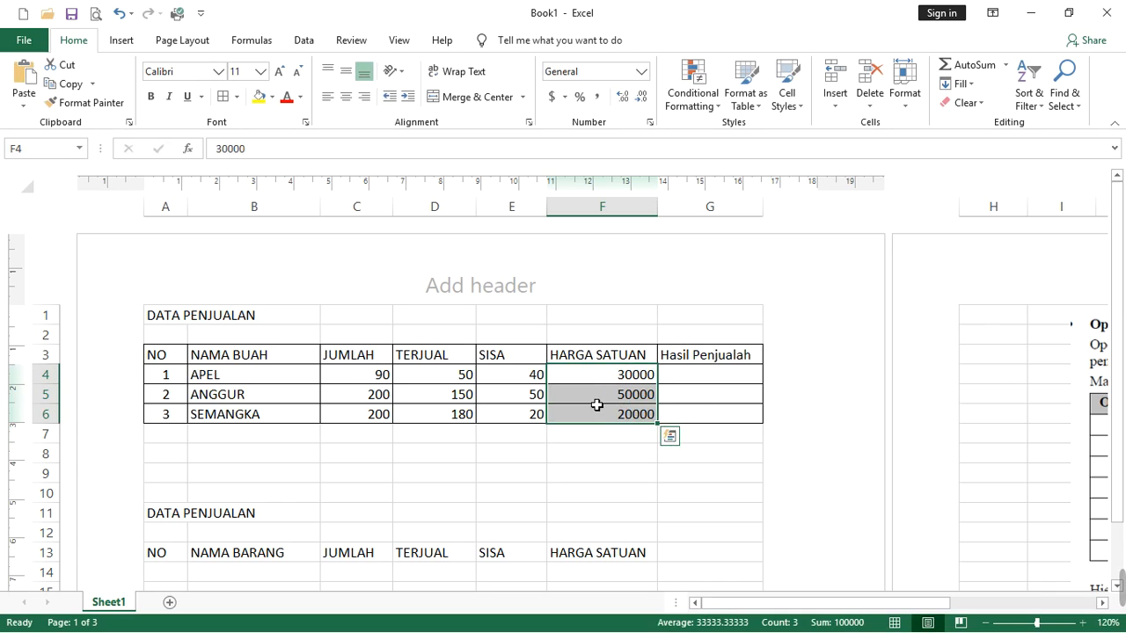
{"action": "left_click", "coordinate": [633, 376]}
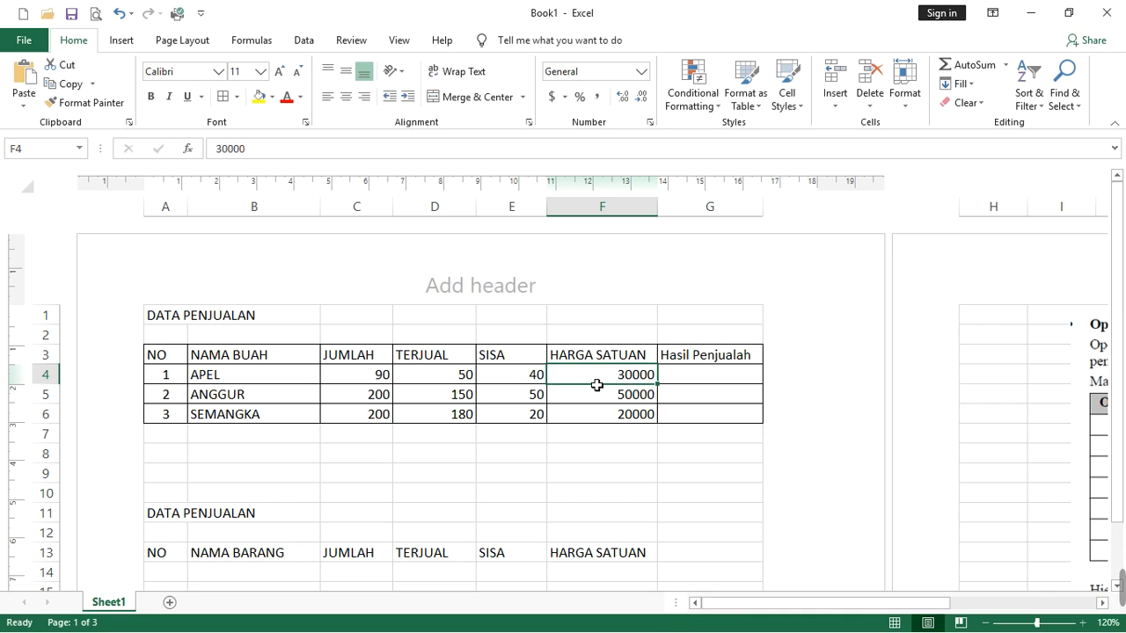
Calculate the Hasil Penjualah value for APEL in G4 with the formula =D4*F4
{"action": "left_click", "coordinate": [695, 379]}
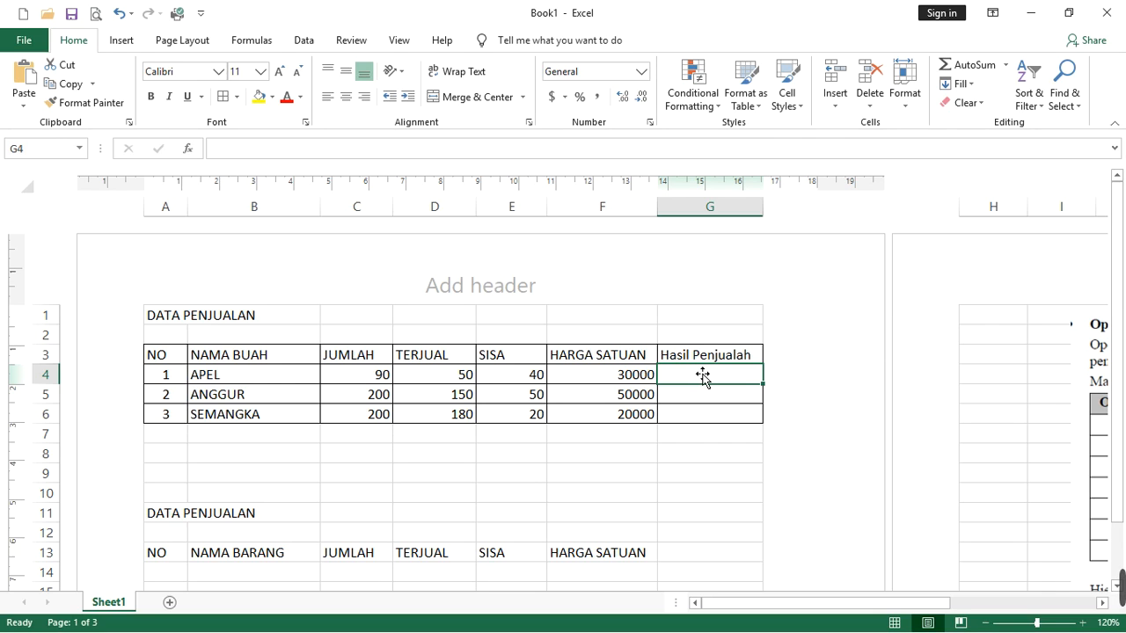
{"action": "type", "text": "="}
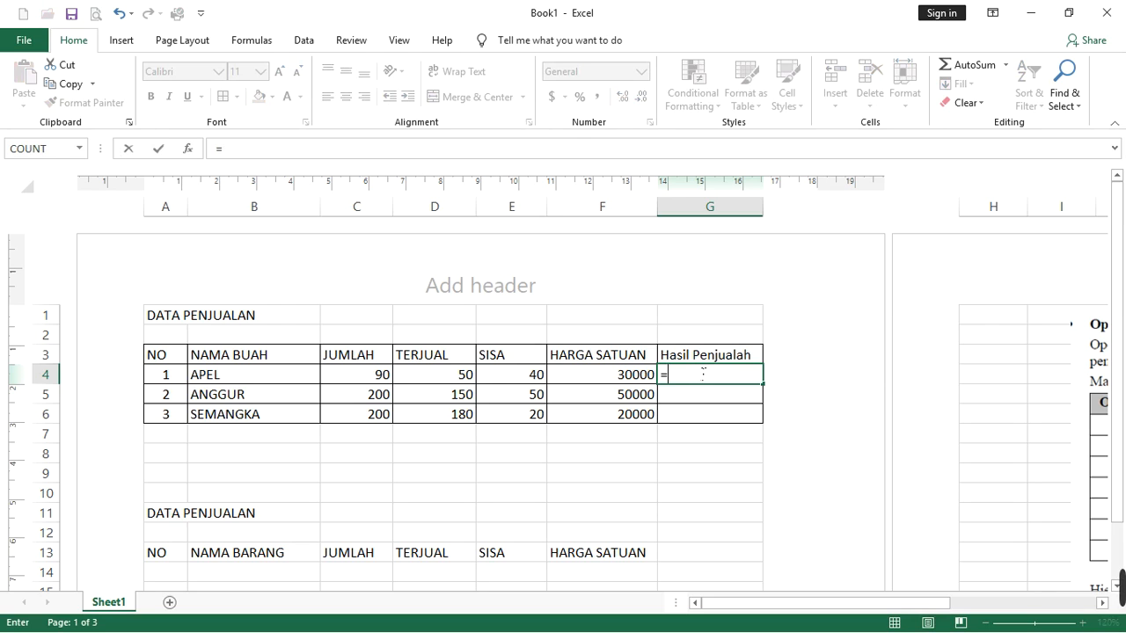
{"action": "left_click", "coordinate": [431, 384]}
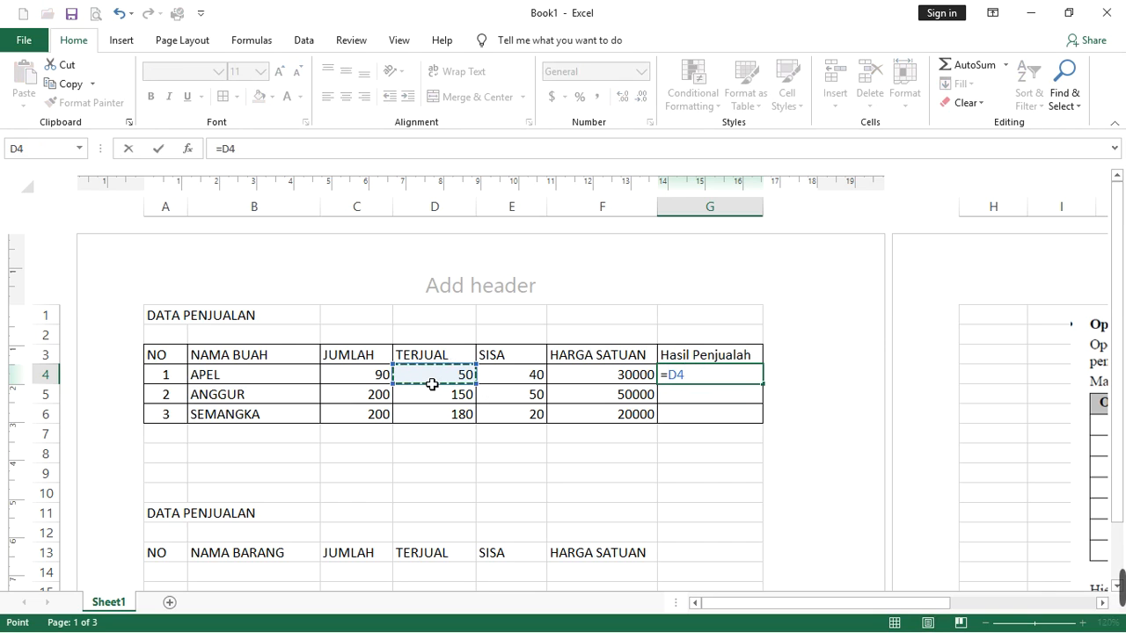
{"action": "type", "text": "*"}
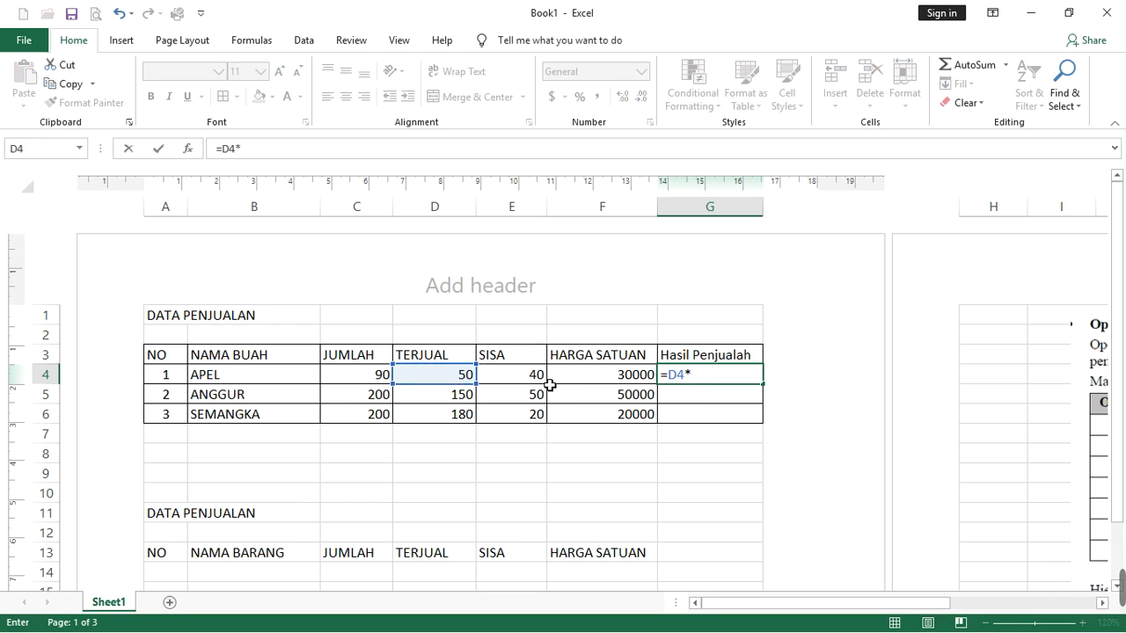
{"action": "left_click", "coordinate": [611, 378]}
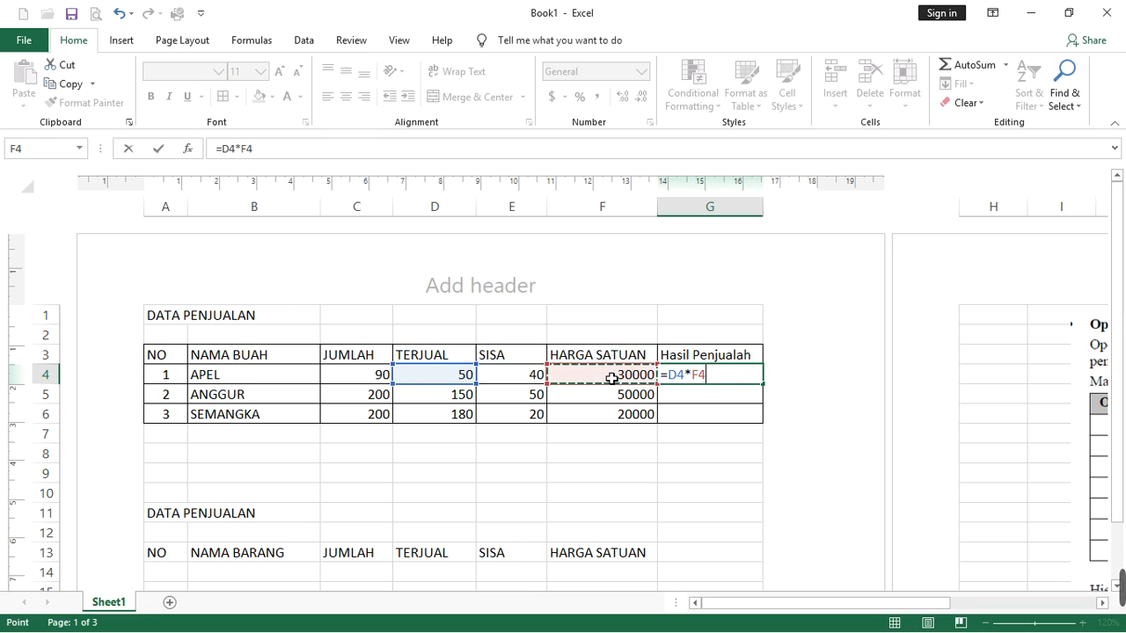
{"action": "key", "text": "Return"}
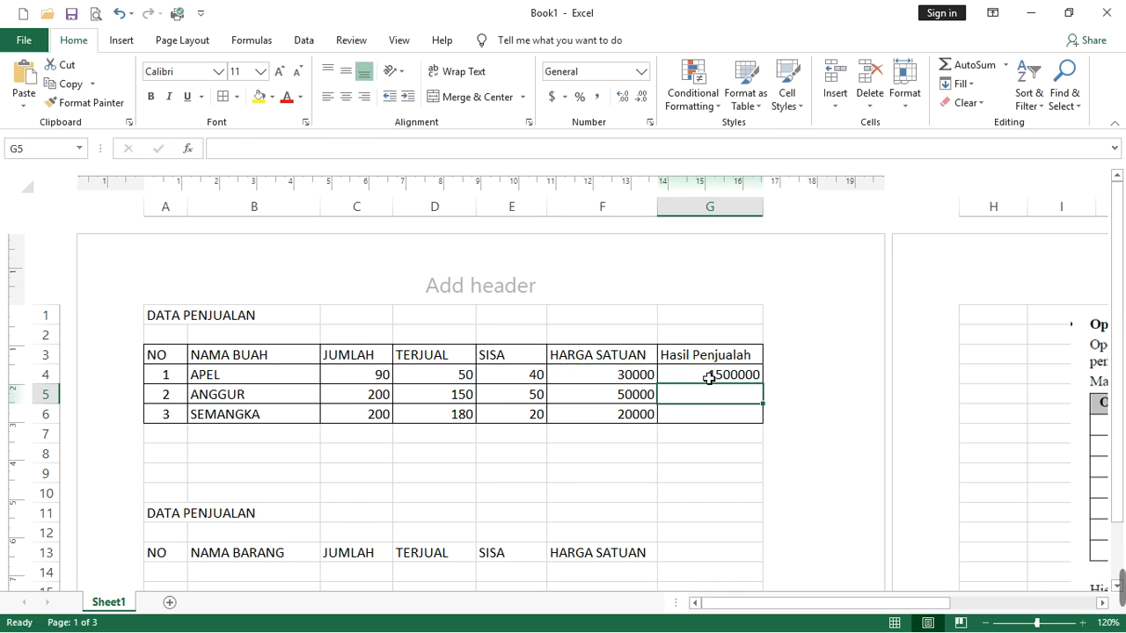
Fill the Hasil Penjualah formula from G4 down to G6 for ANGGUR and SEMANGKA
{"action": "left_click", "coordinate": [709, 376]}
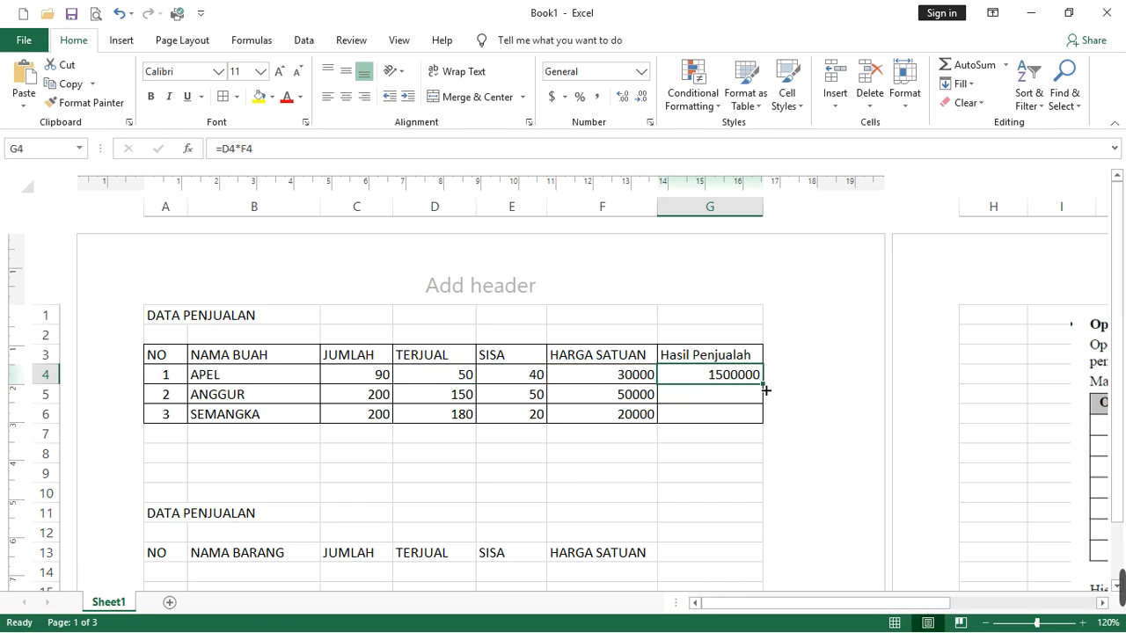
{"action": "left_click_drag", "start_coordinate": [765, 389], "coordinate": [763, 430]}
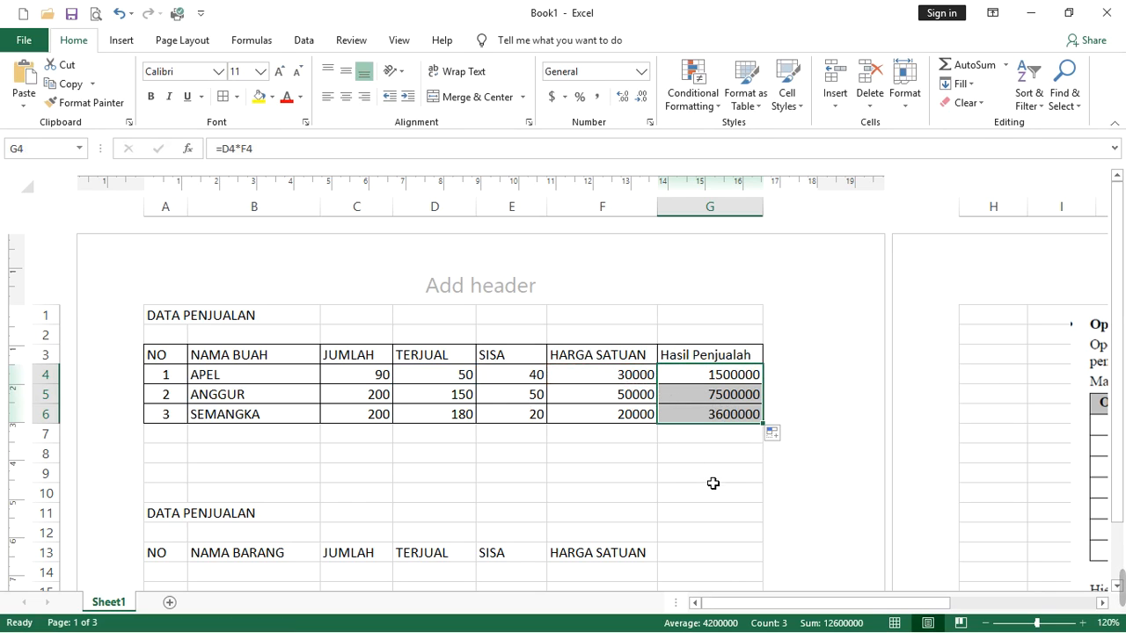
{"action": "left_click", "coordinate": [701, 380]}
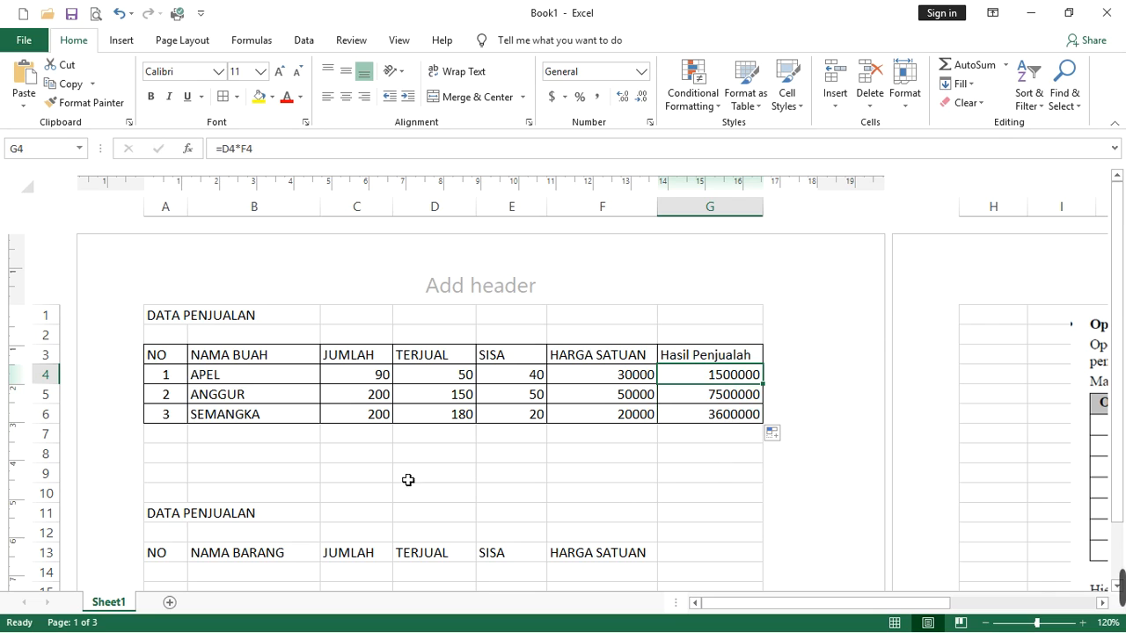
Total the Hasil Penjualah values in G7 with the addition formula =G4+G5+G6
{"action": "left_click", "coordinate": [591, 442]}
{"action": "left_click", "coordinate": [716, 438]}
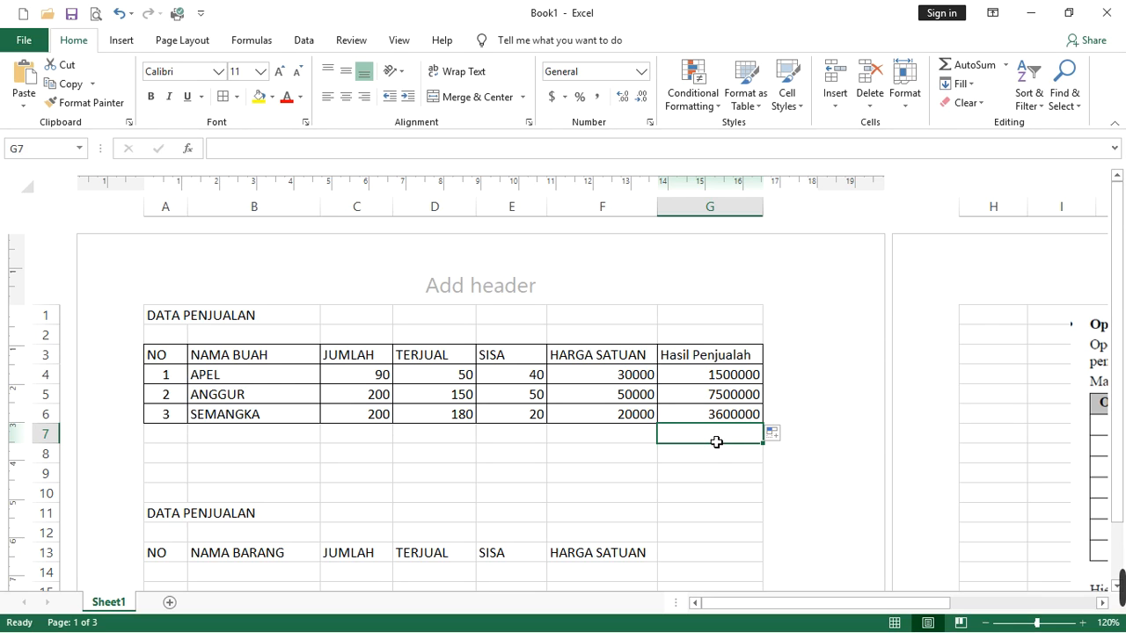
{"action": "type", "text": "="}
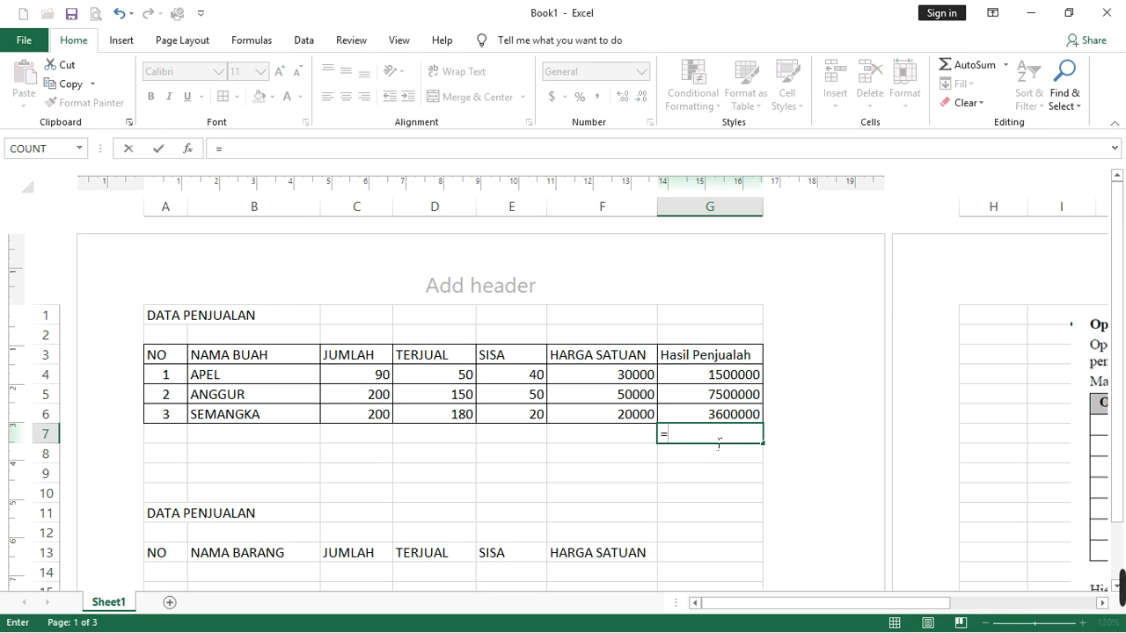
{"action": "left_click", "coordinate": [721, 377]}
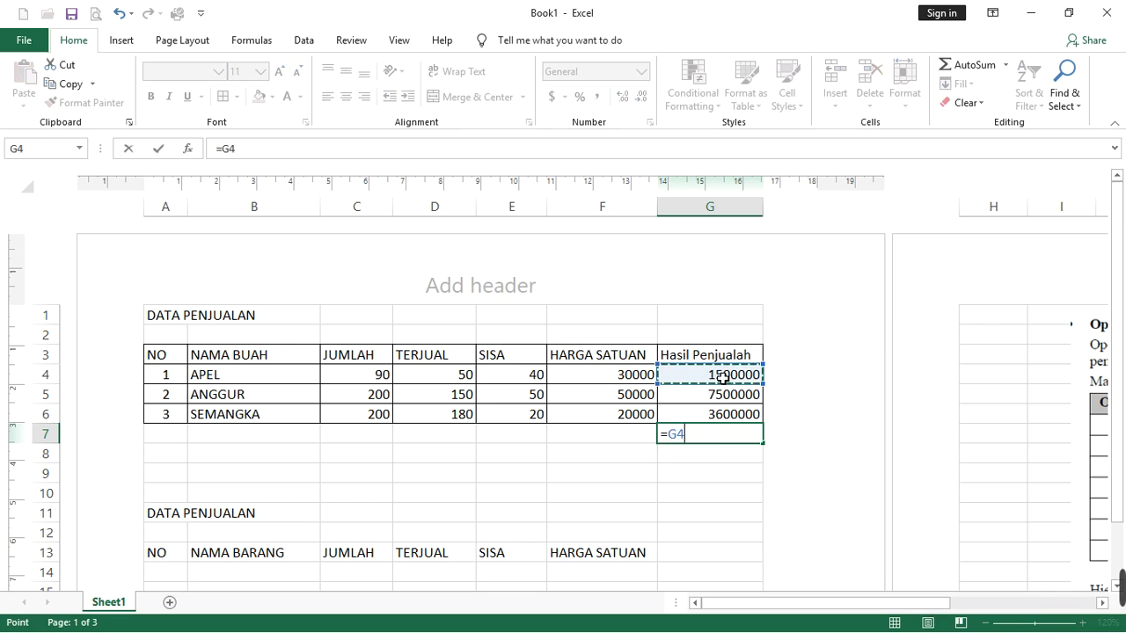
{"action": "type", "text": "+"}
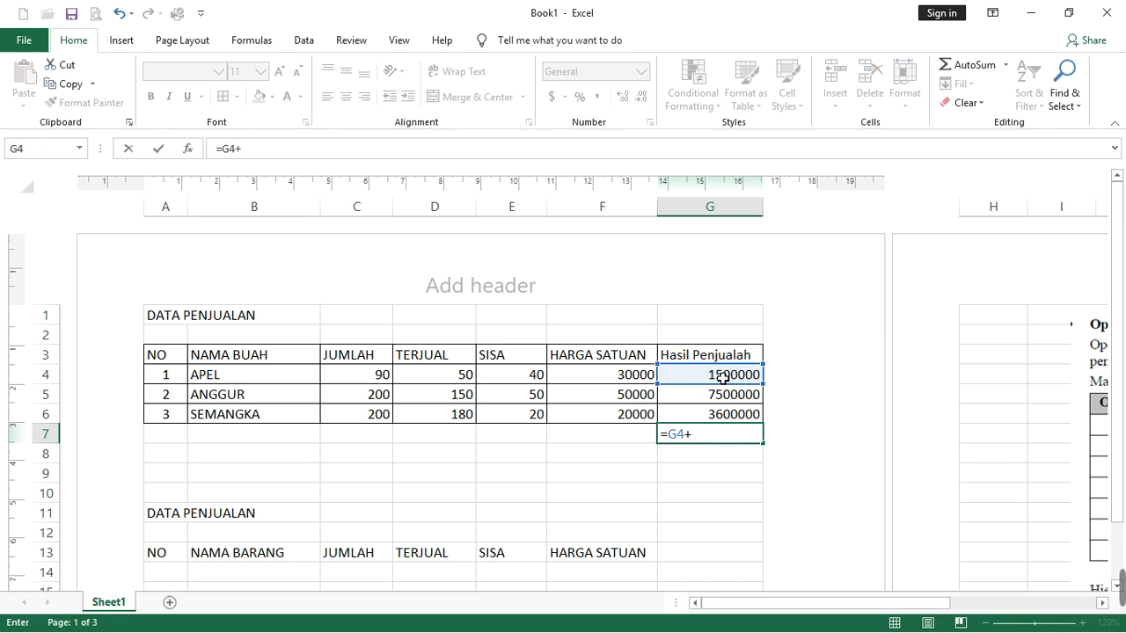
{"action": "left_click", "coordinate": [741, 402]}
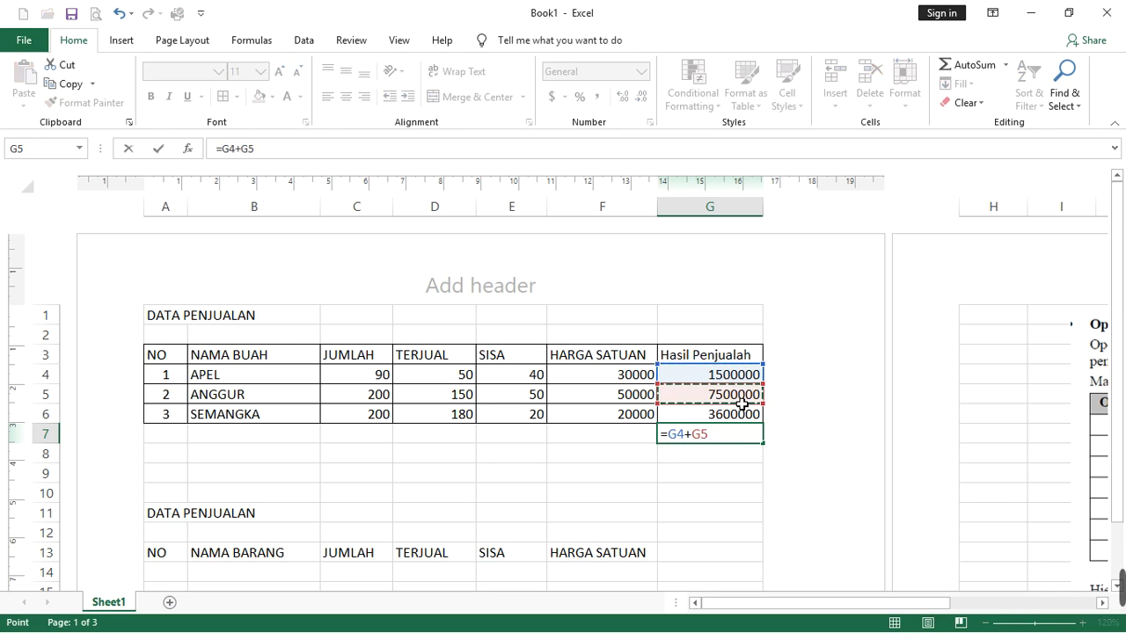
{"action": "type", "text": "+"}
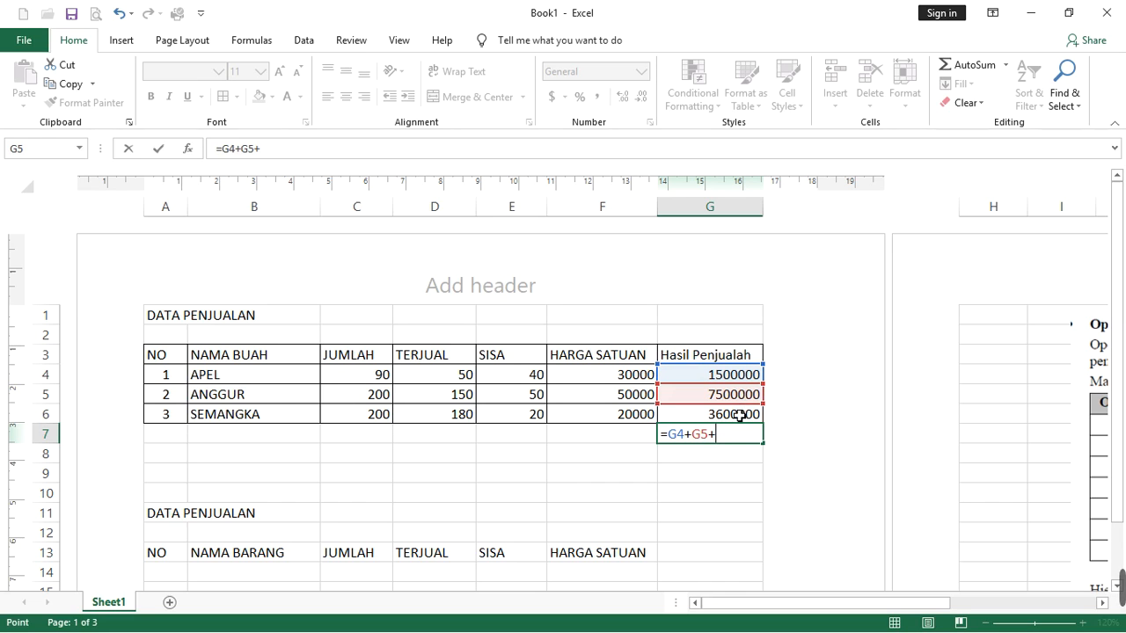
{"action": "left_click", "coordinate": [740, 415]}
{"action": "key", "text": "Return"}
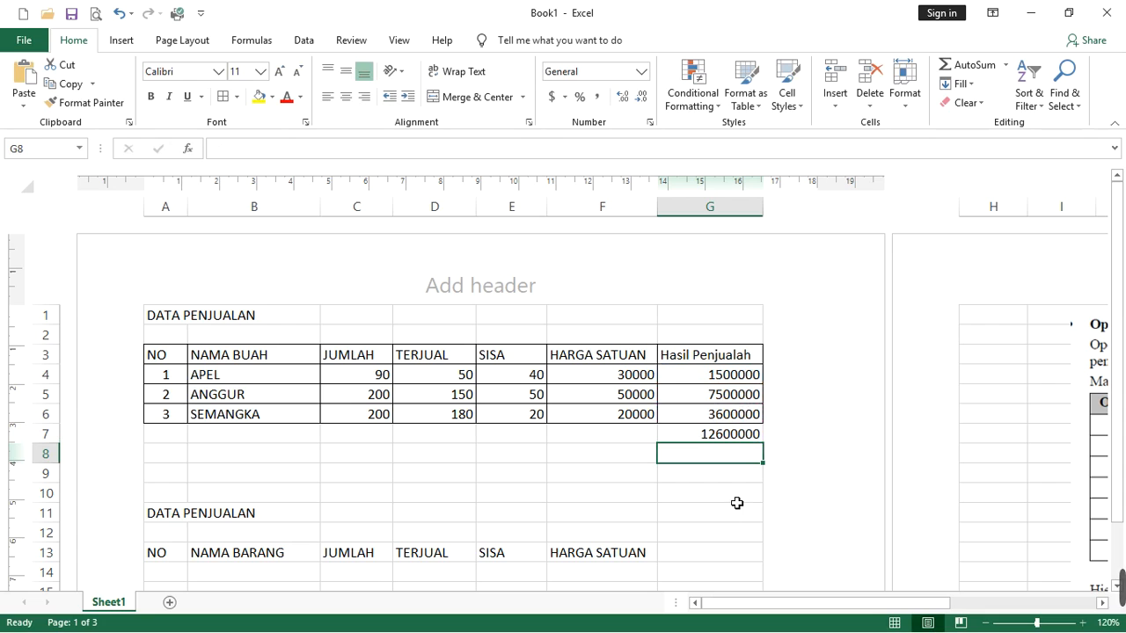
Clear the addition formula from the total cell G7
{"action": "left_click", "coordinate": [757, 433]}
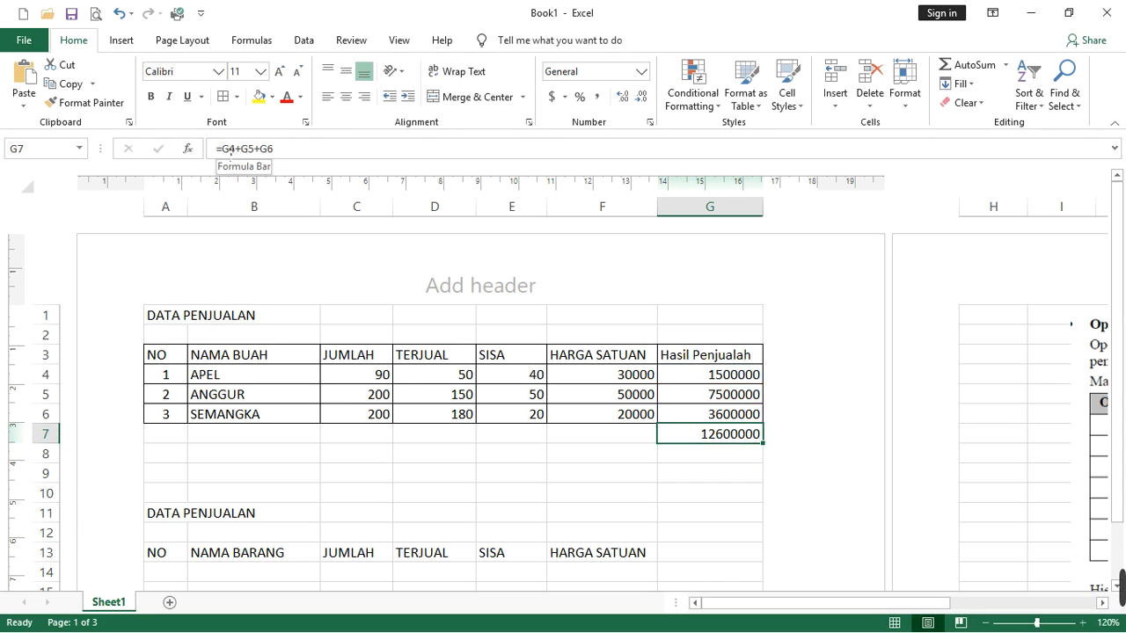
{"action": "key", "text": "Delete"}
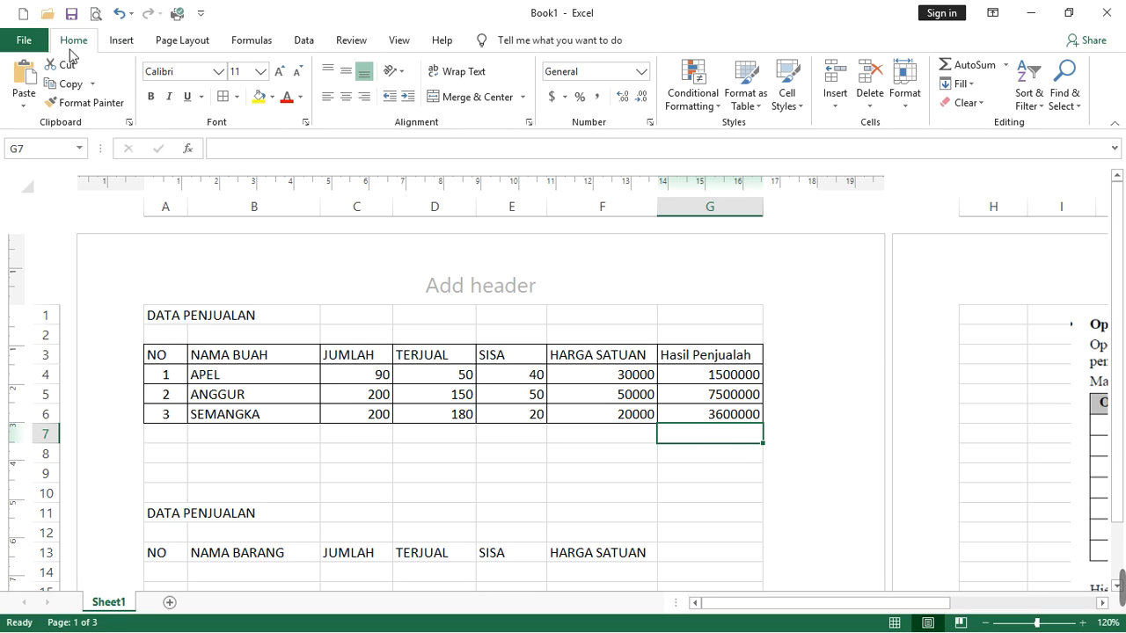
{"action": "left_click", "coordinate": [720, 463]}
{"action": "left_click", "coordinate": [716, 442]}
{"action": "left_click", "coordinate": [725, 469]}
{"action": "left_click", "coordinate": [721, 445]}
Total the Hasil Penjualah column in G7 using AutoSum's Sum function, giving =SUM(G4:G6)
{"action": "left_click", "coordinate": [721, 437]}
{"action": "left_click", "coordinate": [1006, 66]}
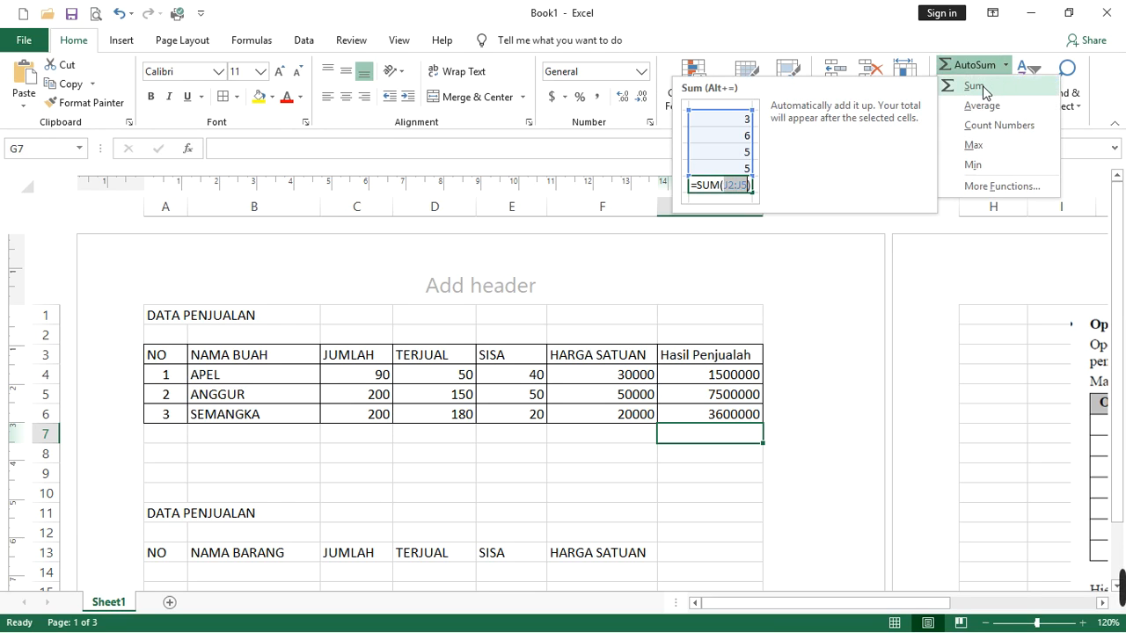
{"action": "left_click", "coordinate": [980, 87]}
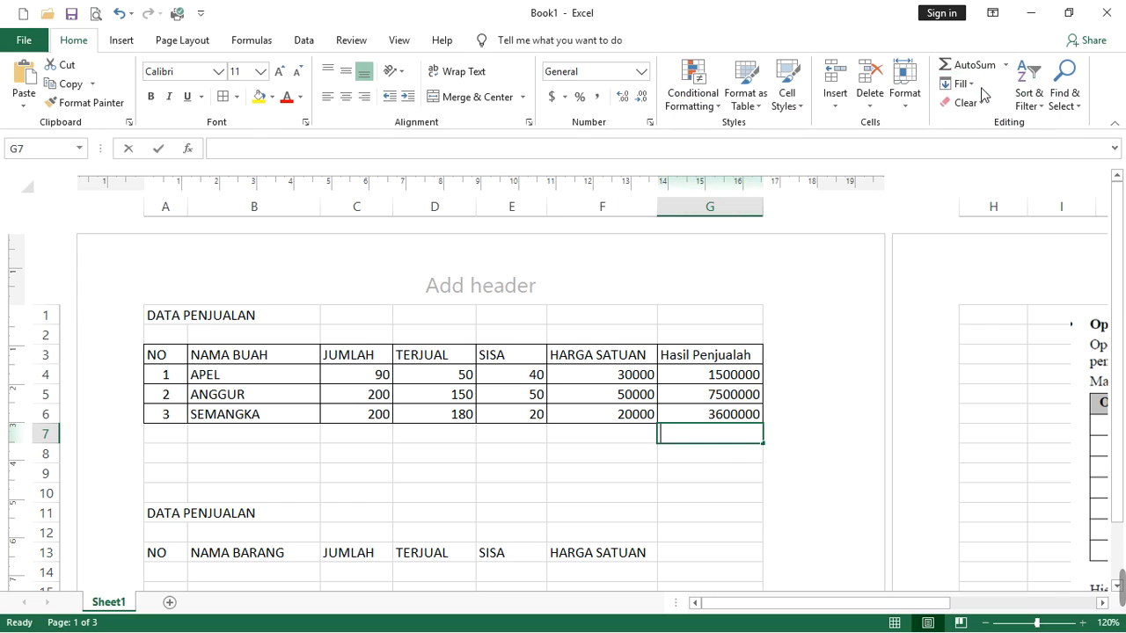
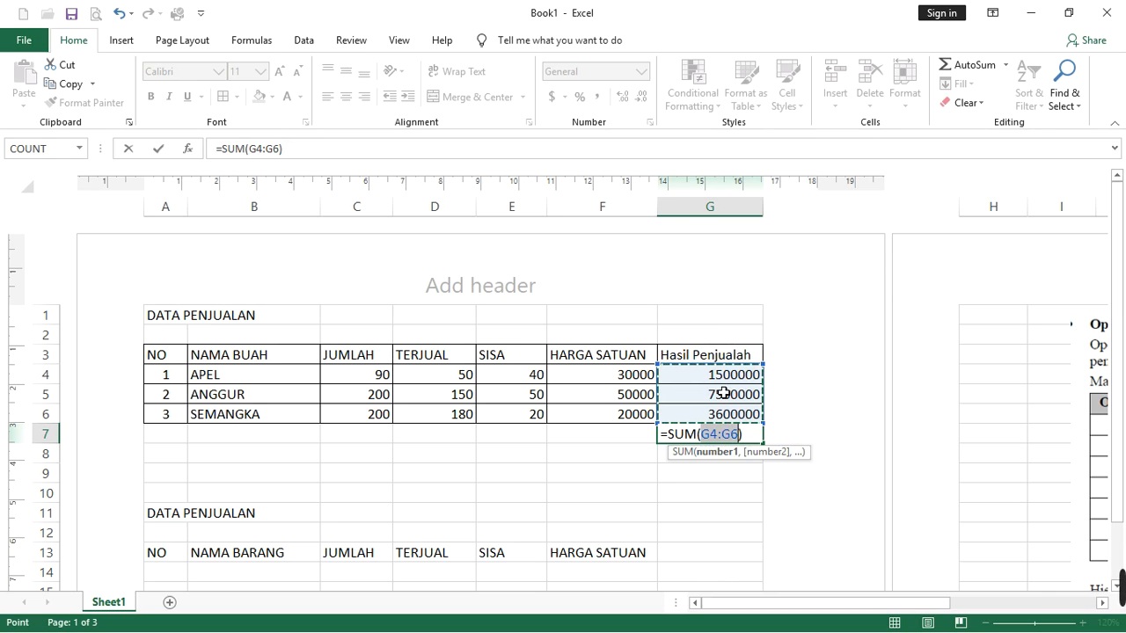
{"action": "left_click_drag", "start_coordinate": [717, 381], "coordinate": [721, 419]}
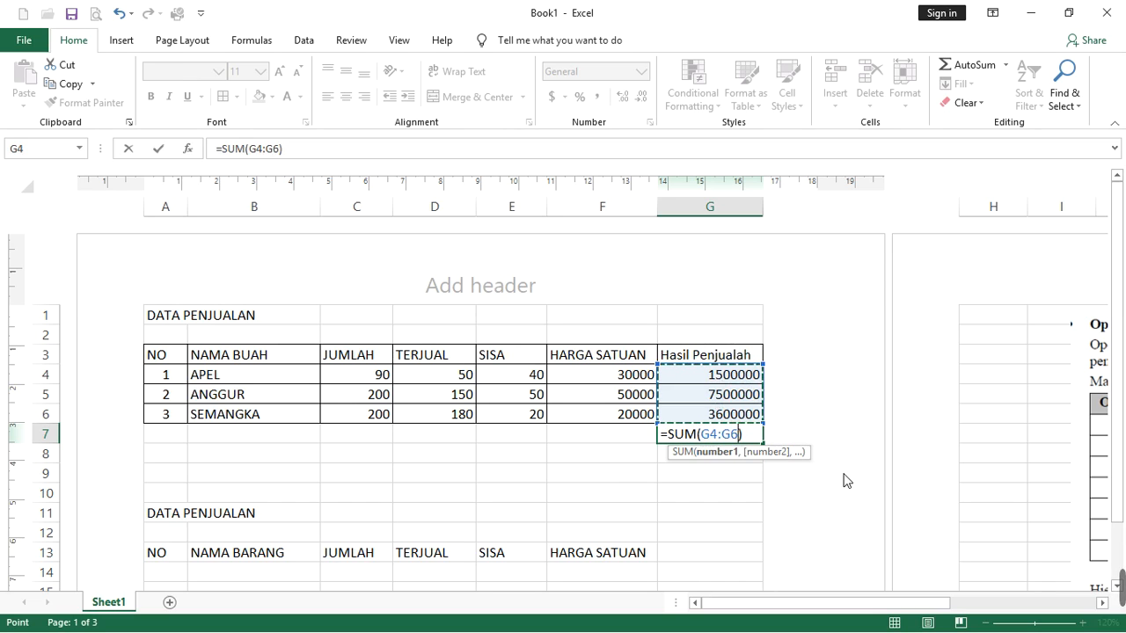
{"action": "key", "text": "Return"}
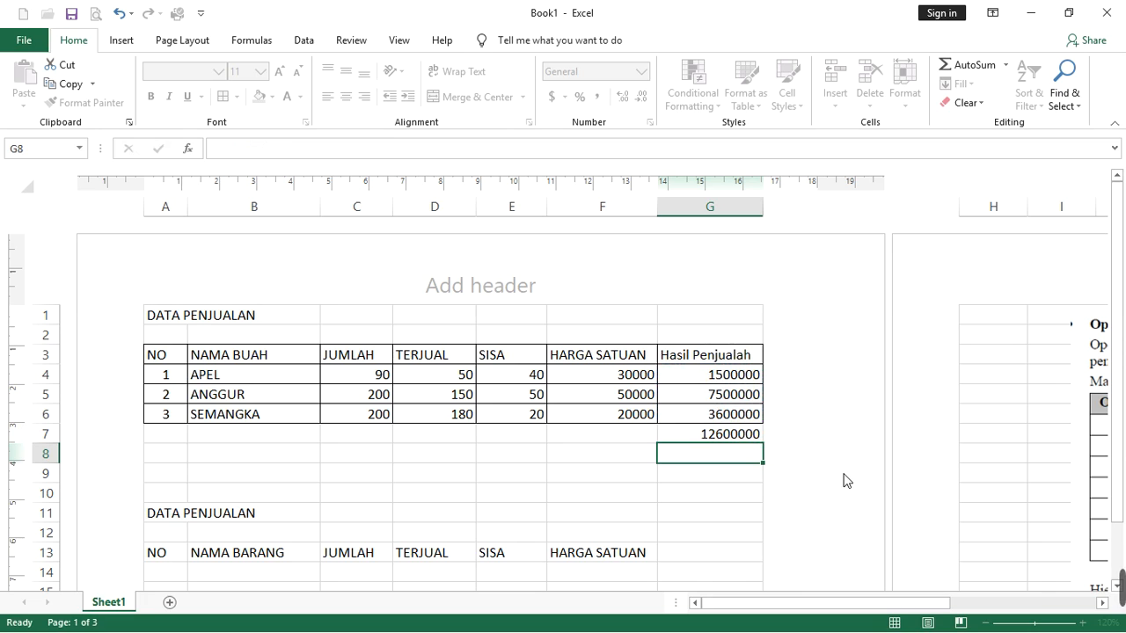
Examine the unfilled DATA PENJUALAN table starting at row 11 and the Nilai A, Nilai B, Nilai C table starting at row 20
{"action": "left_click", "coordinate": [655, 516]}
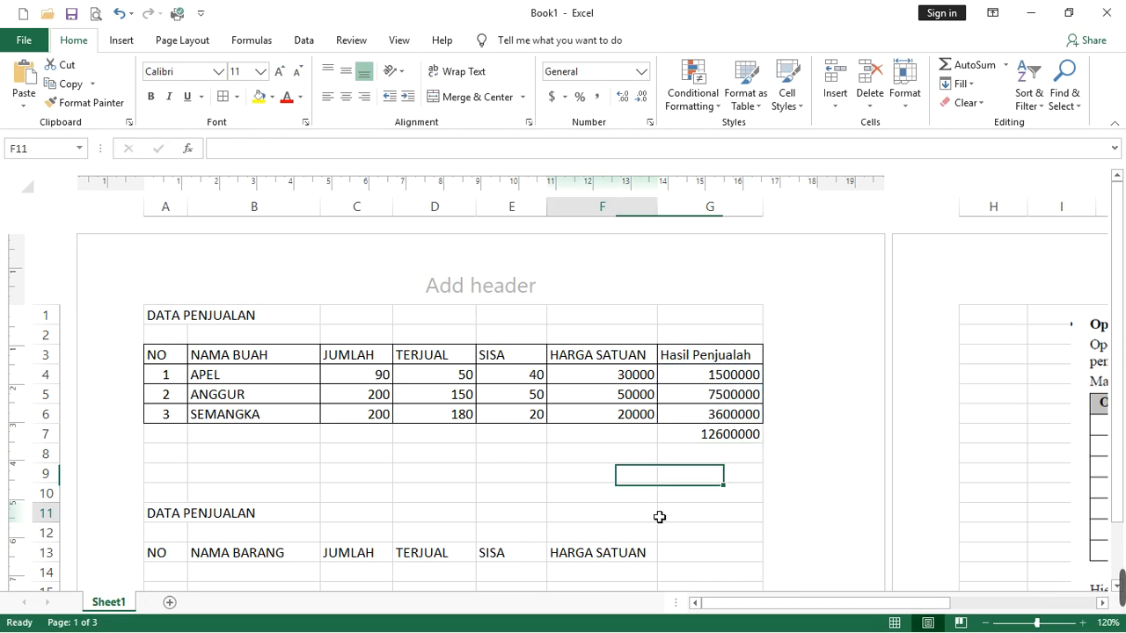
{"action": "scroll", "coordinate": [651, 519], "scroll_direction": "down", "scroll_amount": 3}
{"action": "scroll", "coordinate": [640, 517], "scroll_direction": "up", "scroll_amount": 3}
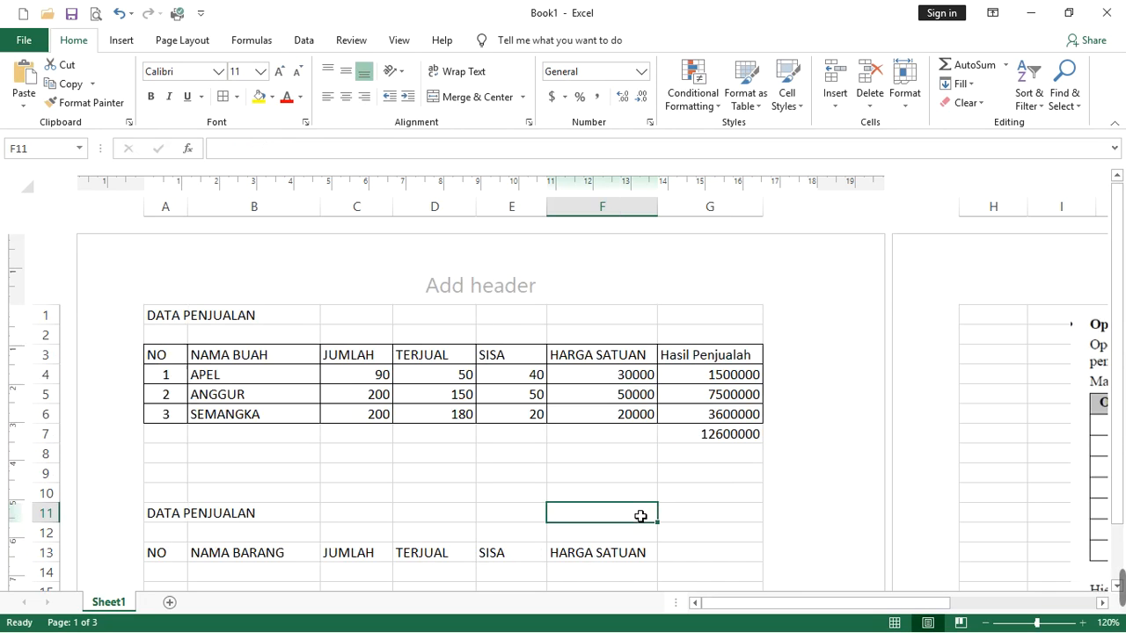
{"action": "scroll", "coordinate": [679, 519], "scroll_direction": "down", "scroll_amount": 3}
{"action": "scroll", "coordinate": [754, 520], "scroll_direction": "up", "scroll_amount": 3}
{"action": "left_click", "coordinate": [579, 453]}
{"action": "scroll", "coordinate": [579, 453], "scroll_direction": "down", "scroll_amount": 3}
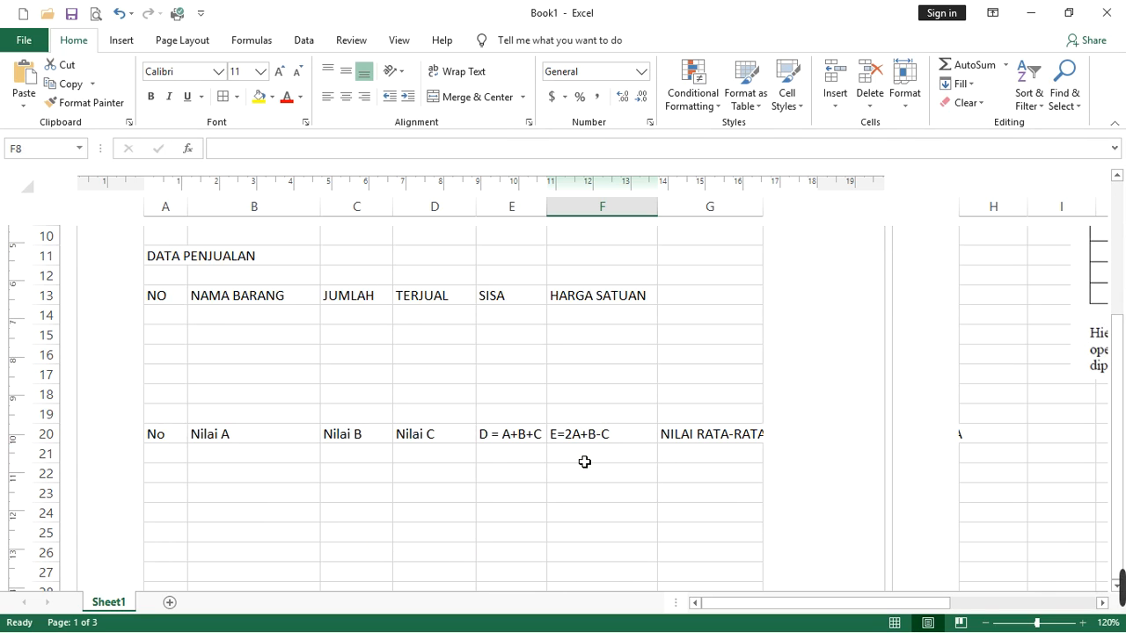
{"action": "left_click_drag", "start_coordinate": [930, 607], "coordinate": [889, 605]}
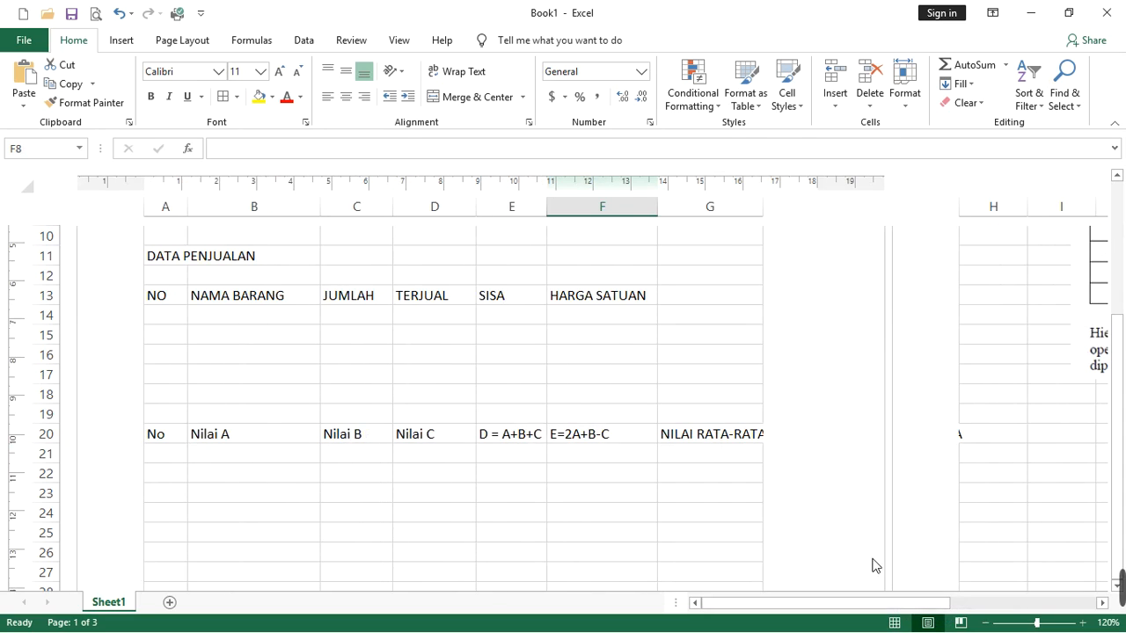
{"action": "left_click", "coordinate": [226, 457]}
{"action": "left_click", "coordinate": [245, 473]}
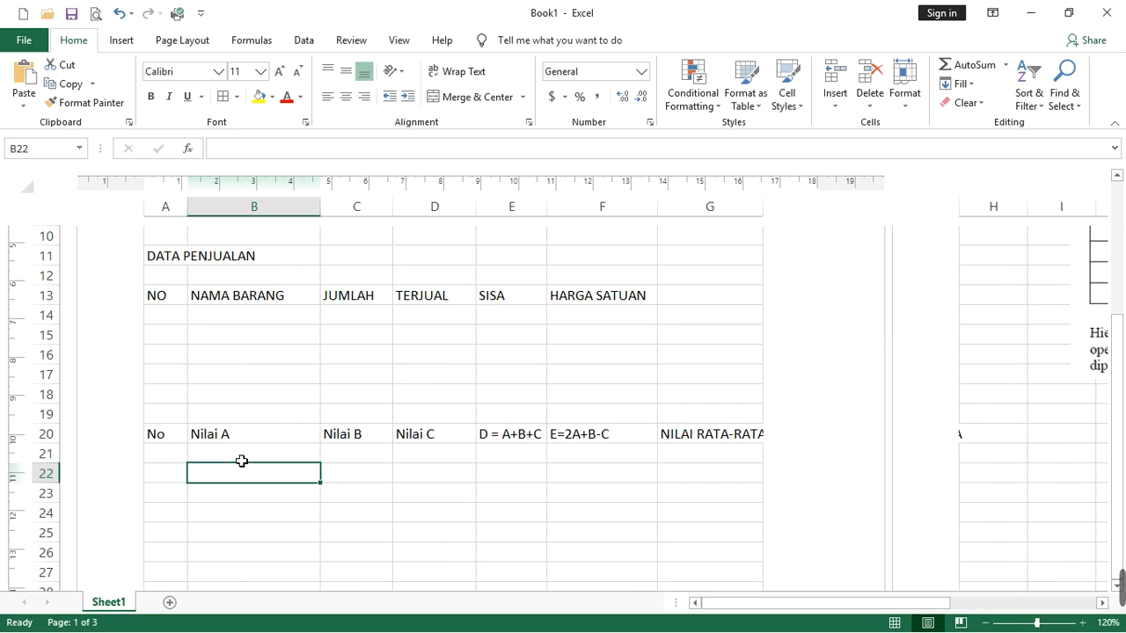
Widen column G to fit its NILAI RATA-RATA heading and enter 40, 50 and 60 in row 21 under Nilai A, Nilai B and Nilai C
{"action": "left_click", "coordinate": [242, 460]}
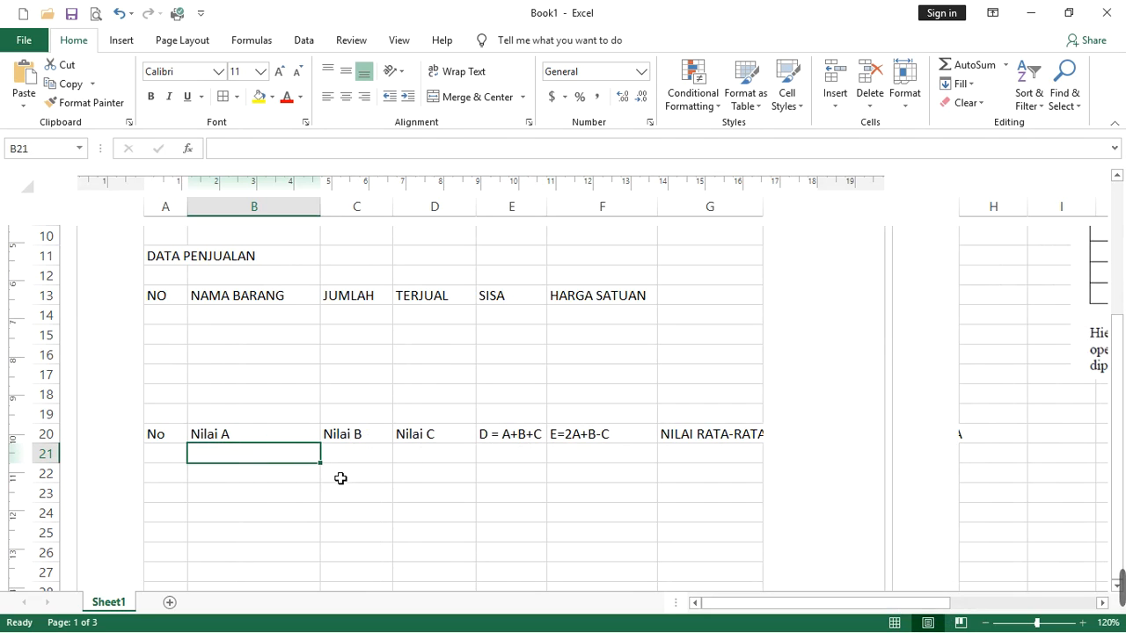
{"action": "left_click_drag", "start_coordinate": [768, 219], "coordinate": [805, 219]}
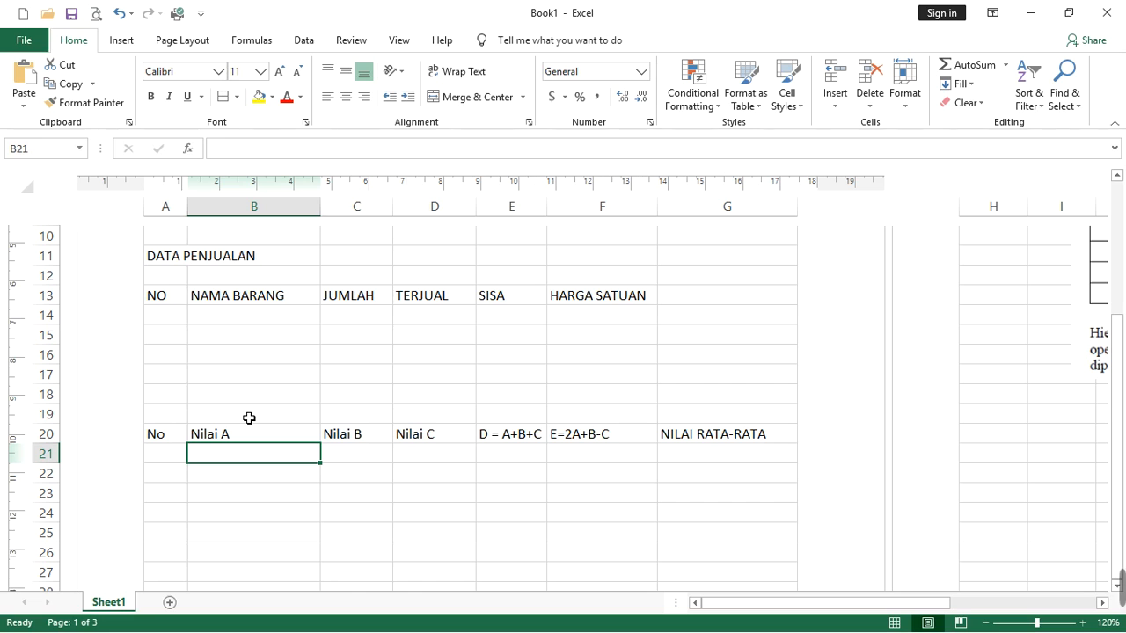
{"action": "type", "text": "40"}
{"action": "key", "text": "Tab"}
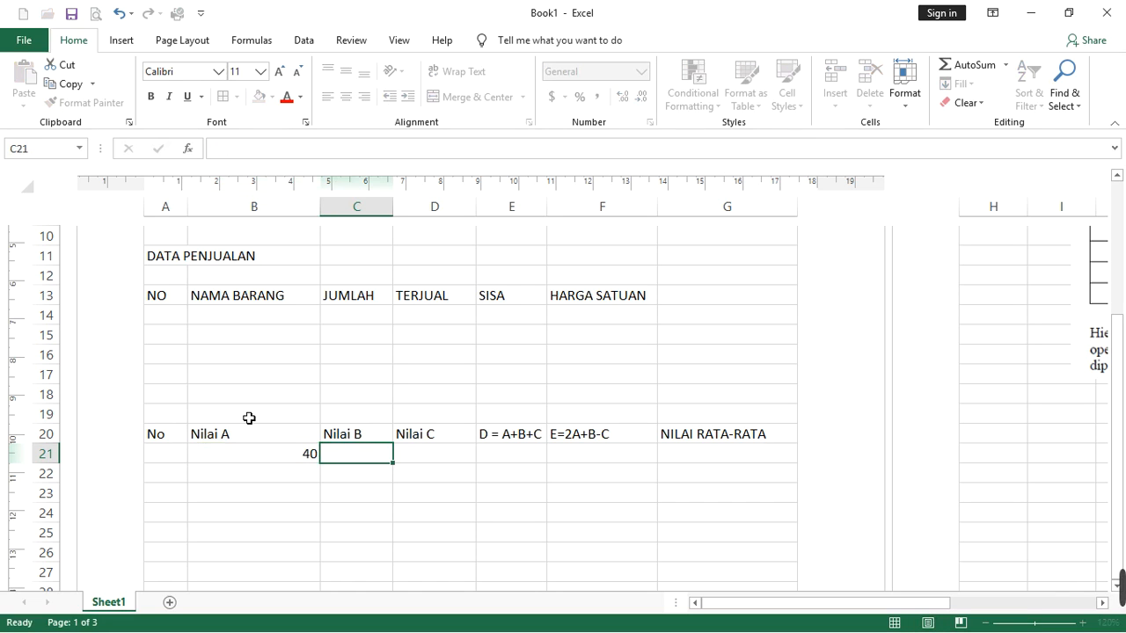
{"action": "type", "text": "50"}
{"action": "key", "text": "Tab"}
{"action": "type", "text": "60"}
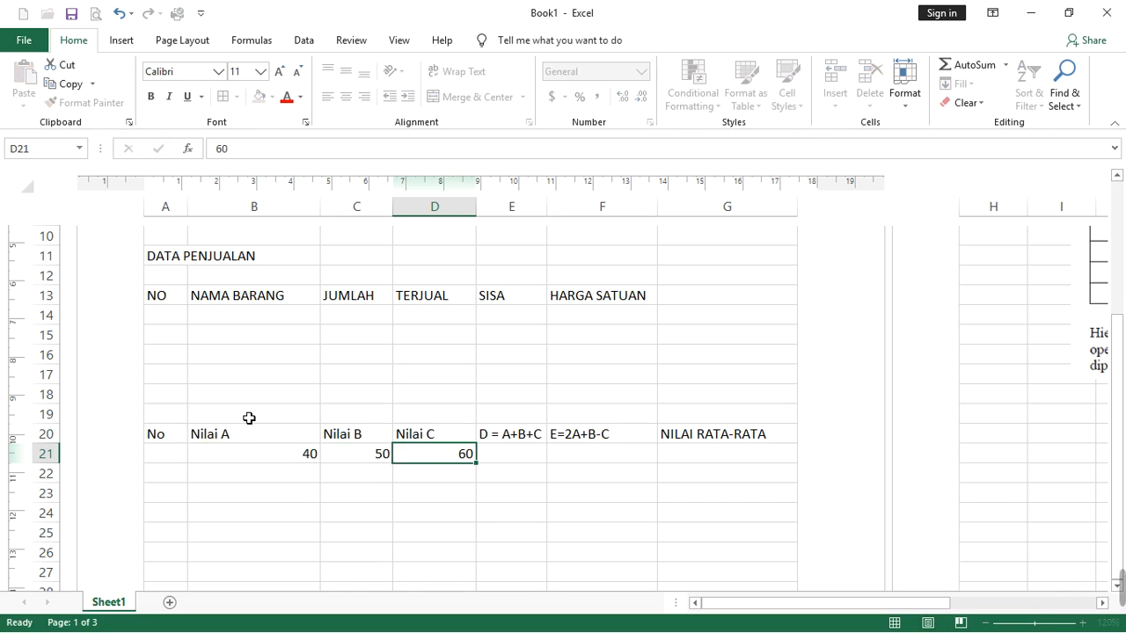
{"action": "key", "text": "Tab"}
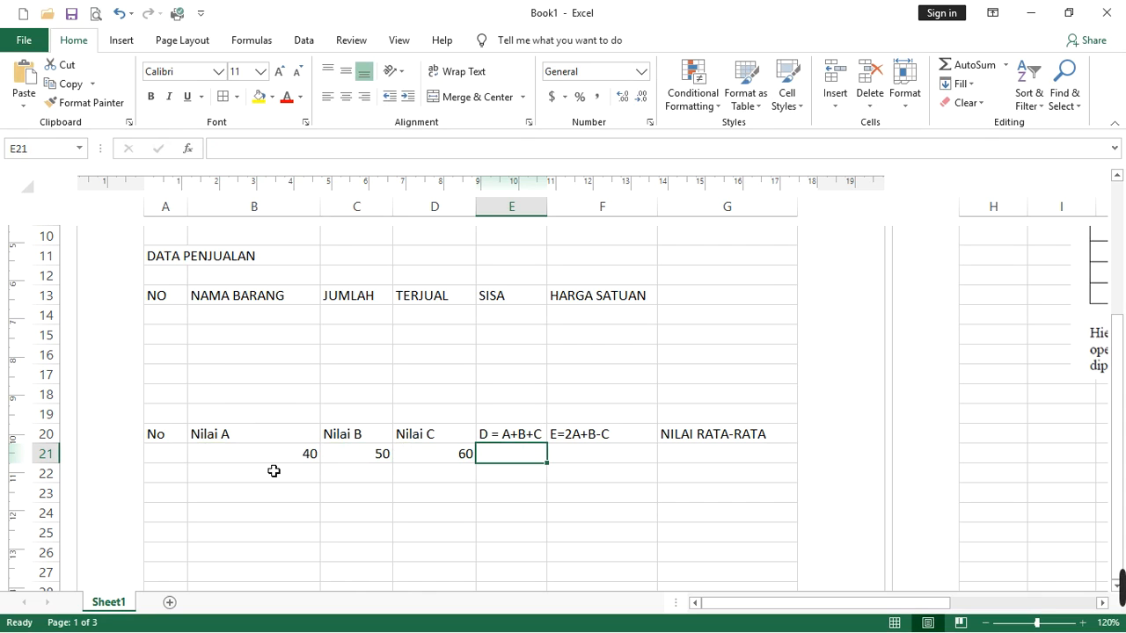
Apply all borders to the Nilai table range A20:G21
{"action": "left_click_drag", "start_coordinate": [181, 443], "coordinate": [731, 455]}
{"action": "left_click", "coordinate": [225, 97]}
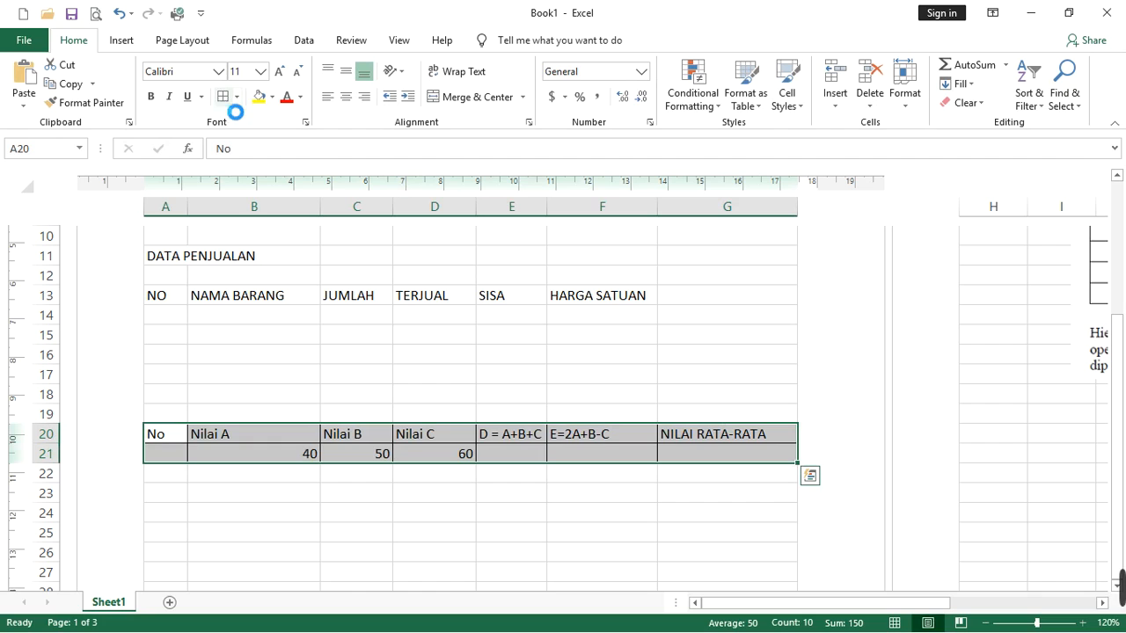
{"action": "left_click", "coordinate": [513, 455]}
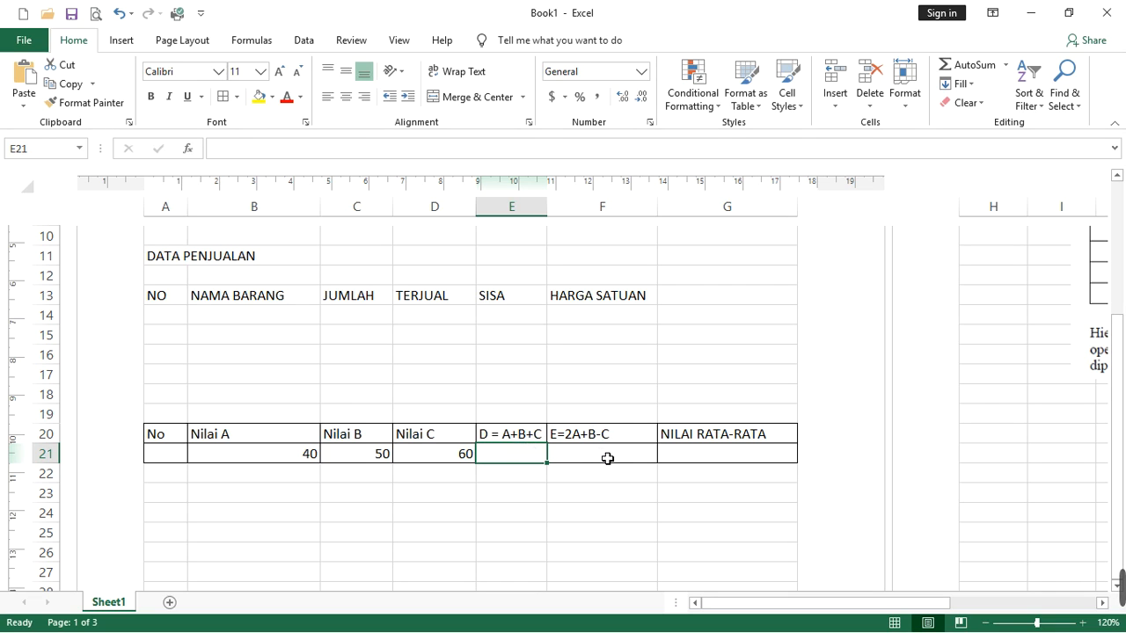
Calculate D = A+B+C in E21 with AutoSum over B21:D21, giving the formula =SUM(B21:D21)
{"action": "left_click", "coordinate": [553, 453]}
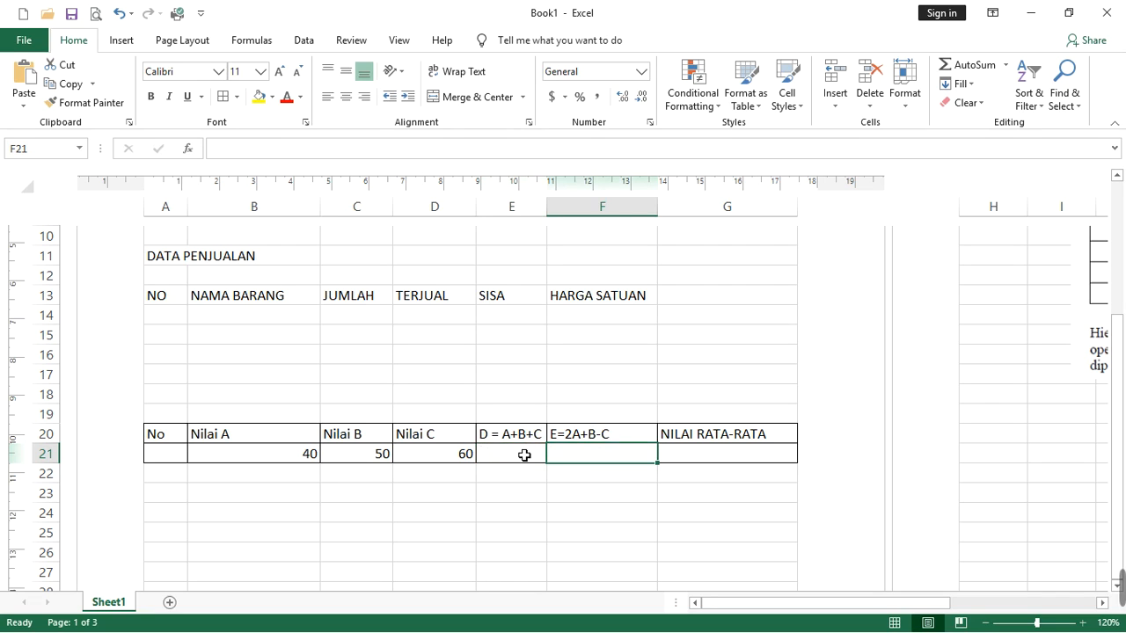
{"action": "left_click", "coordinate": [523, 455]}
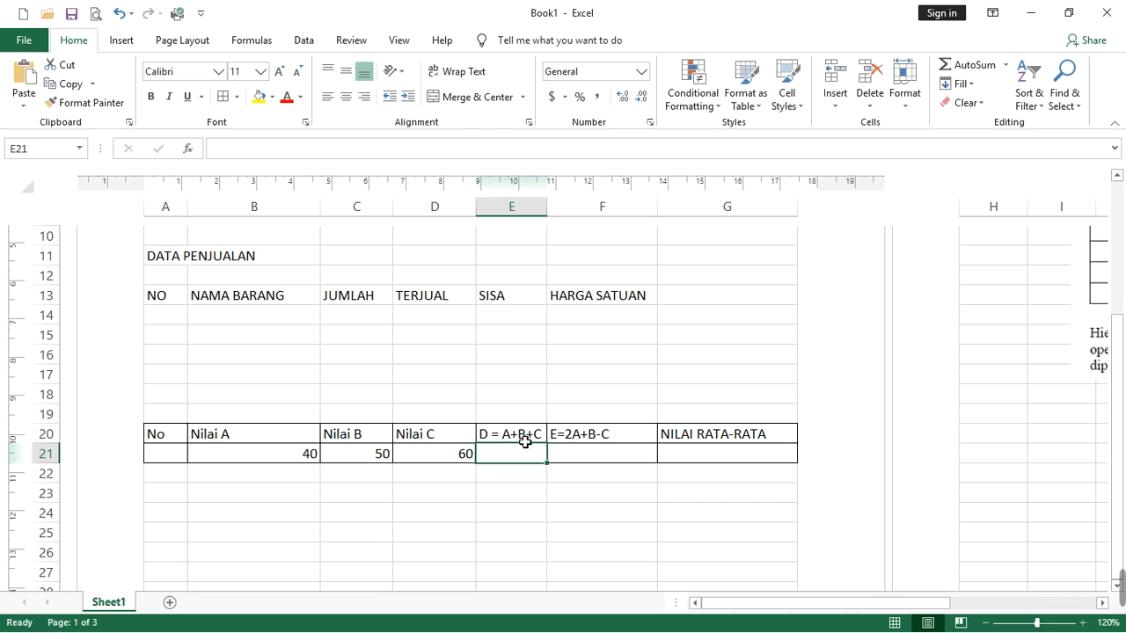
{"action": "scroll", "coordinate": [308, 383], "scroll_direction": "up", "scroll_amount": 4}
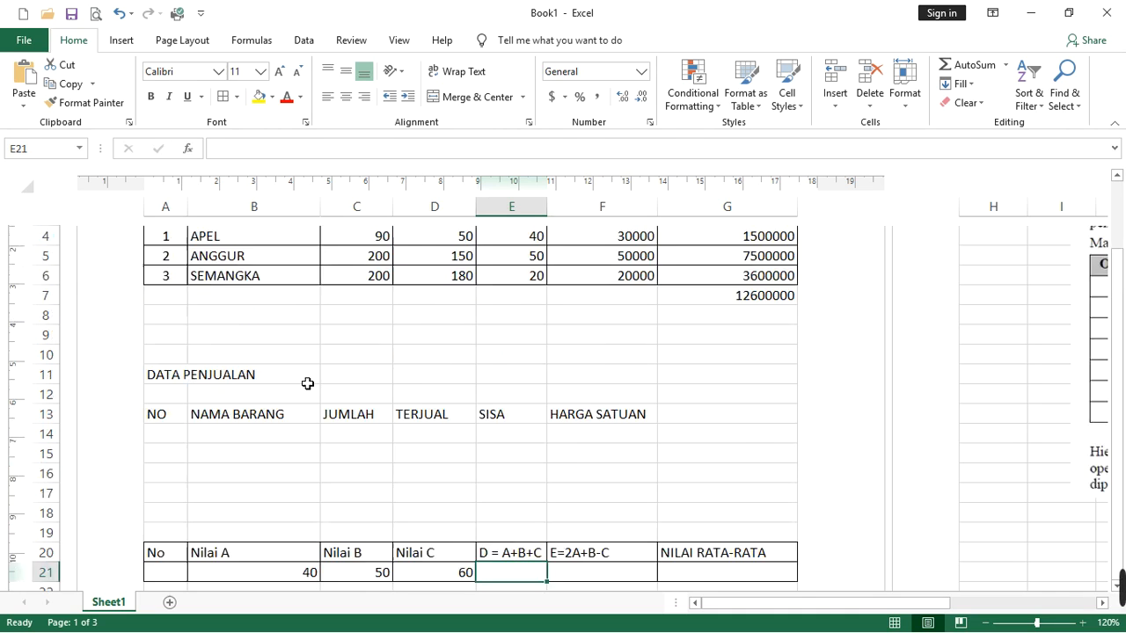
{"action": "scroll", "coordinate": [734, 356], "scroll_direction": "down", "scroll_amount": 5}
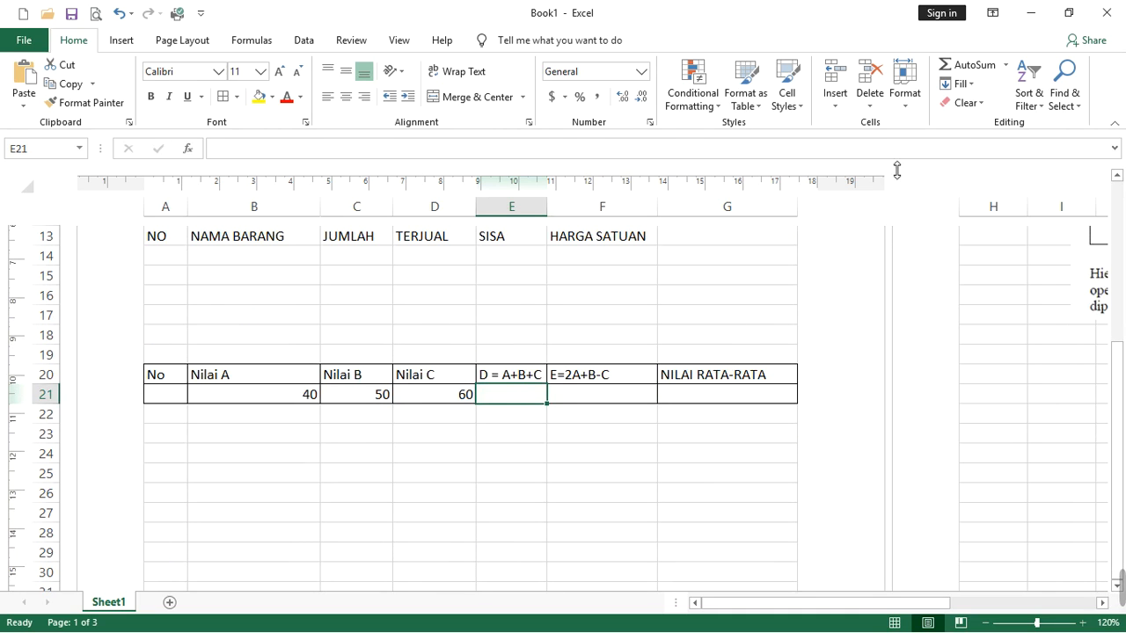
{"action": "left_click", "coordinate": [969, 66]}
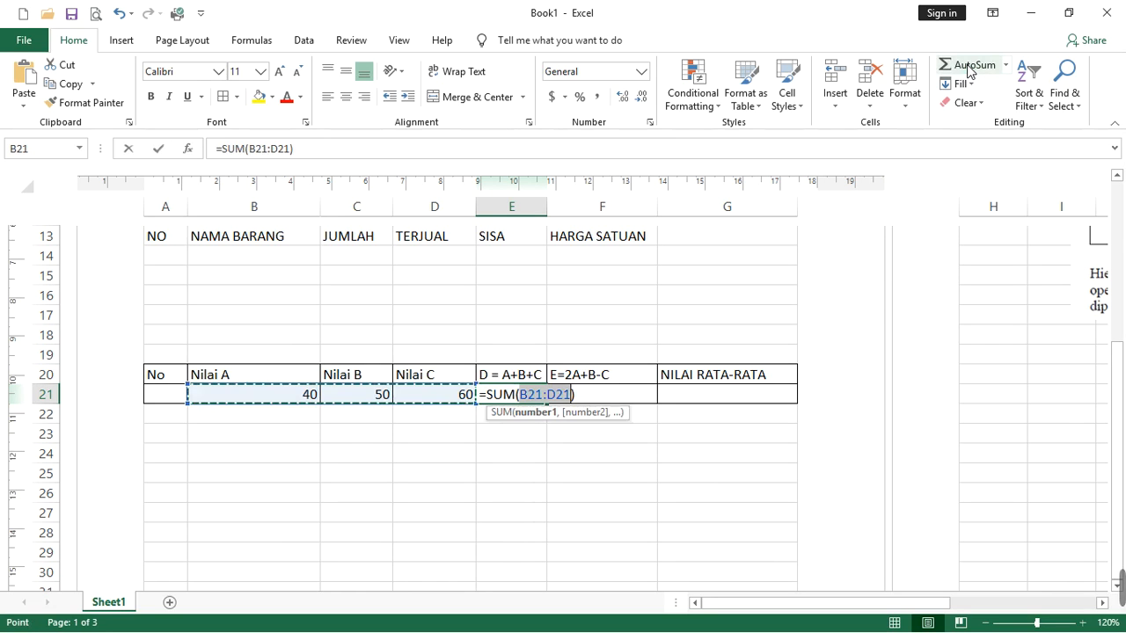
{"action": "left_click_drag", "start_coordinate": [245, 403], "coordinate": [443, 397]}
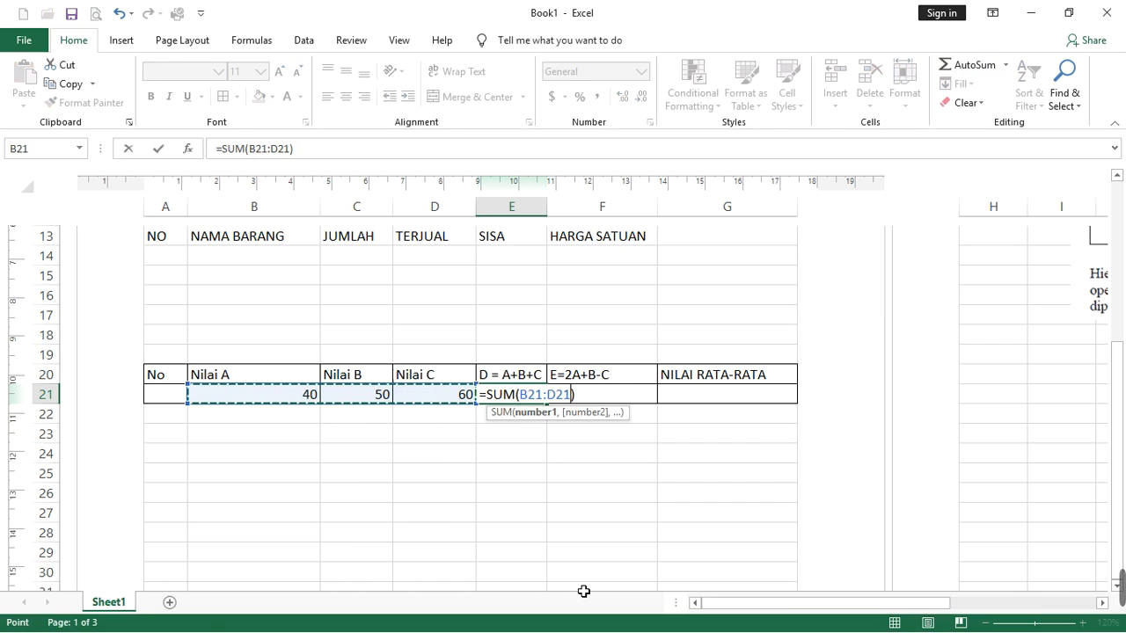
{"action": "key", "text": "Return"}
Calculate E=2A+B-C in F21 with the formula =2*B21+C21-D21
{"action": "left_click", "coordinate": [610, 398]}
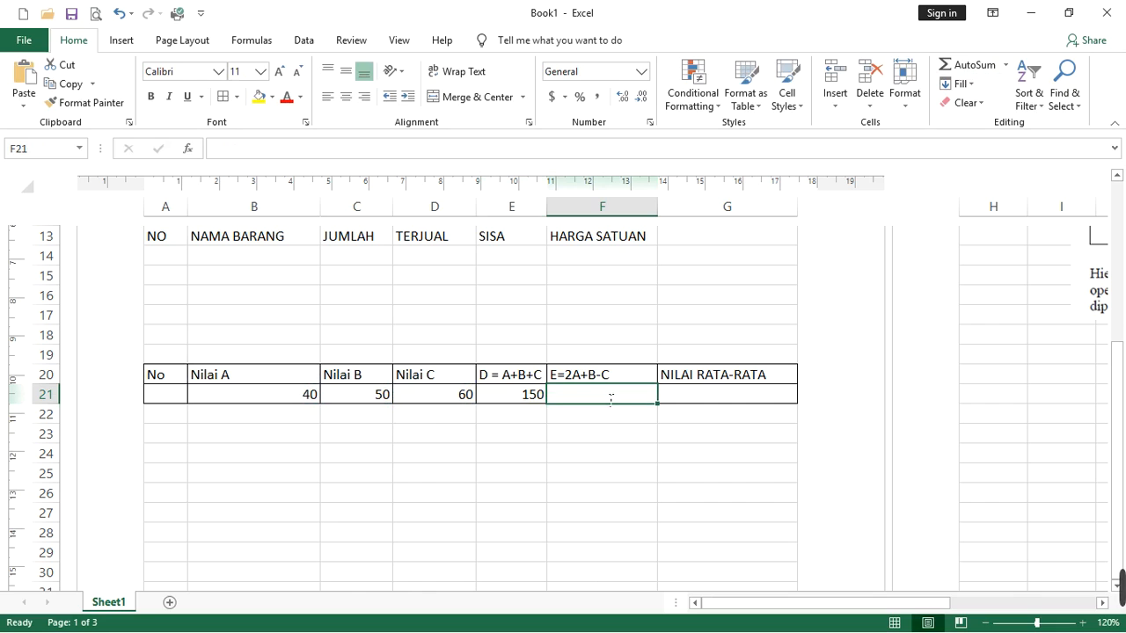
{"action": "type", "text": "="}
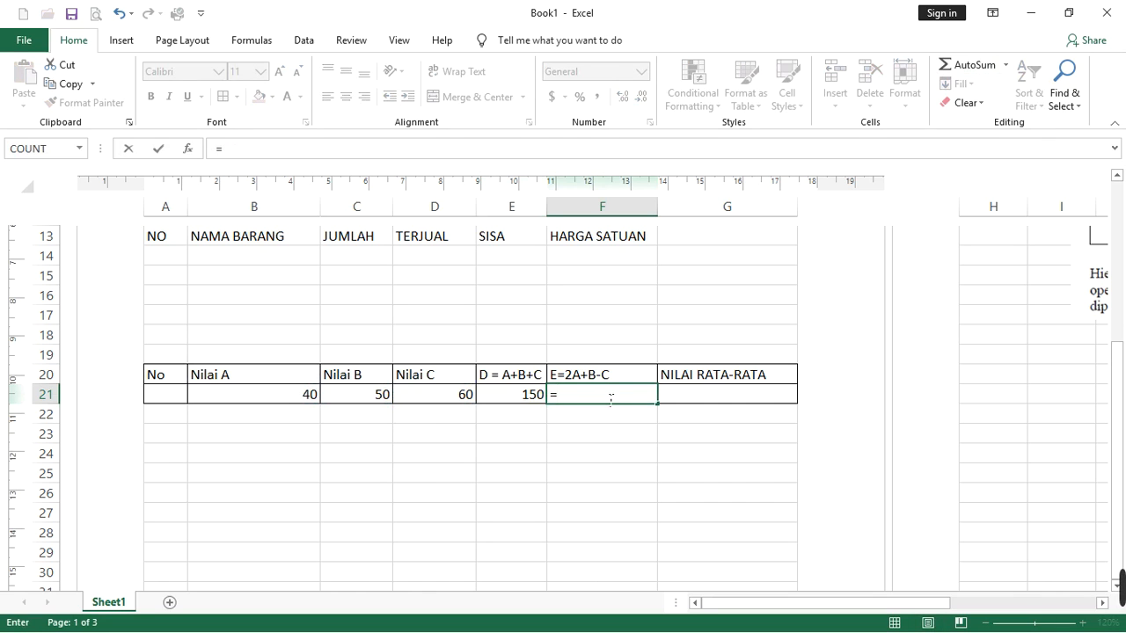
{"action": "type", "text": "2*"}
{"action": "left_click", "coordinate": [261, 398]}
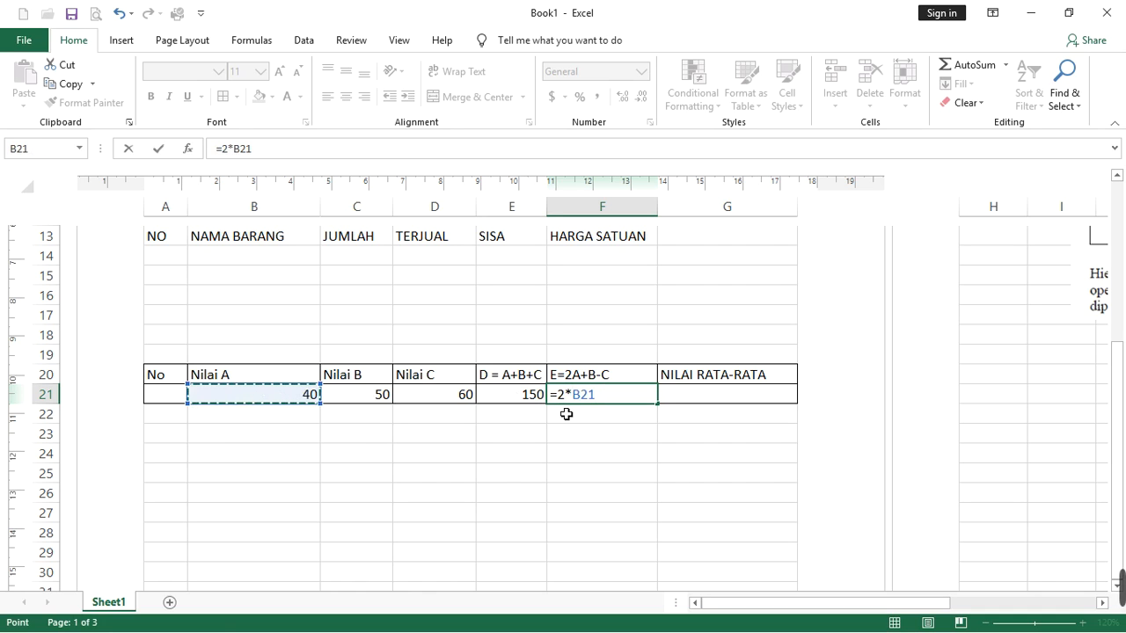
{"action": "type", "text": "+"}
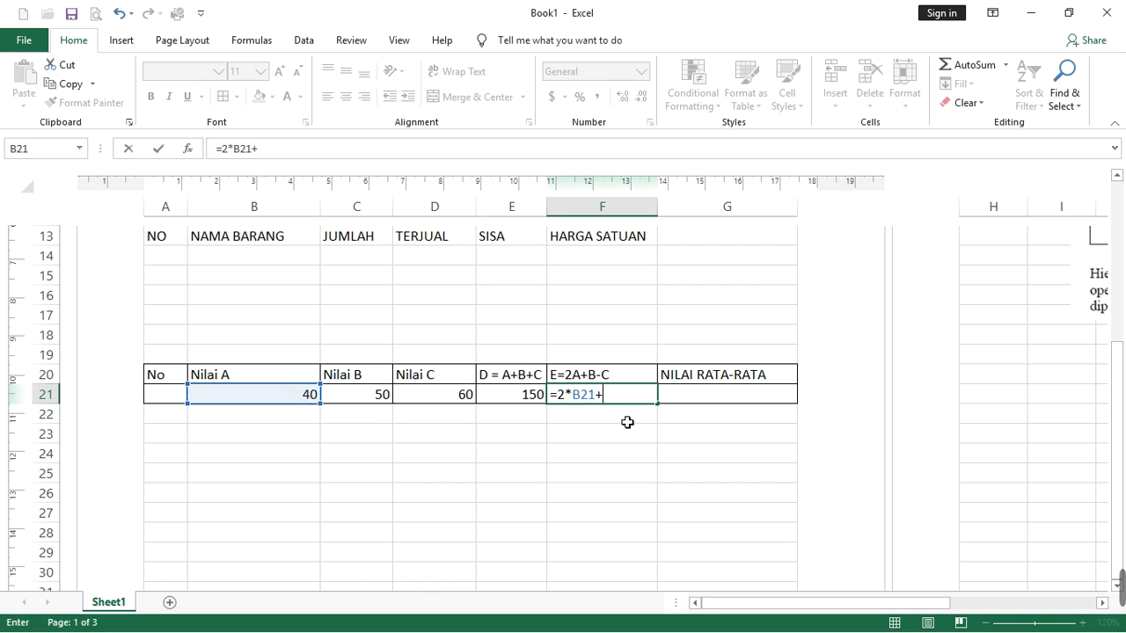
{"action": "left_click", "coordinate": [378, 398]}
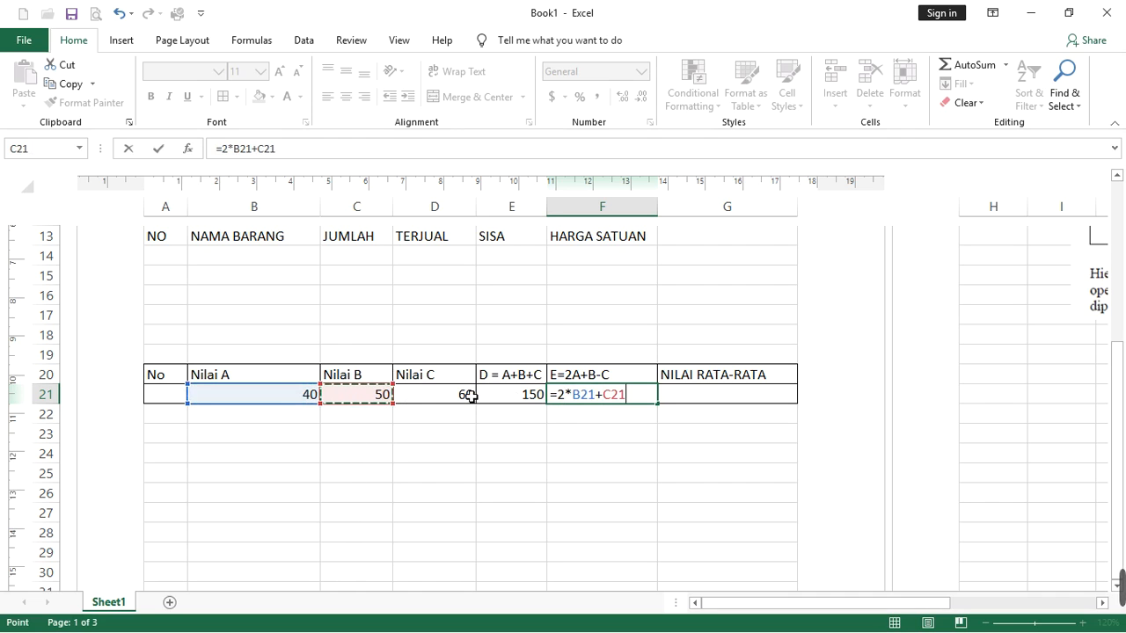
{"action": "type", "text": "-"}
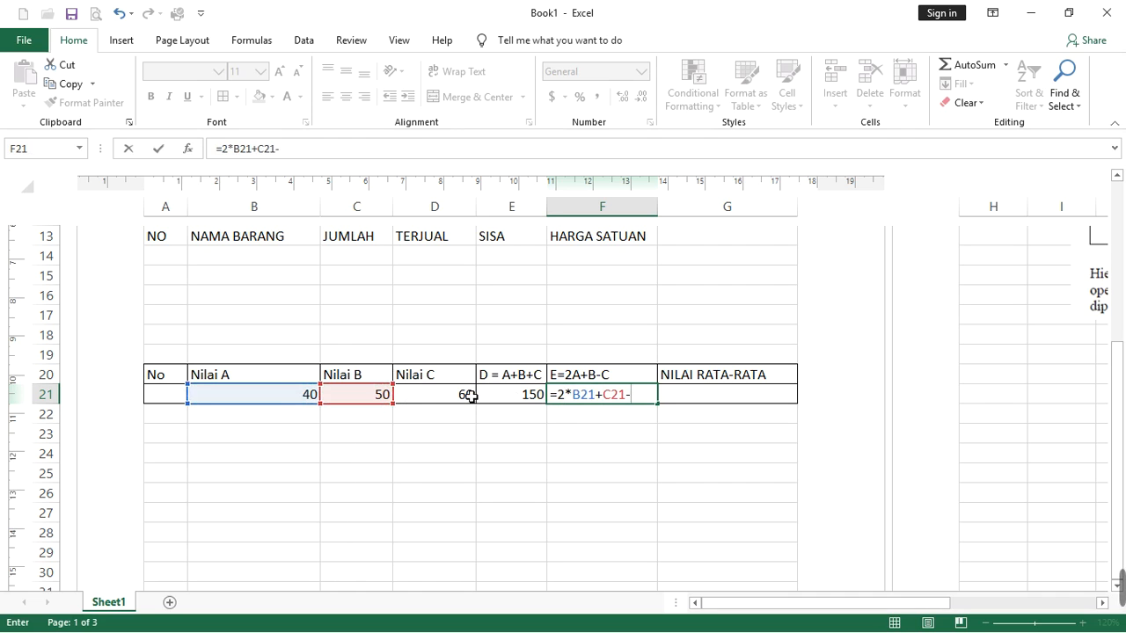
{"action": "type", "text": "c"}
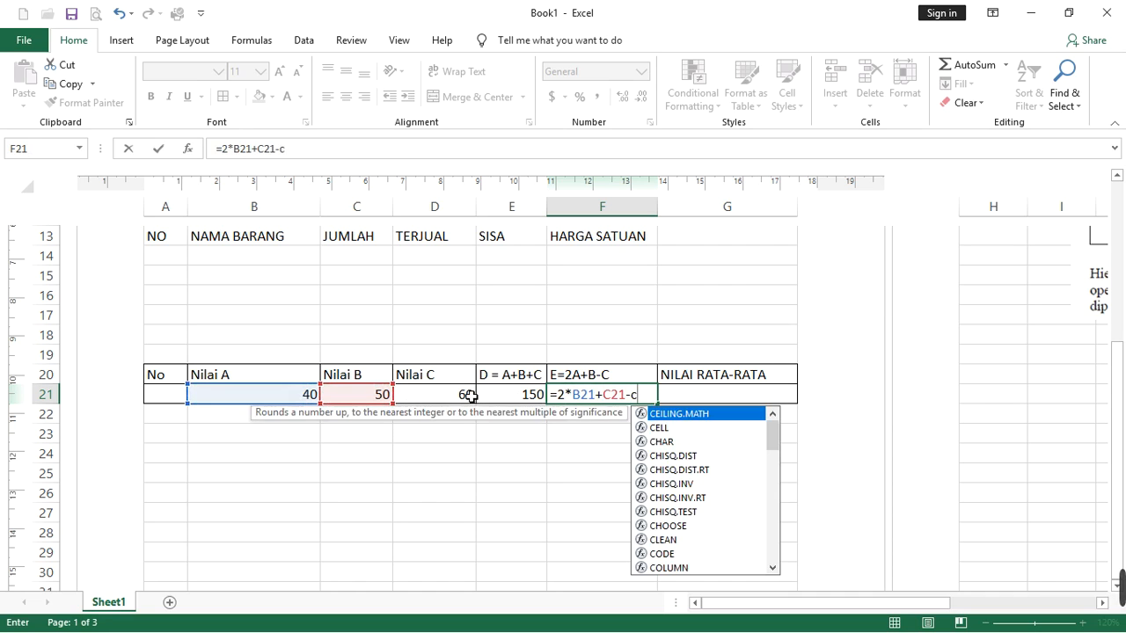
{"action": "key", "text": "BackSpace"}
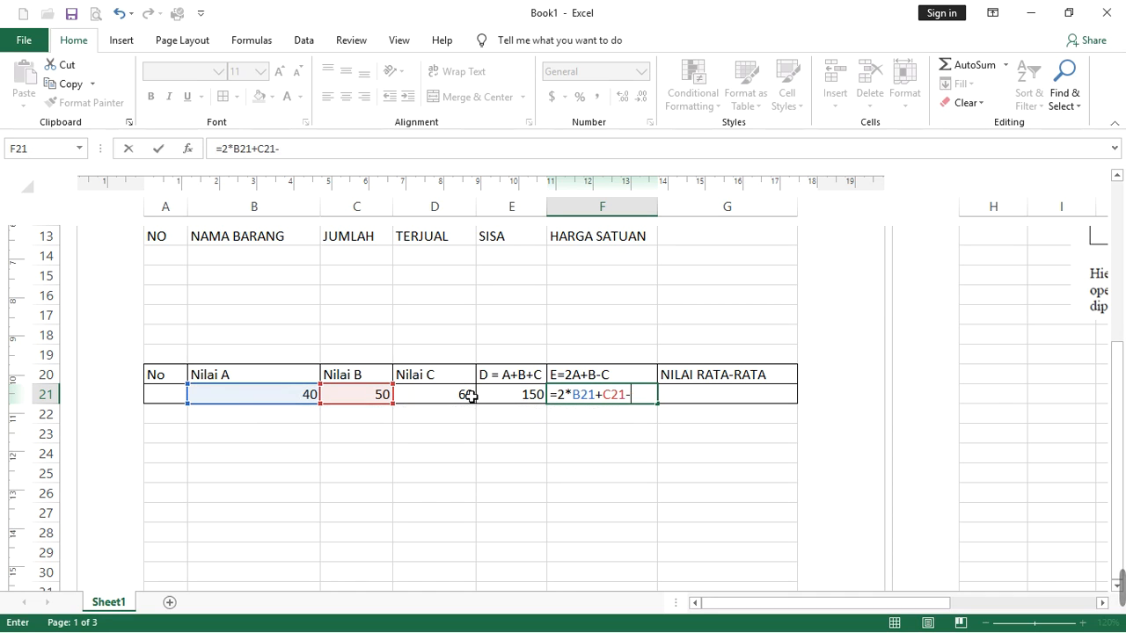
{"action": "left_click", "coordinate": [423, 397]}
{"action": "key", "text": "Return"}
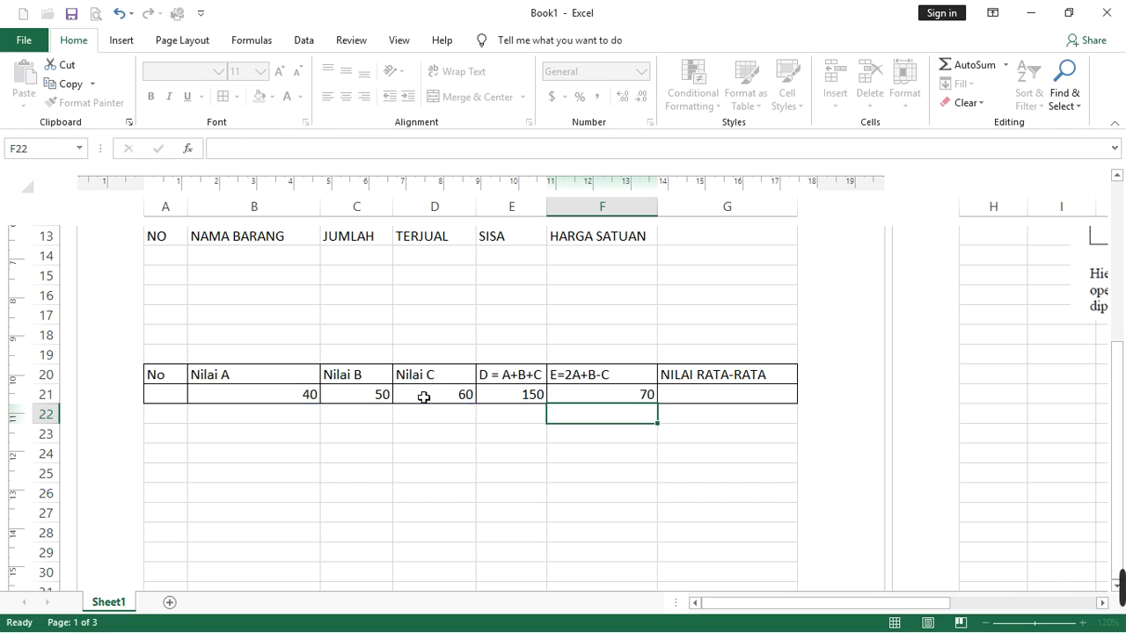
{"action": "left_click", "coordinate": [629, 397]}
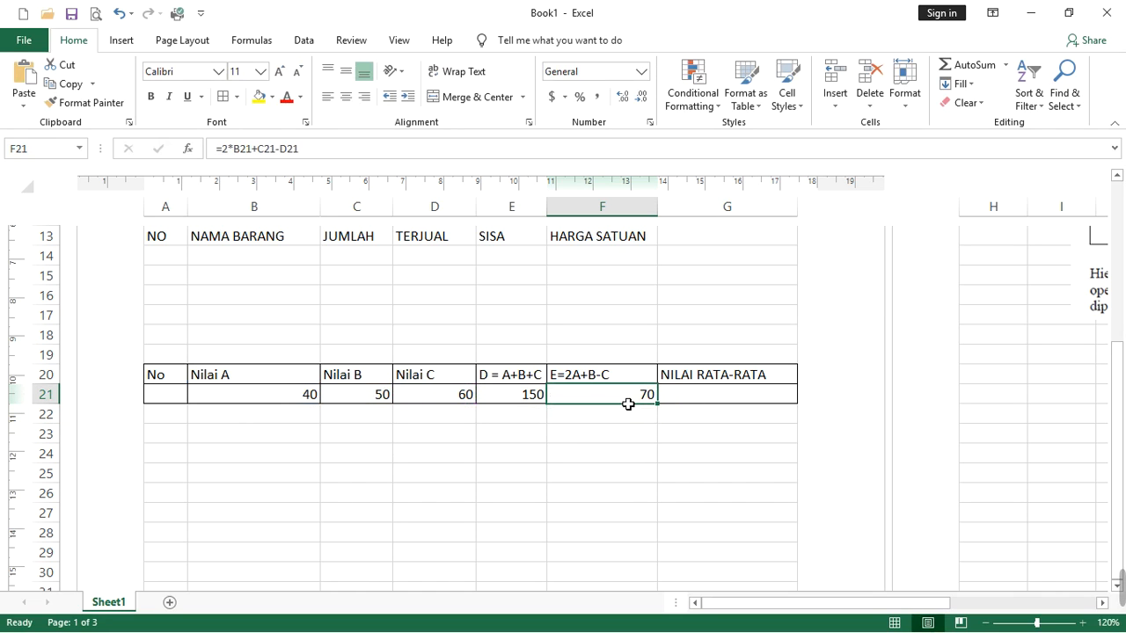
Calculate NILAI RATA-RATA in G21 with AutoSum's Average function over Nilai A to Nilai C, giving =AVERAGE(B21:D21)
{"action": "left_click", "coordinate": [492, 396]}
{"action": "left_click", "coordinate": [716, 398]}
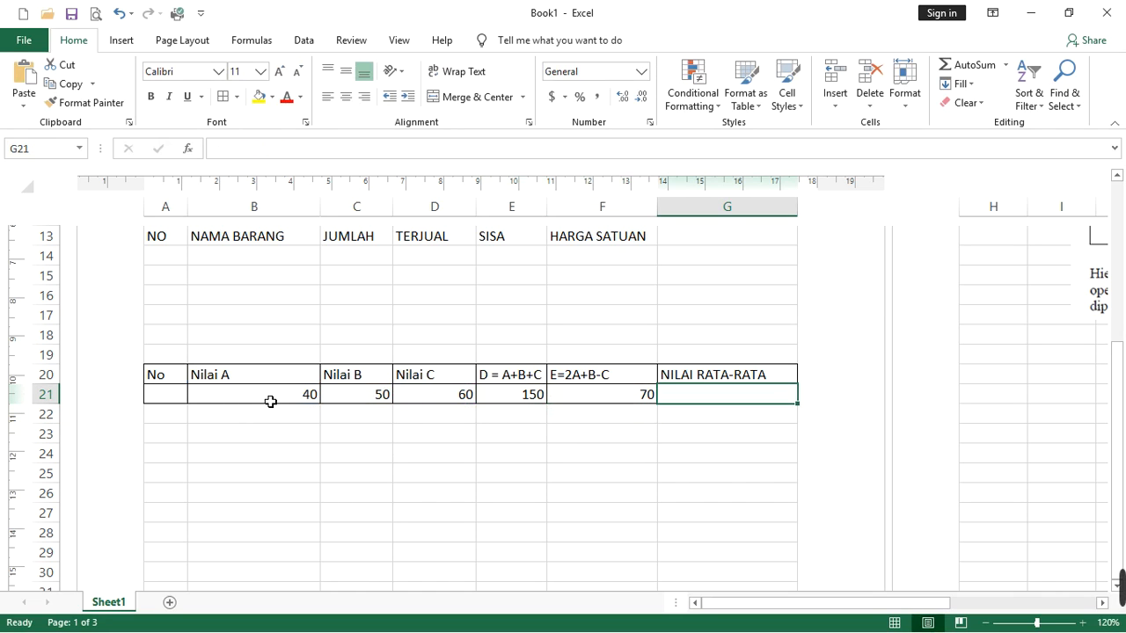
{"action": "left_click_drag", "start_coordinate": [259, 395], "coordinate": [440, 397]}
{"action": "left_click", "coordinate": [744, 397]}
{"action": "left_click", "coordinate": [520, 400]}
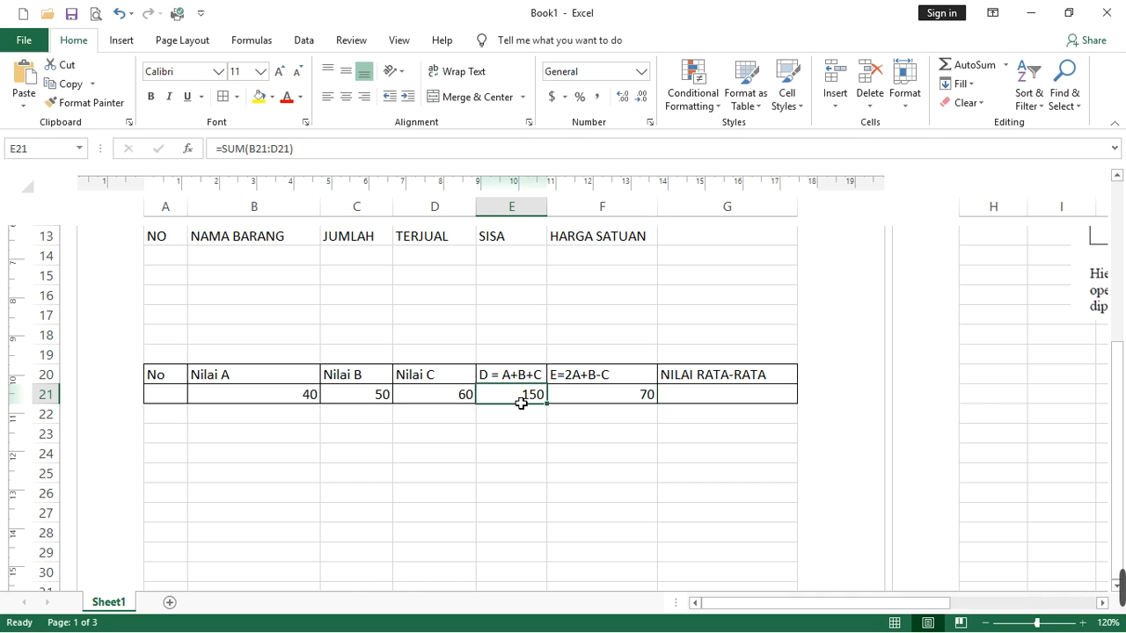
{"action": "left_click", "coordinate": [737, 397]}
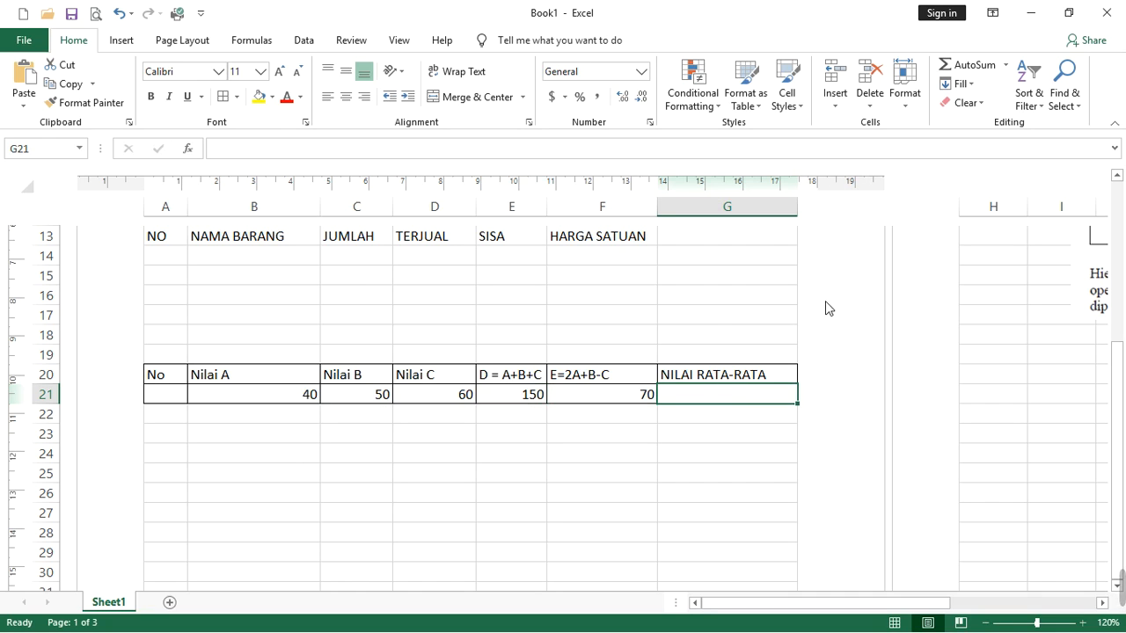
{"action": "left_click", "coordinate": [1005, 65]}
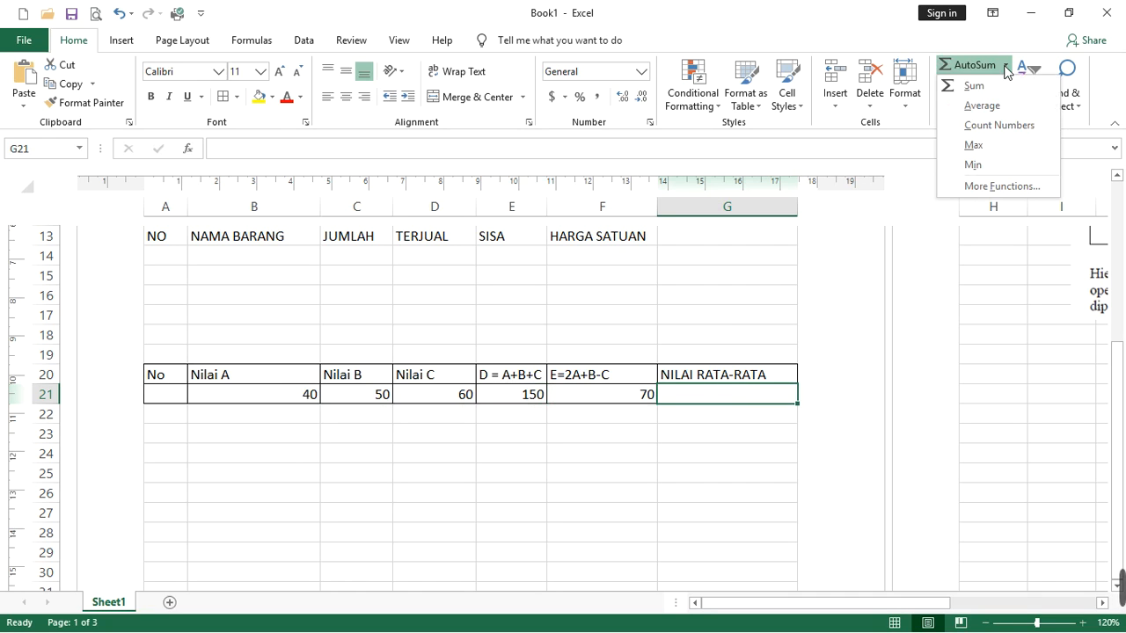
{"action": "left_click", "coordinate": [976, 107]}
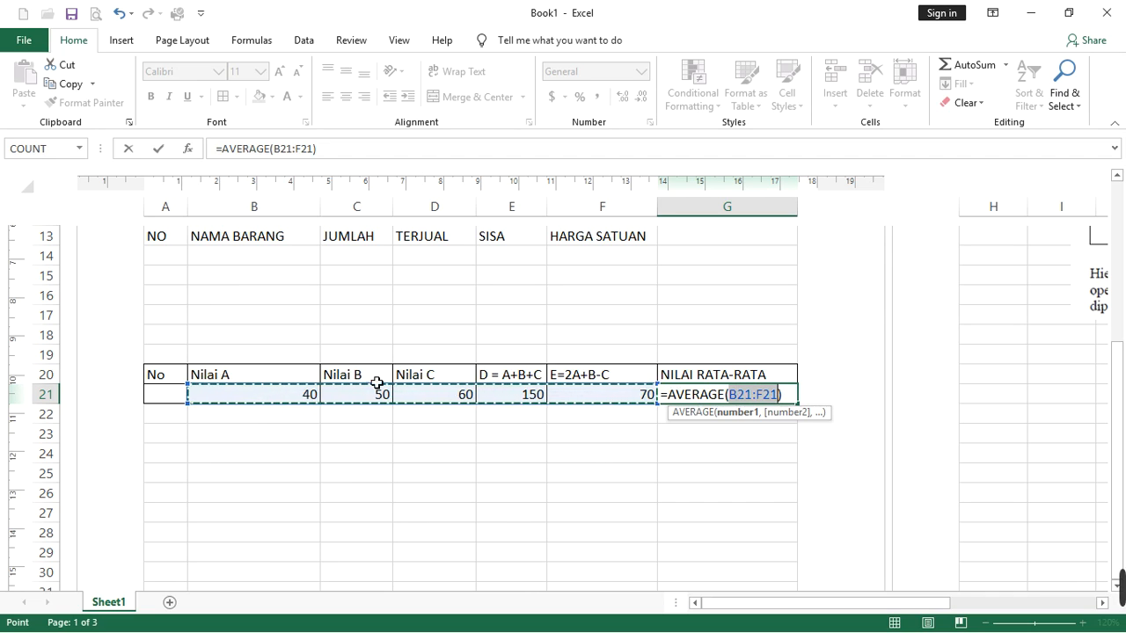
{"action": "left_click_drag", "start_coordinate": [228, 402], "coordinate": [432, 398]}
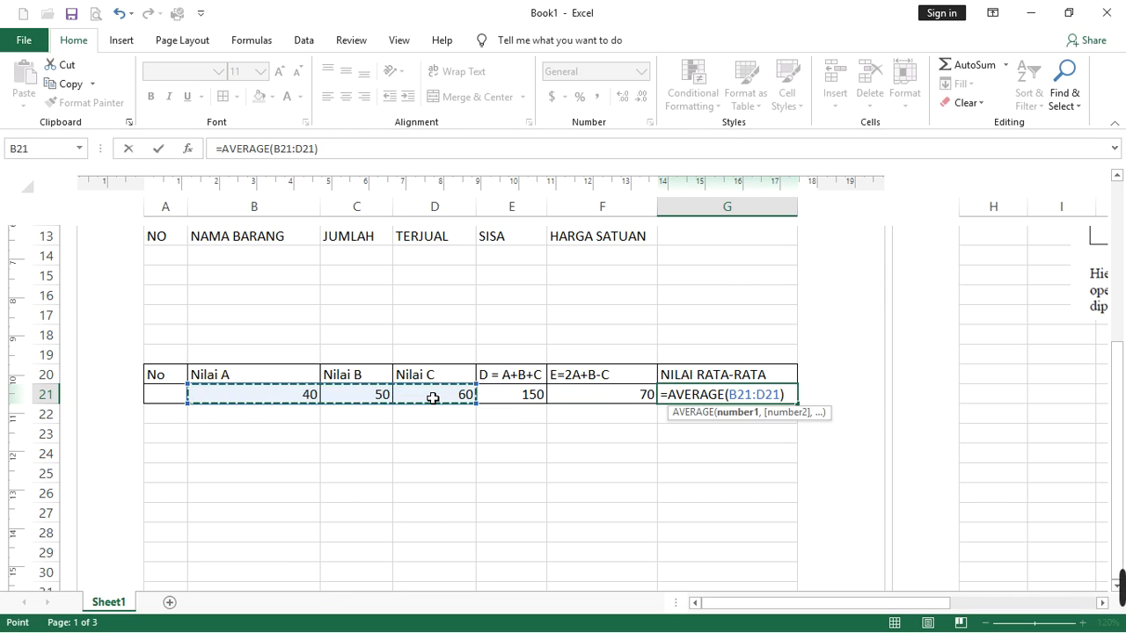
{"action": "key", "text": "Return"}
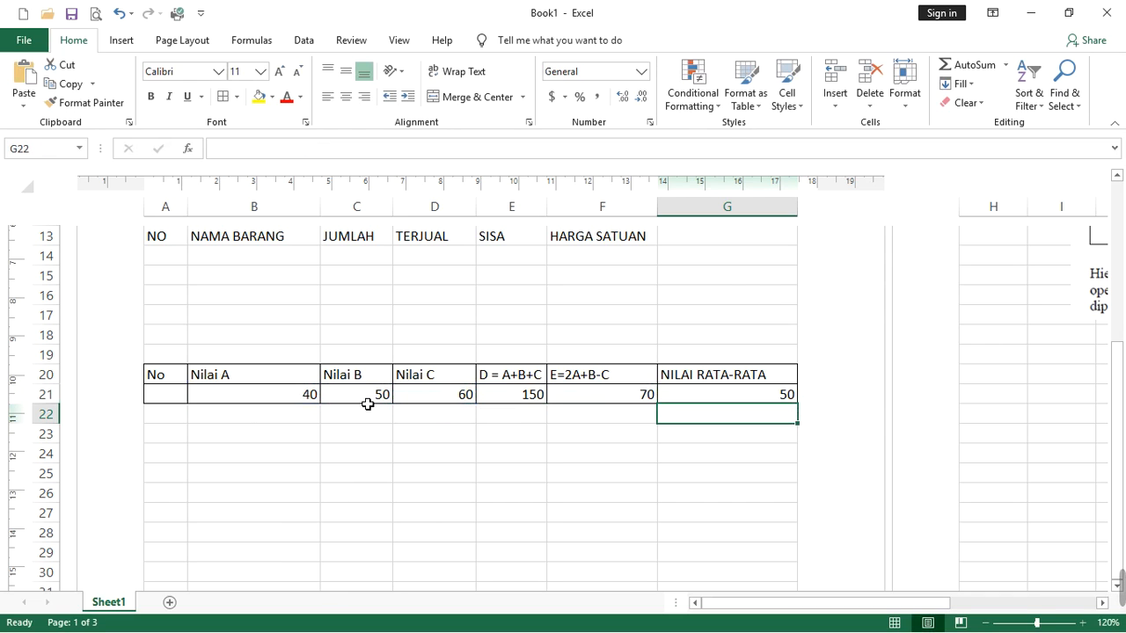
Calculate Nilai A to the power of three in B24 with the formula =B21^3
{"action": "left_click", "coordinate": [264, 436]}
{"action": "left_click", "coordinate": [268, 454]}
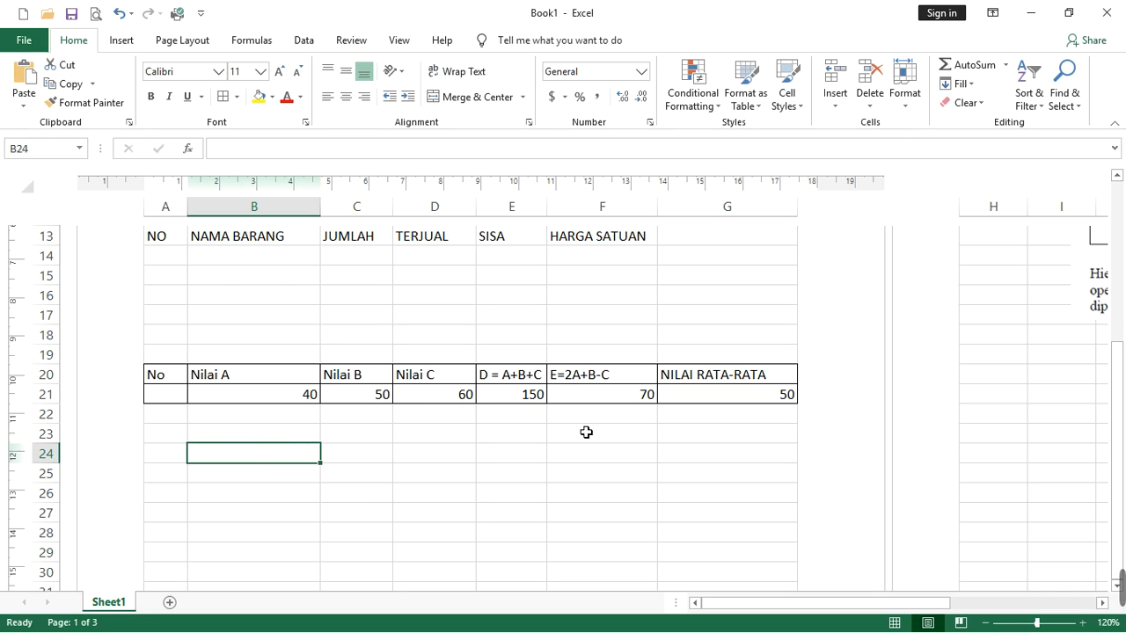
{"action": "left_click", "coordinate": [282, 400]}
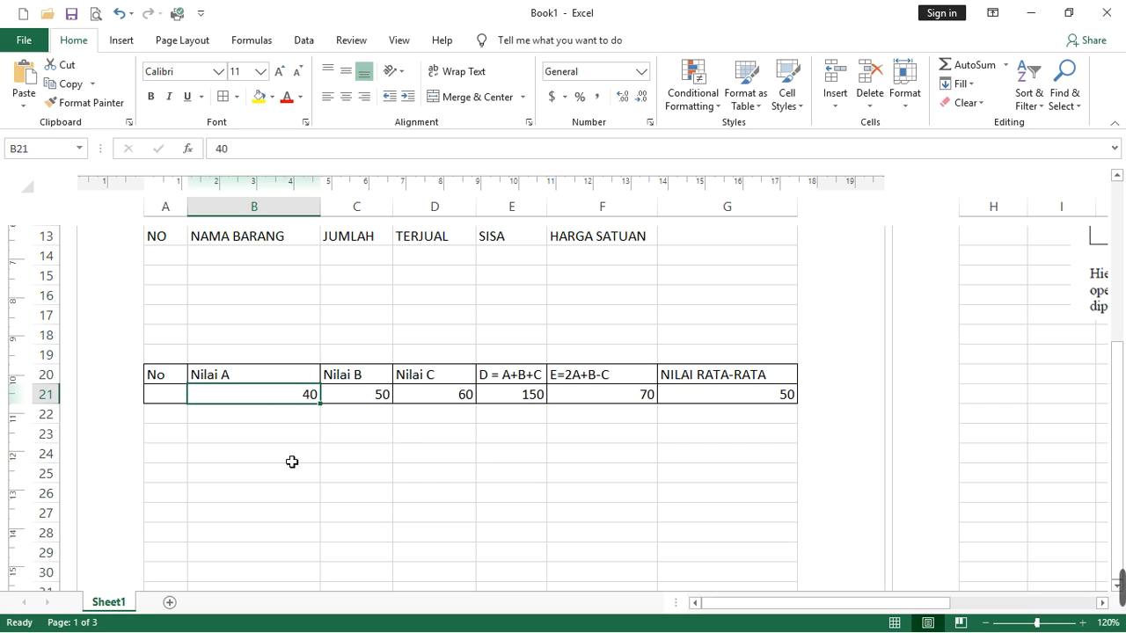
{"action": "left_click", "coordinate": [282, 455]}
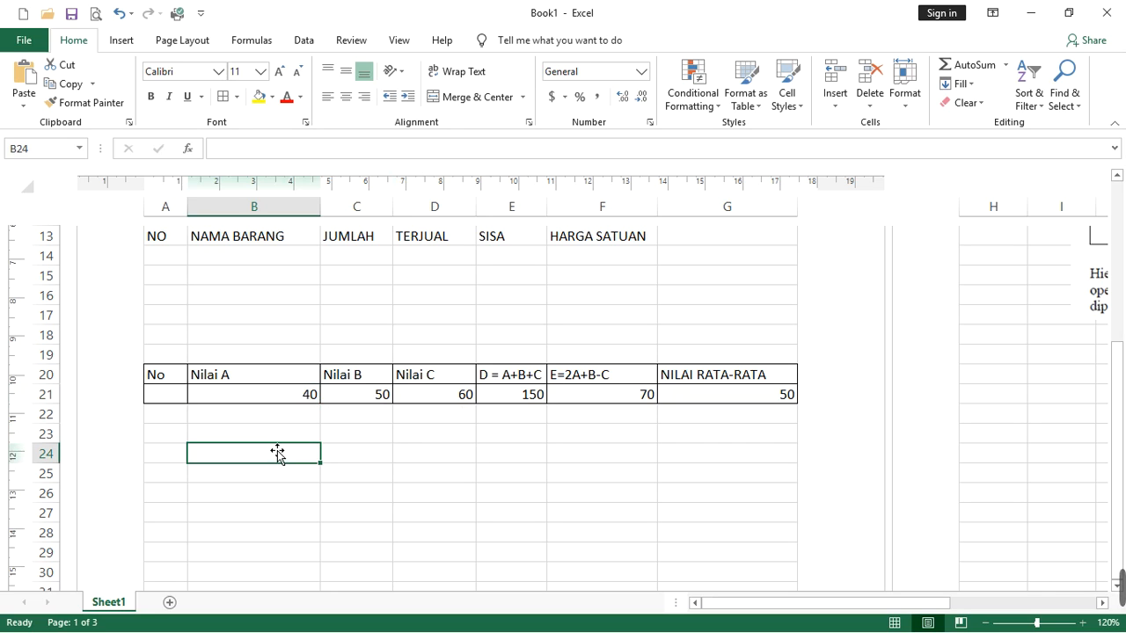
{"action": "type", "text": "="}
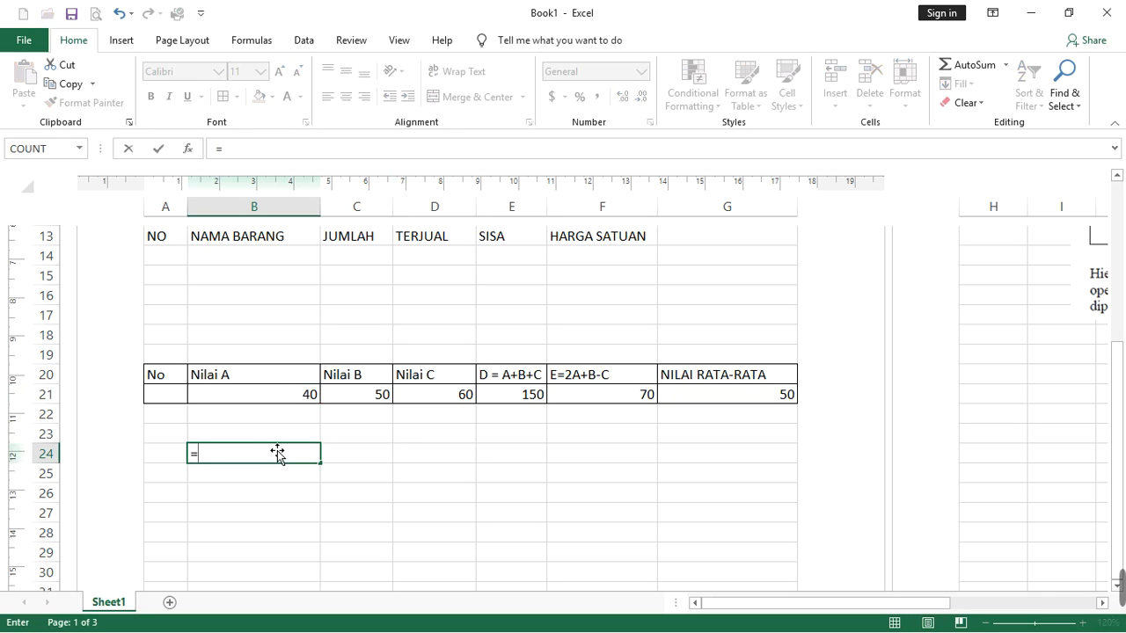
{"action": "left_click", "coordinate": [280, 394]}
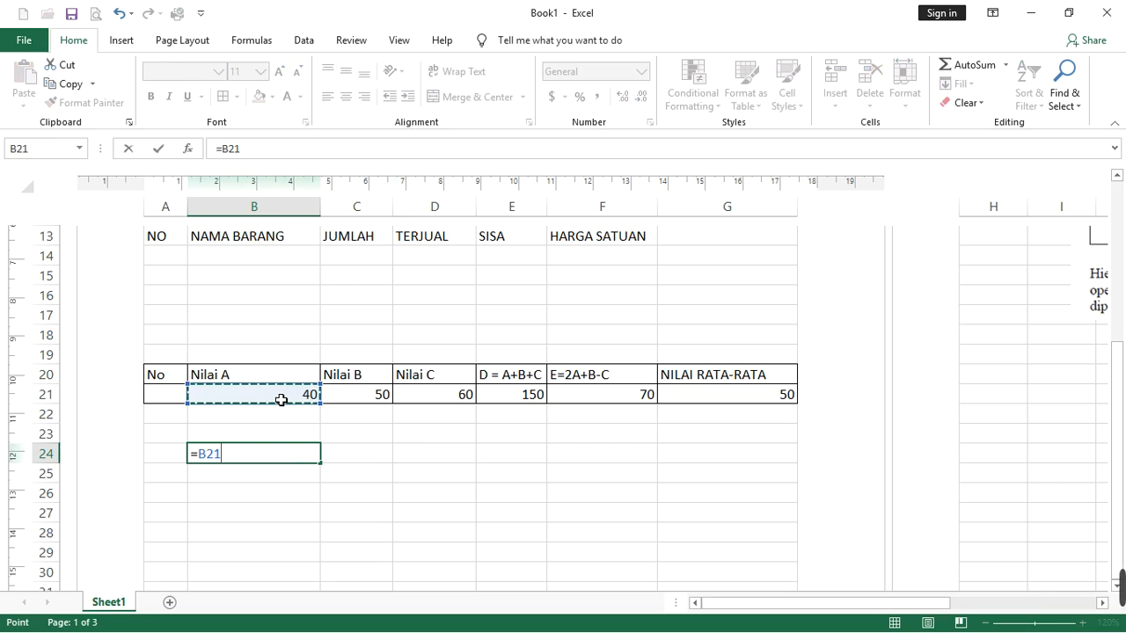
{"action": "type", "text": "^"}
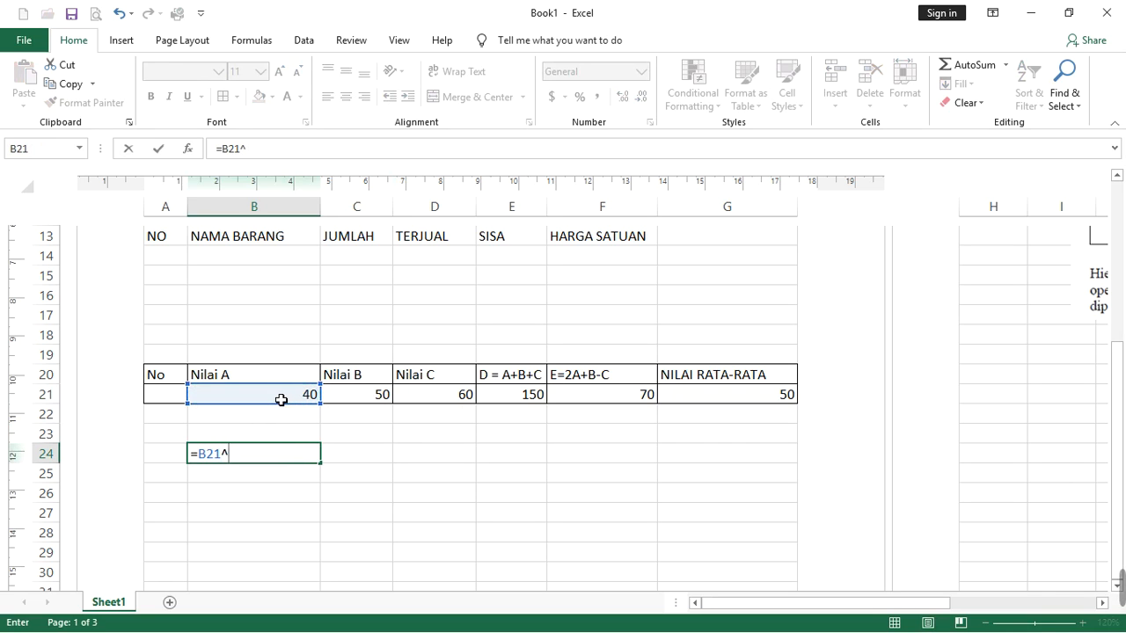
{"action": "type", "text": "3"}
{"action": "key", "text": "Return"}
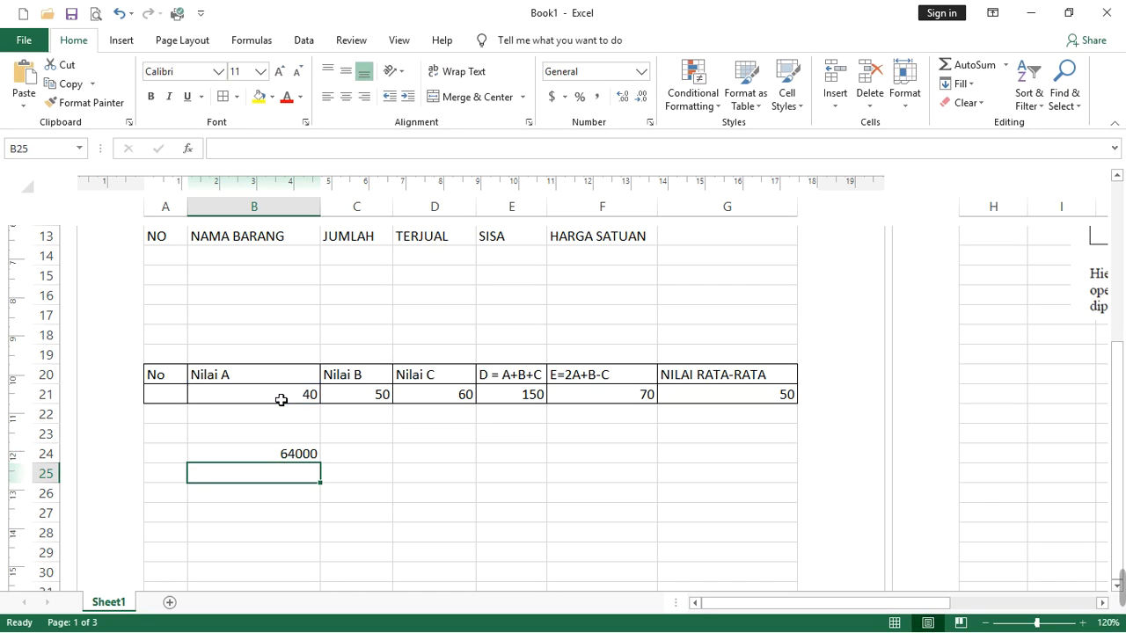
Clear the power formula from B24
{"action": "left_click", "coordinate": [285, 457]}
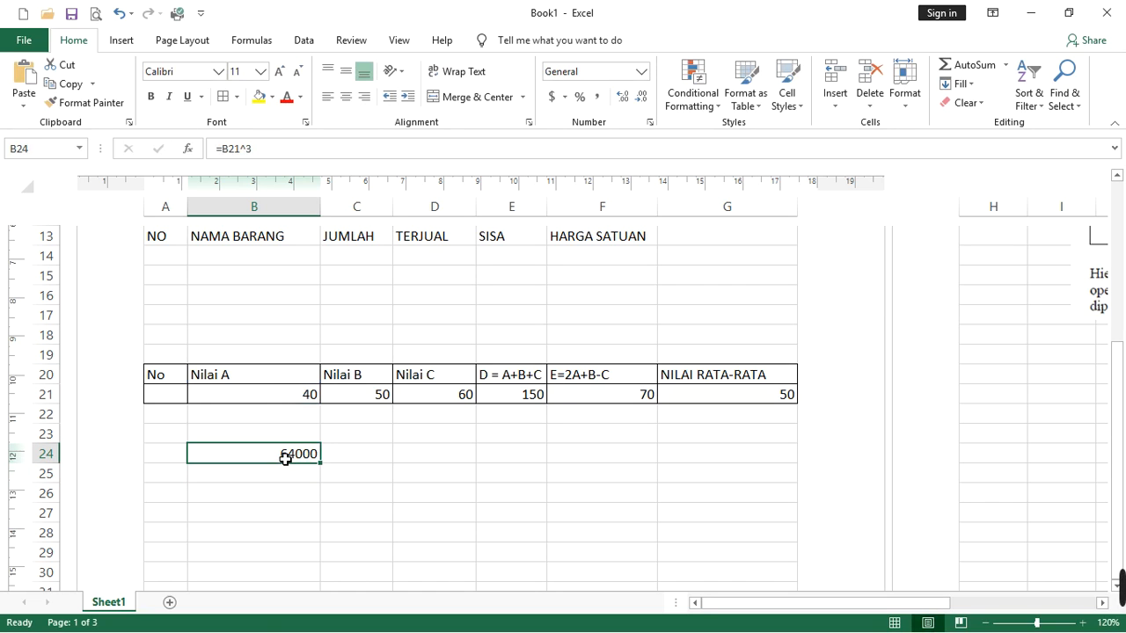
{"action": "key", "text": "Delete"}
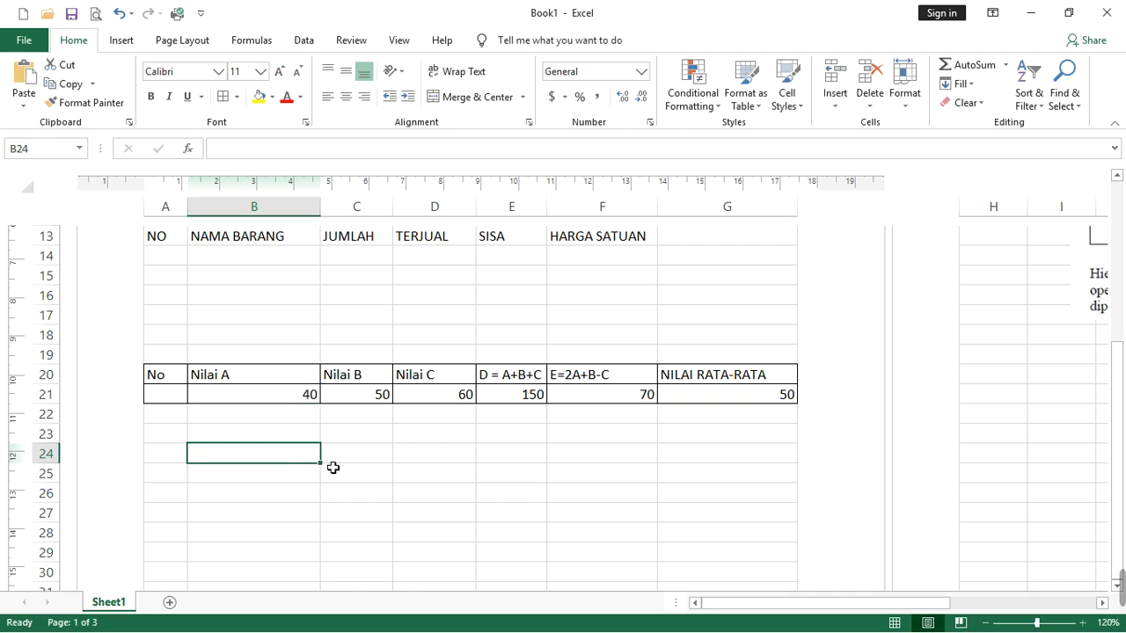
{"action": "left_click", "coordinate": [439, 473]}
{"action": "left_click", "coordinate": [331, 479]}
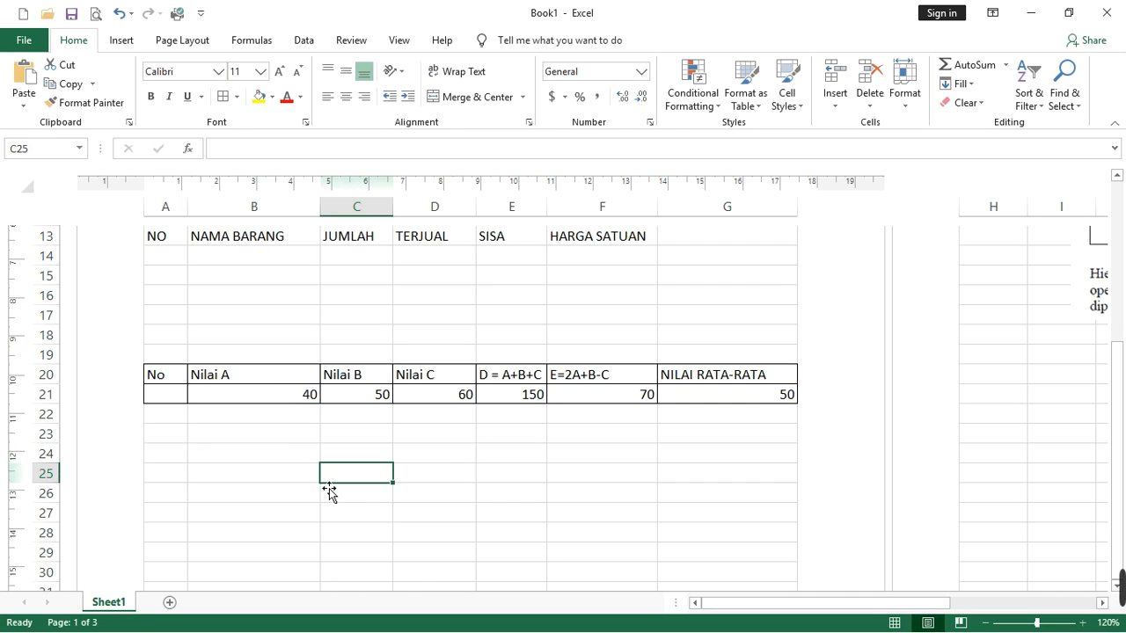
Enter 900 in B24 below the Nilai table
{"action": "left_click", "coordinate": [304, 459]}
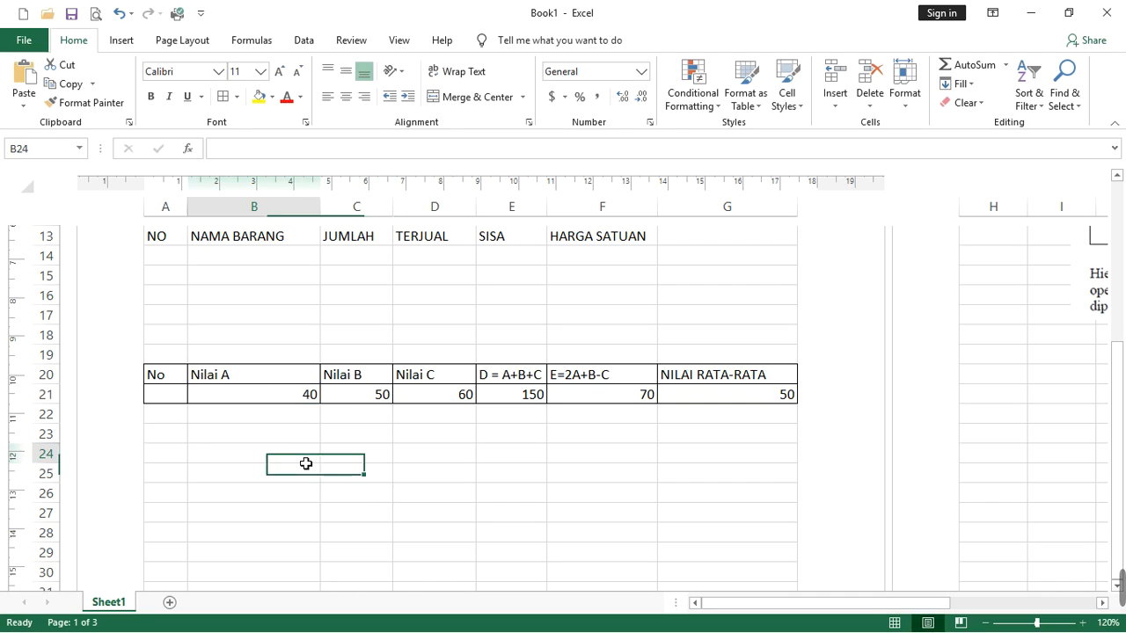
{"action": "left_click", "coordinate": [378, 459]}
{"action": "key", "text": "Left"}
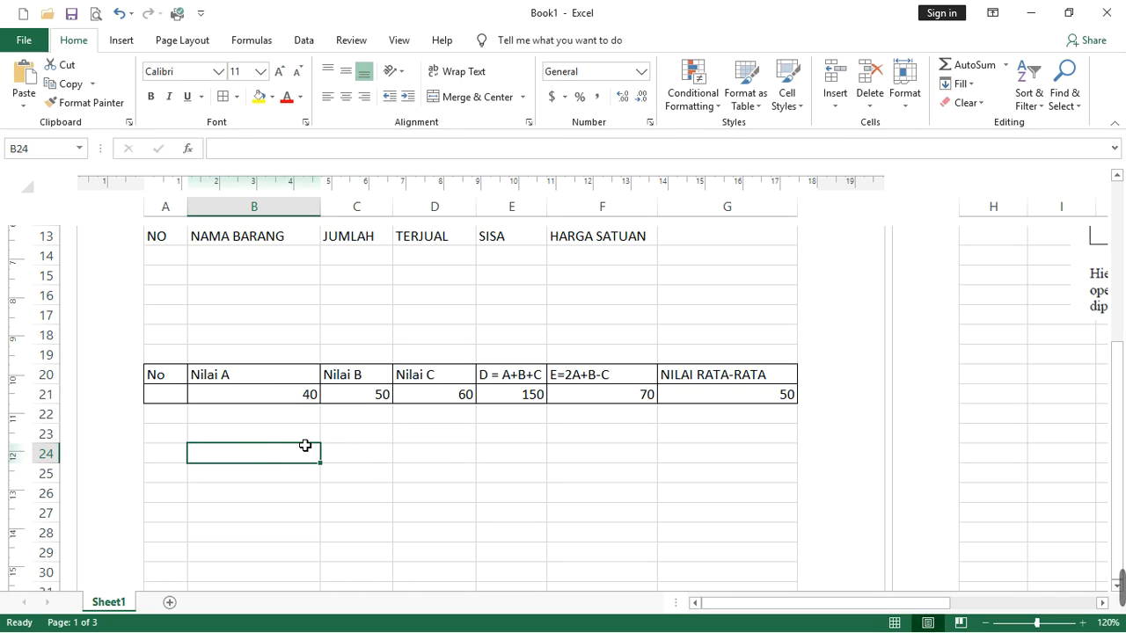
{"action": "type", "text": "9"}
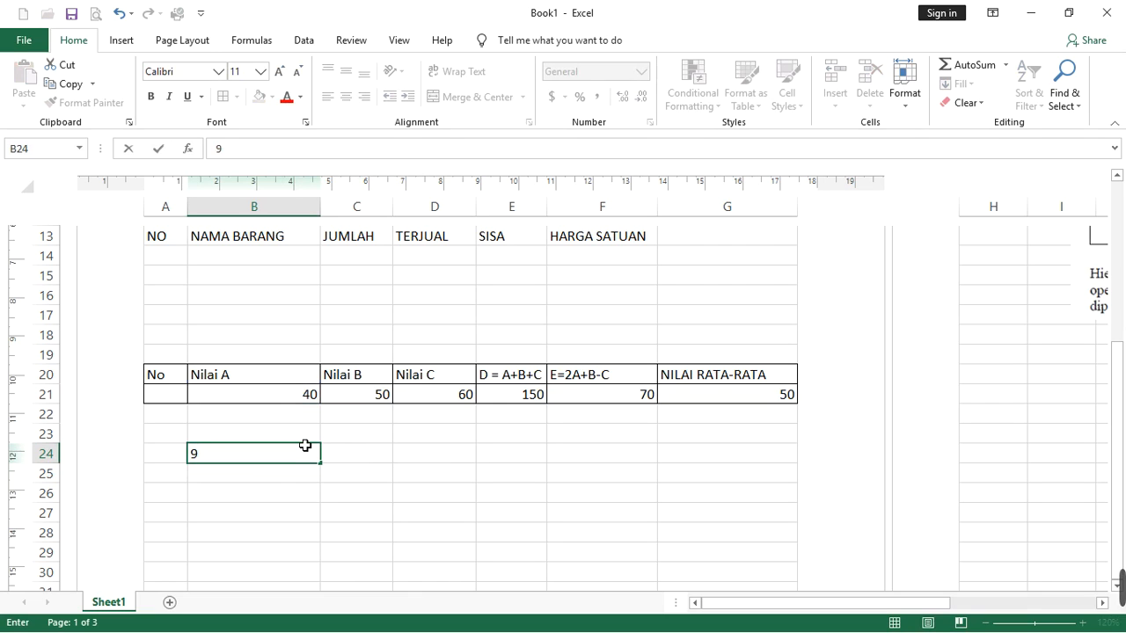
{"action": "type", "text": "00"}
{"action": "left_click", "coordinate": [363, 455]}
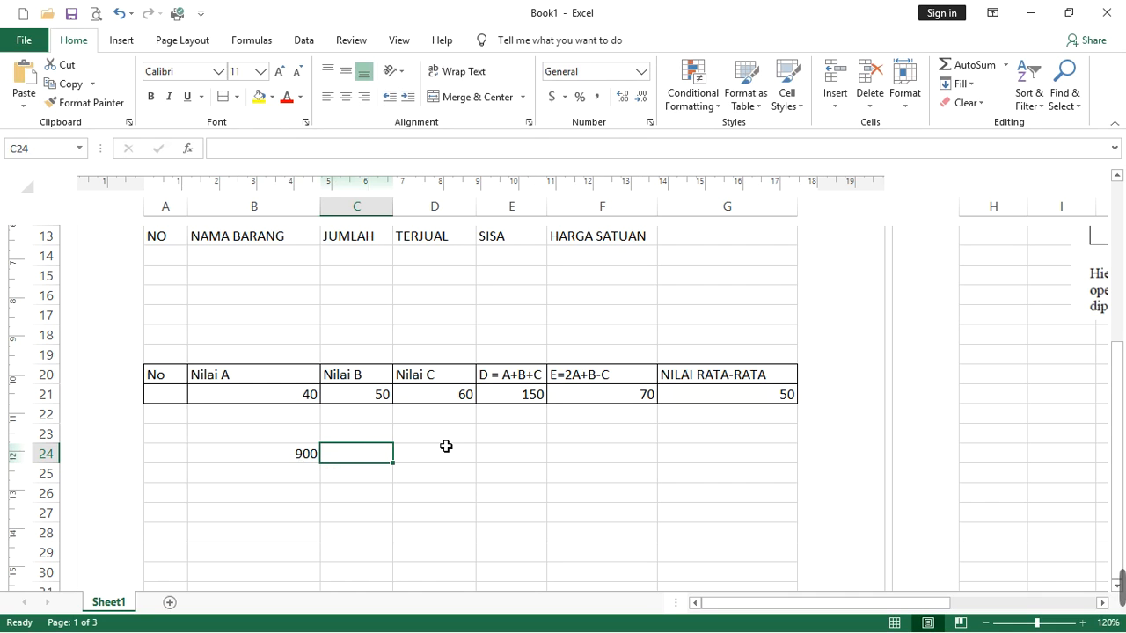
Calculate the square root of B24 in C24 with the formula =B24^0.5
{"action": "type", "text": "="}
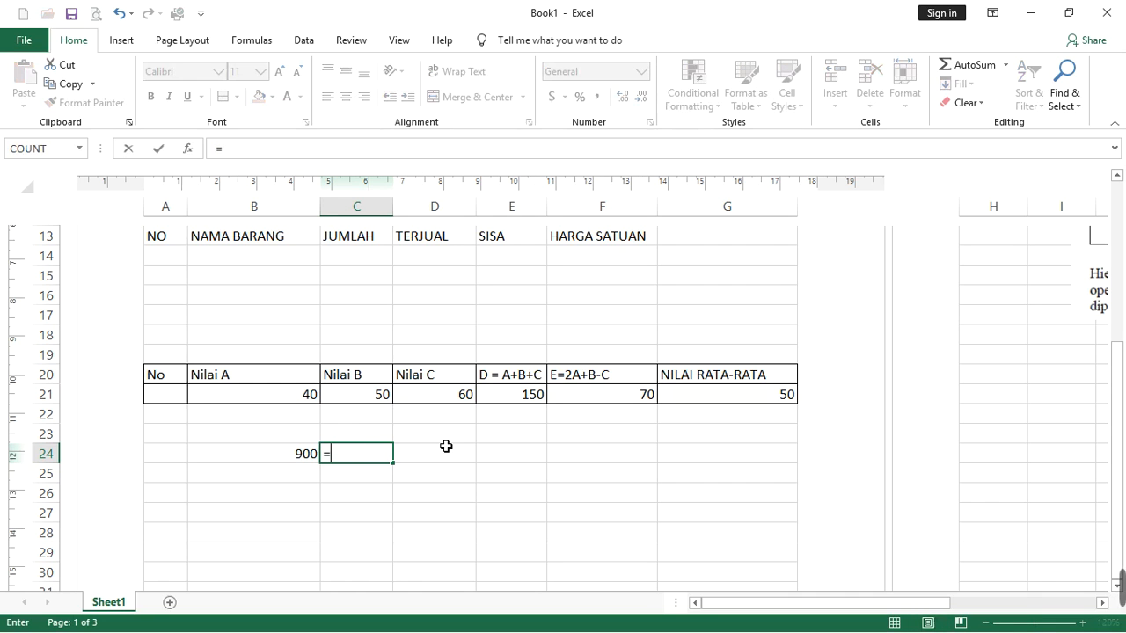
{"action": "left_click", "coordinate": [299, 455]}
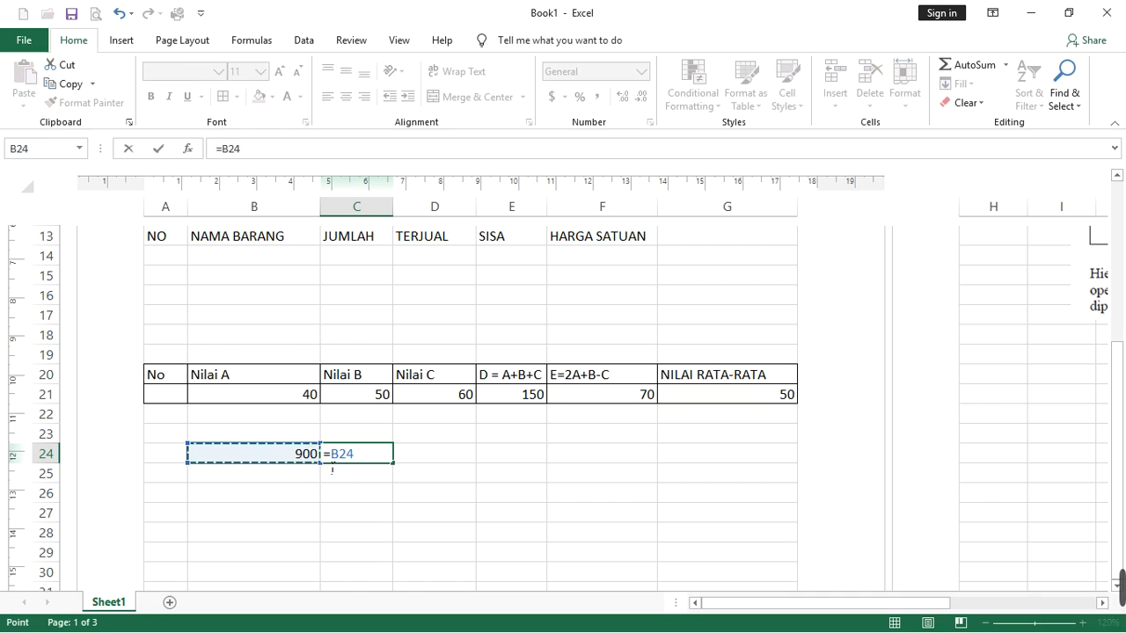
{"action": "type", "text": "^0.5"}
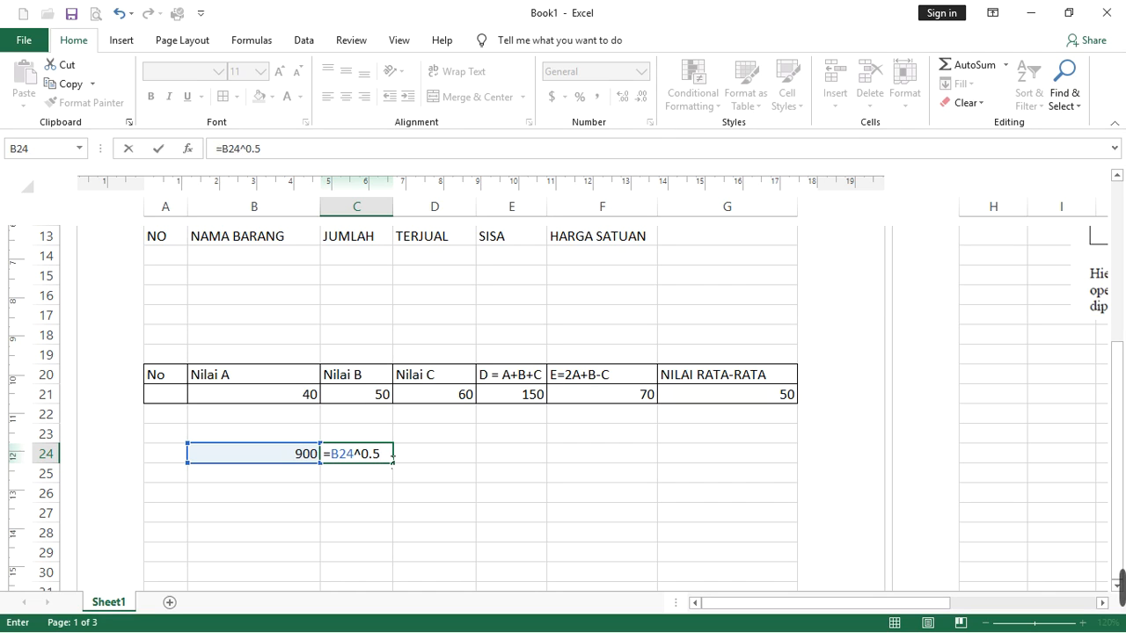
{"action": "key", "text": "Return"}
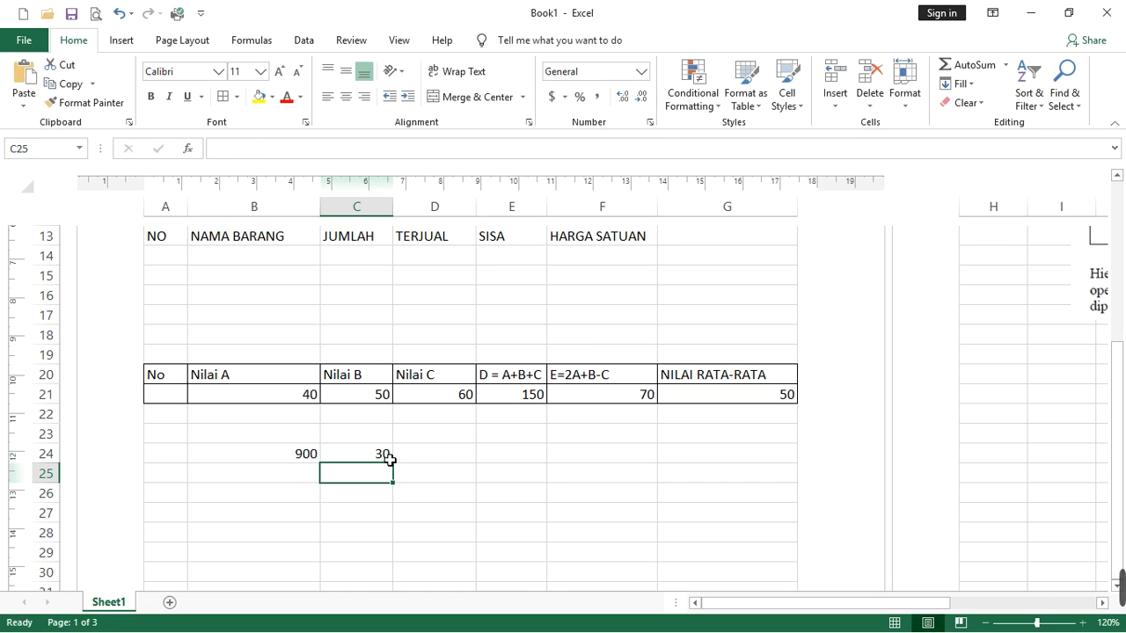
Review the square root cell C24 and the arithmetic operator reference table beside the sales data
{"action": "left_click", "coordinate": [352, 514]}
{"action": "left_click", "coordinate": [372, 456]}
{"action": "left_click", "coordinate": [402, 495]}
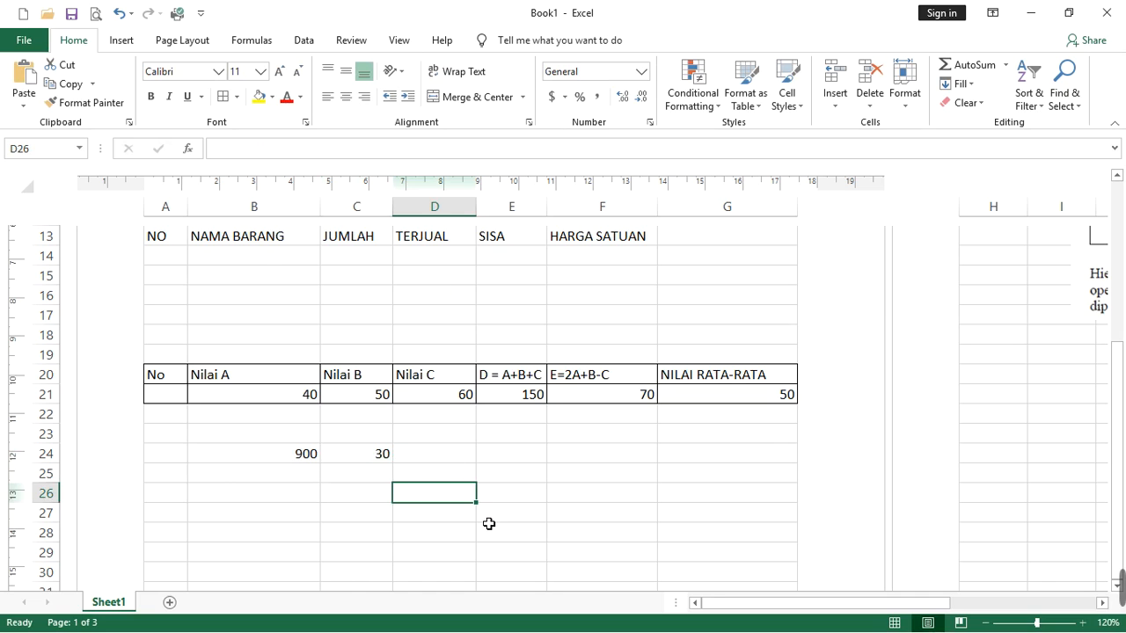
{"action": "scroll", "coordinate": [488, 523], "scroll_direction": "up", "scroll_amount": 3}
{"action": "left_click_drag", "start_coordinate": [948, 608], "coordinate": [1000, 603]}
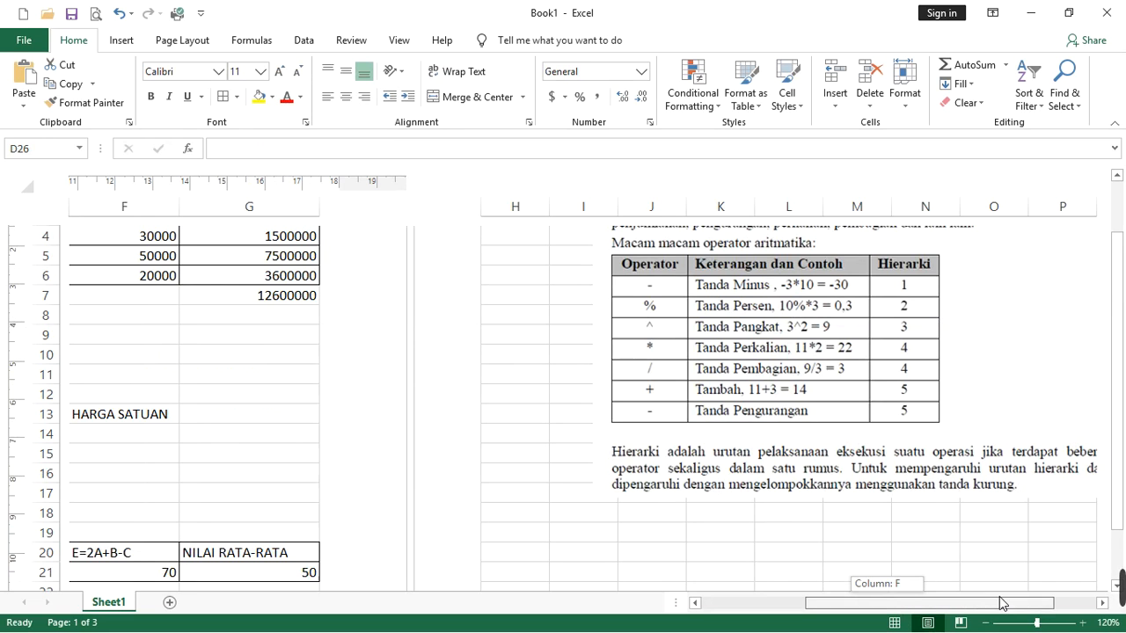
{"action": "left_click_drag", "start_coordinate": [1000, 604], "coordinate": [553, 604]}
{"action": "scroll", "coordinate": [387, 535], "scroll_direction": "down", "scroll_amount": 3}
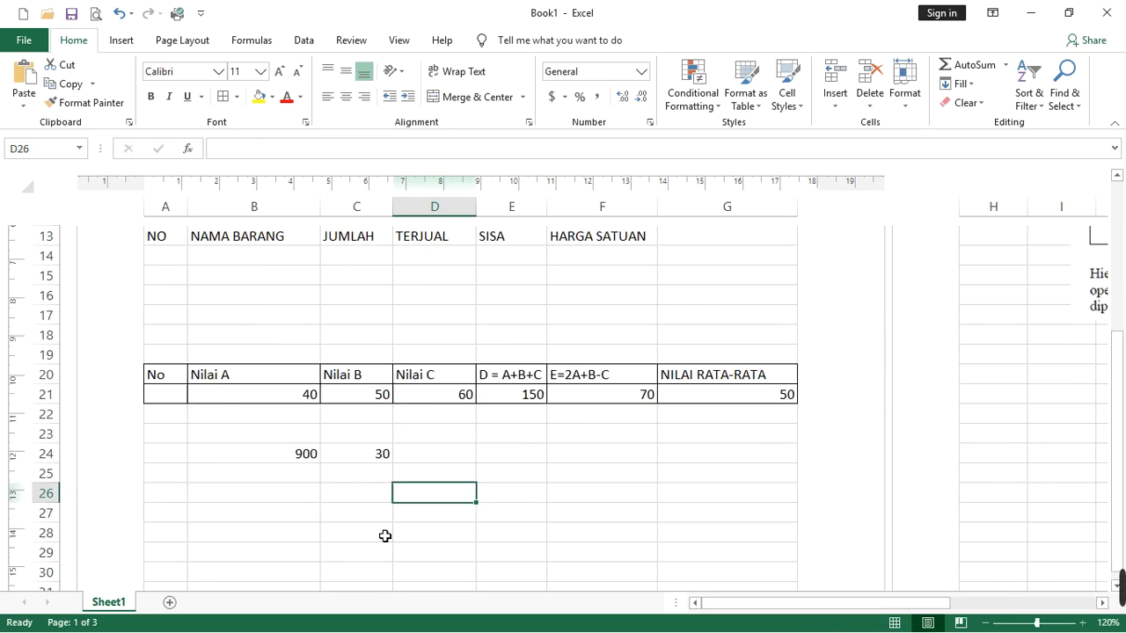
{"action": "scroll", "coordinate": [382, 535], "scroll_direction": "up", "scroll_amount": 1}
{"action": "scroll", "coordinate": [314, 570], "scroll_direction": "down", "scroll_amount": 2}
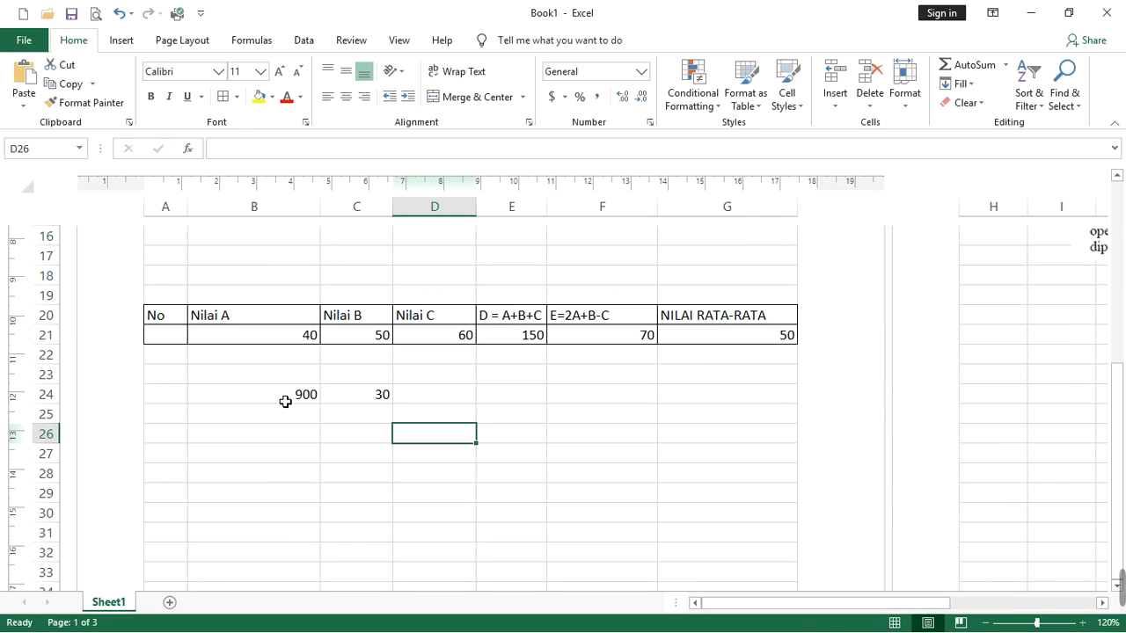
Calculate 30 percent of B24 in B28 with the formula =B24*30%, and check the entered formula
{"action": "left_click", "coordinate": [293, 473]}
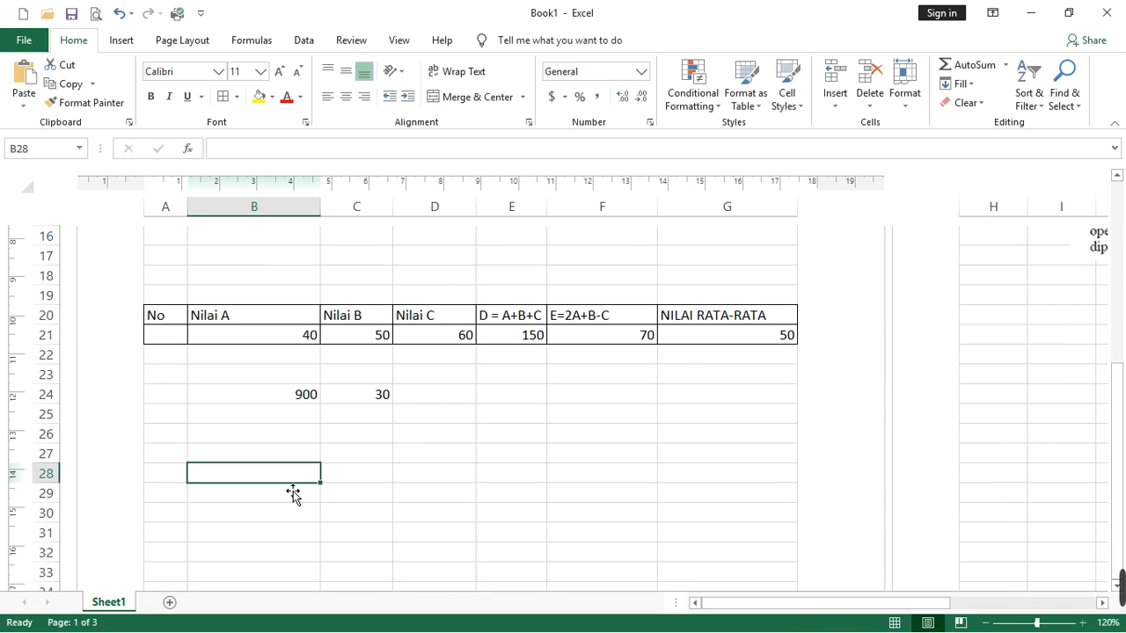
{"action": "type", "text": "="}
{"action": "left_click", "coordinate": [292, 396]}
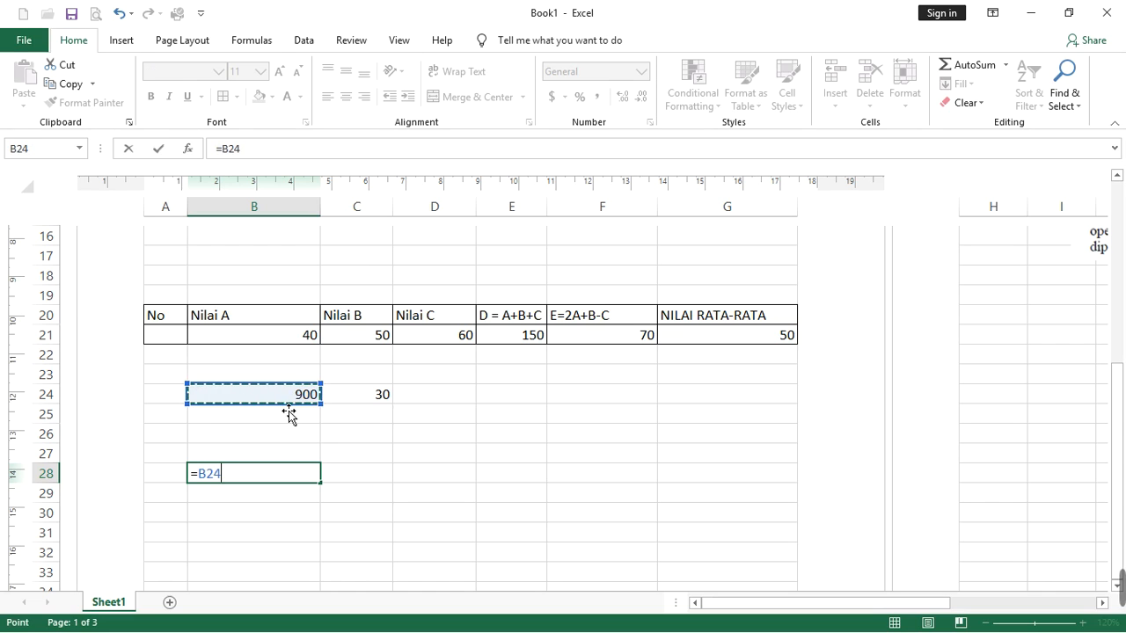
{"action": "type", "text": "*"}
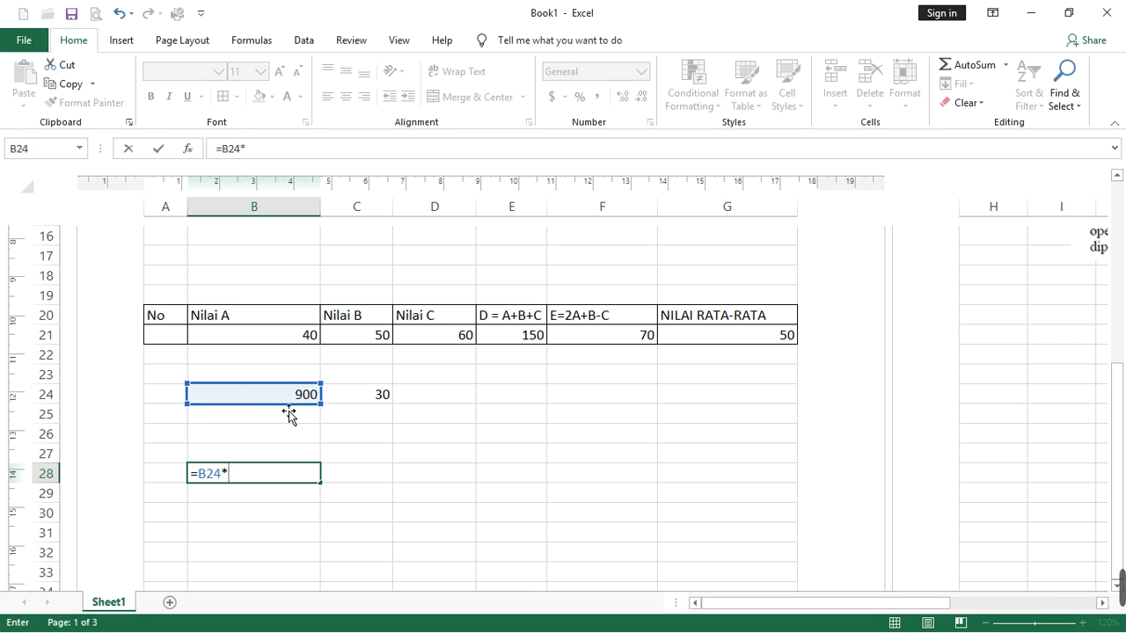
{"action": "key", "text": "BackSpace"}
{"action": "type", "text": "*30%"}
{"action": "key", "text": "Return"}
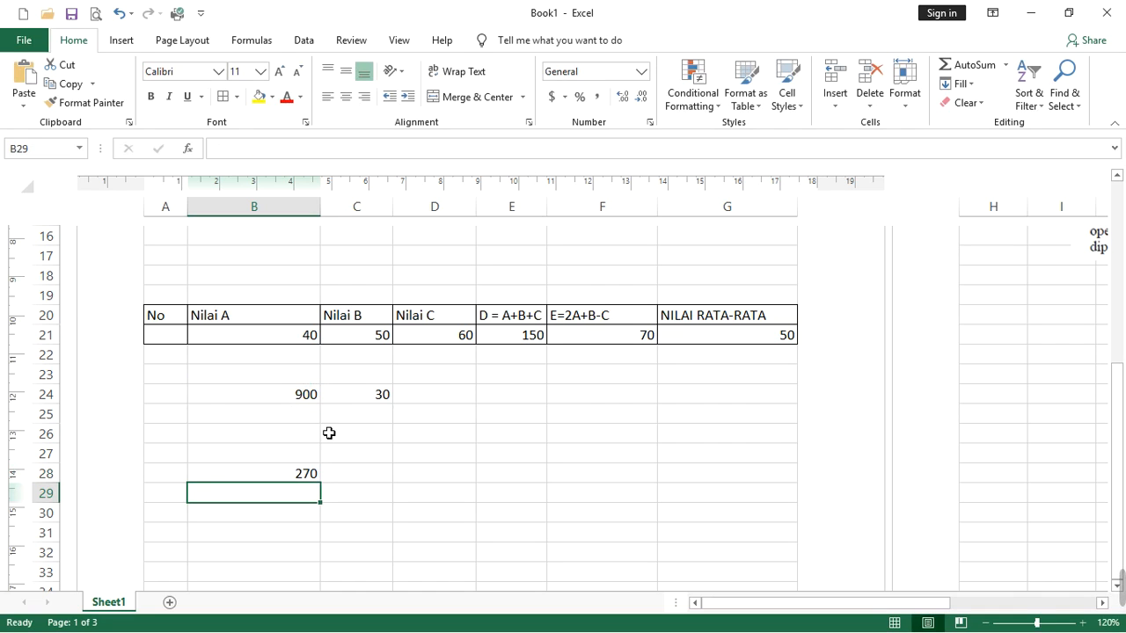
{"action": "left_click", "coordinate": [231, 402]}
{"action": "left_click", "coordinate": [269, 477]}
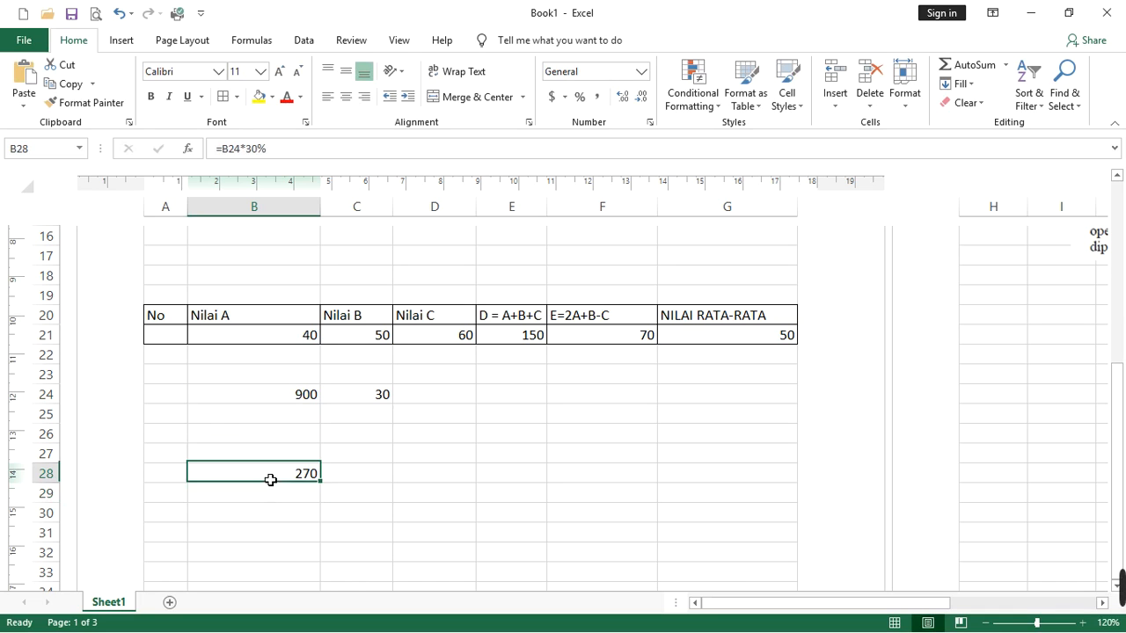
{"action": "left_click", "coordinate": [456, 495]}
View the Save As locations available for the workbook and return to the fruit sales table
{"action": "scroll", "coordinate": [444, 484], "scroll_direction": "up", "scroll_amount": 6}
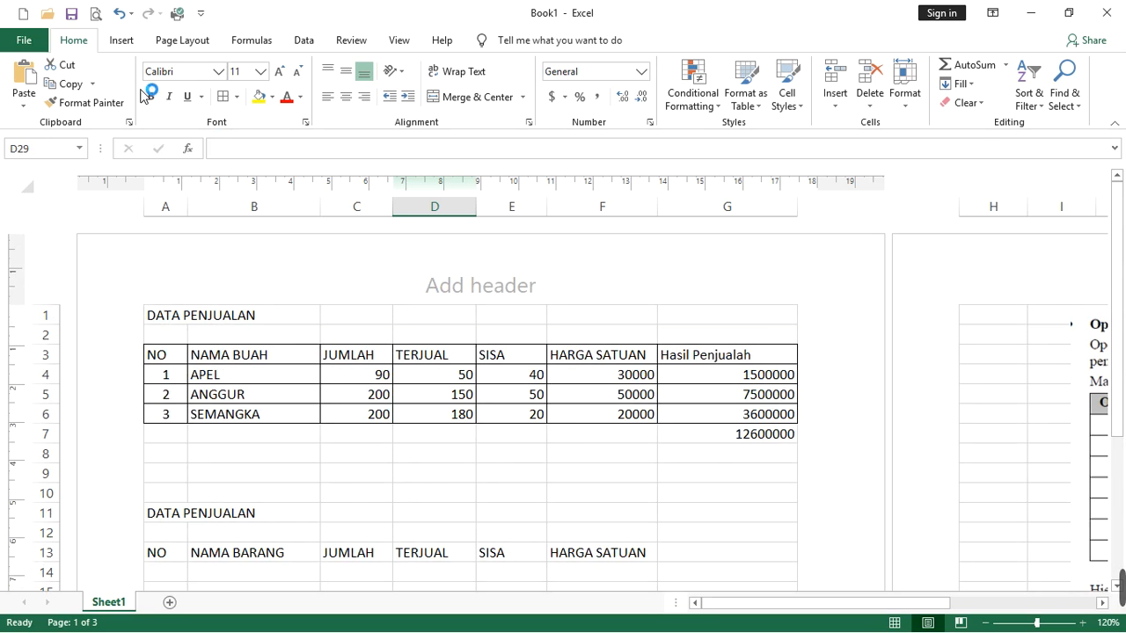
{"action": "left_click", "coordinate": [24, 44]}
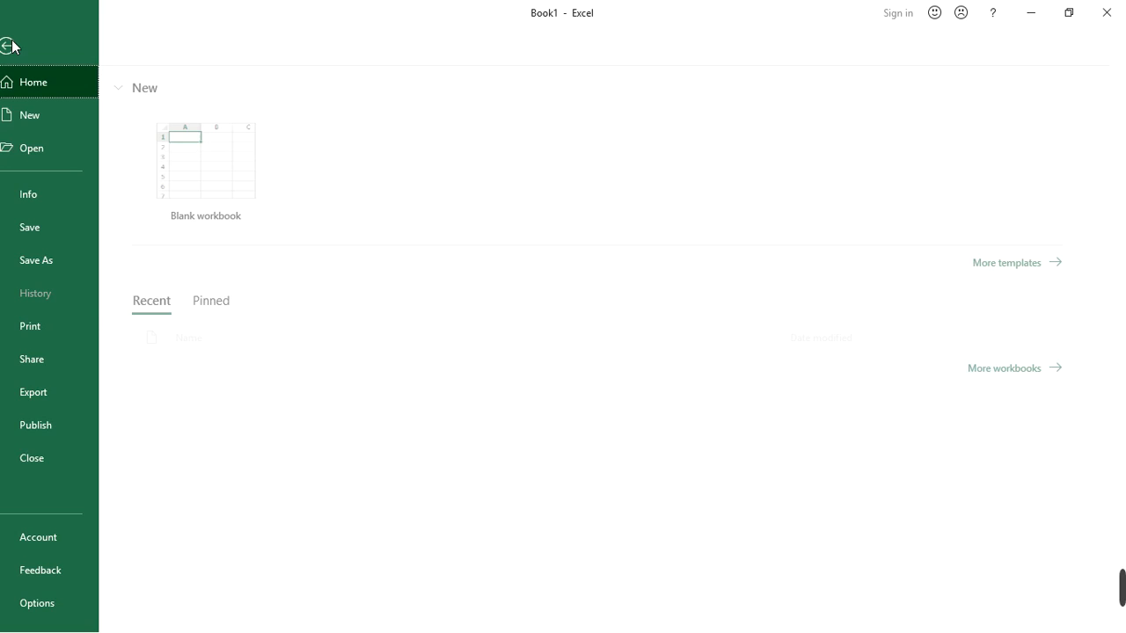
{"action": "left_click", "coordinate": [59, 258]}
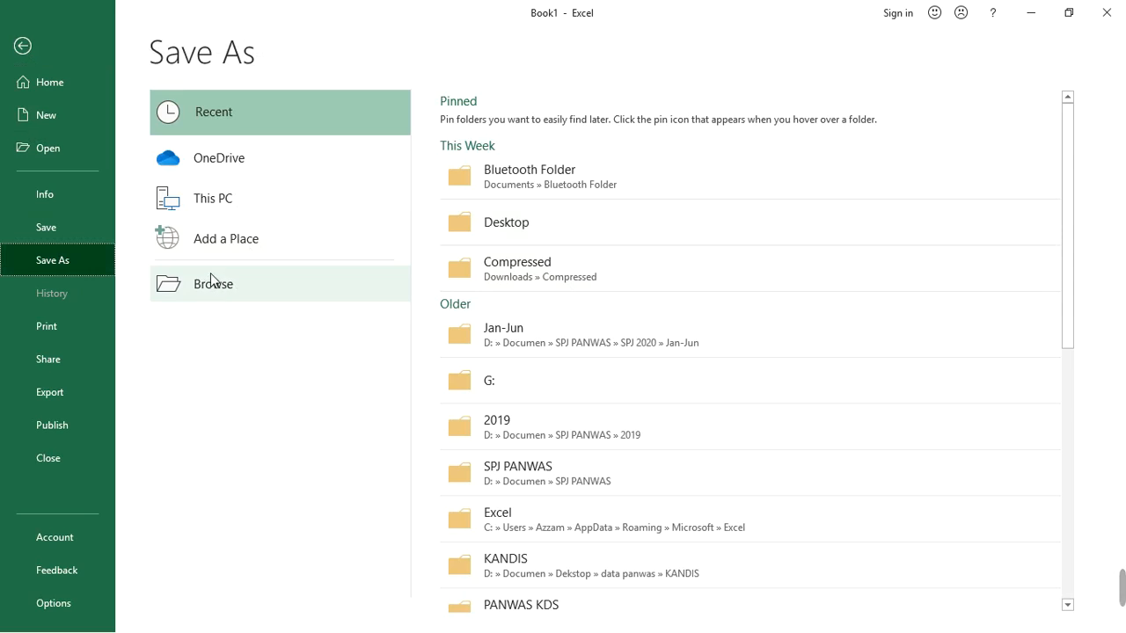
{"action": "left_click", "coordinate": [26, 43]}
{"action": "left_click", "coordinate": [532, 474]}
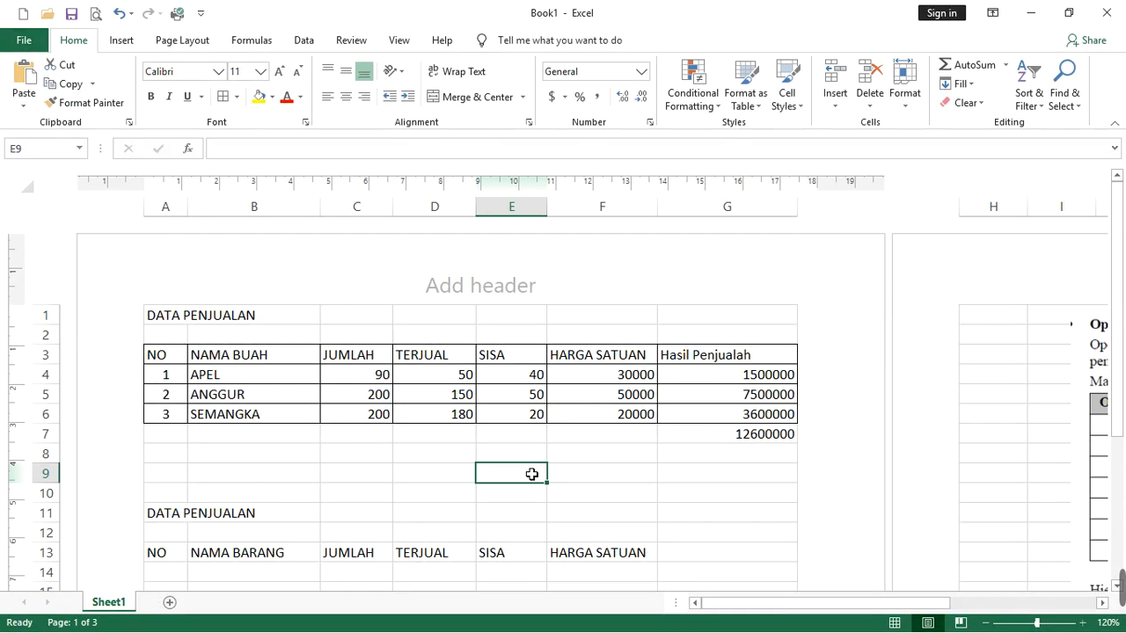